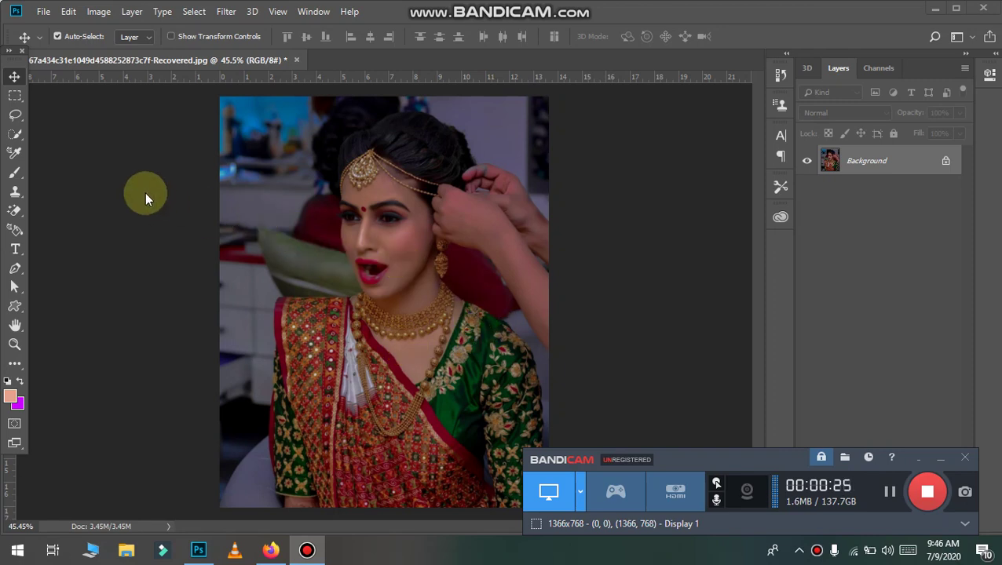
- Open the Camera Raw filter on the Background layer and set Exposure to +0.90, Contrast to +14 and Highlights to +19
{"action": "left_click", "coordinate": [179, 225]}
{"action": "scroll", "coordinate": [393, 239], "scroll_direction": "up", "scroll_amount": 5}
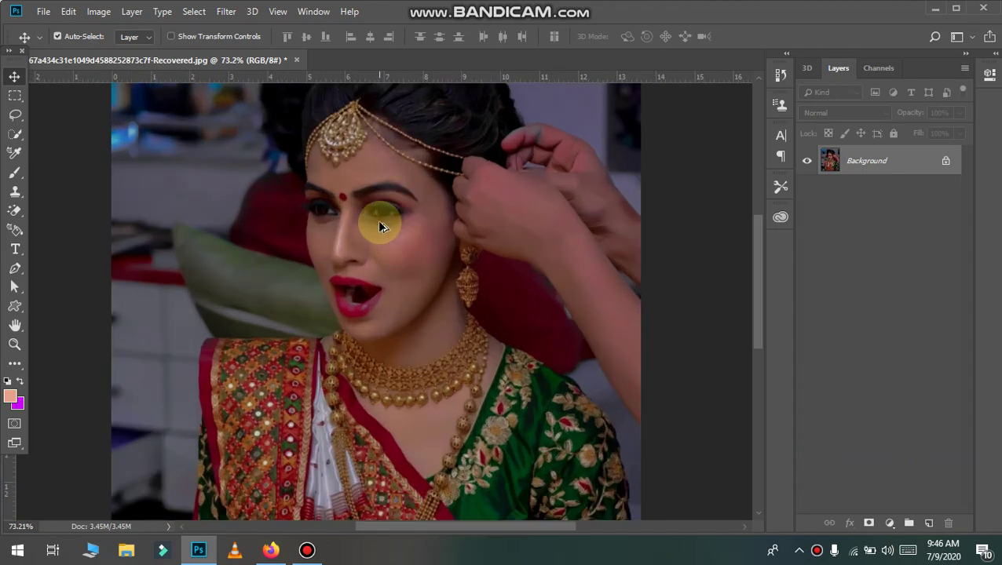
{"action": "scroll", "coordinate": [360, 156], "scroll_direction": "down", "scroll_amount": 4}
{"action": "scroll", "coordinate": [330, 85], "scroll_direction": "up", "scroll_amount": 1}
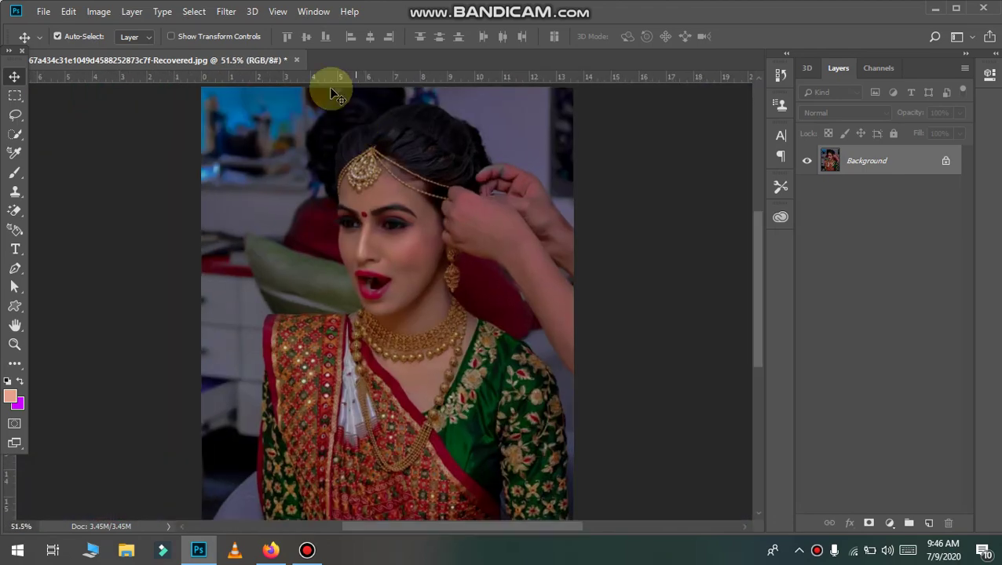
{"action": "left_click", "coordinate": [226, 11]}
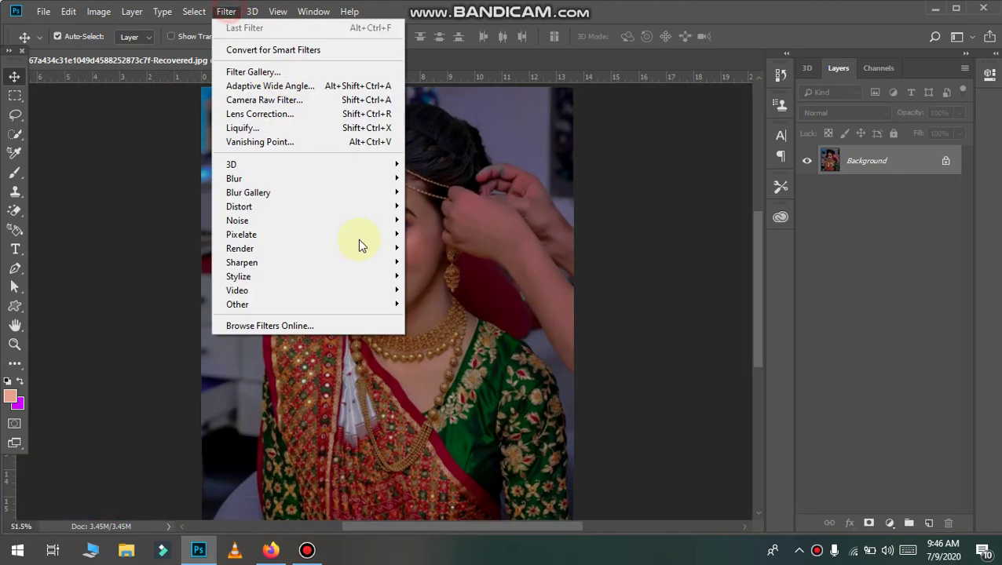
{"action": "left_click", "coordinate": [331, 100]}
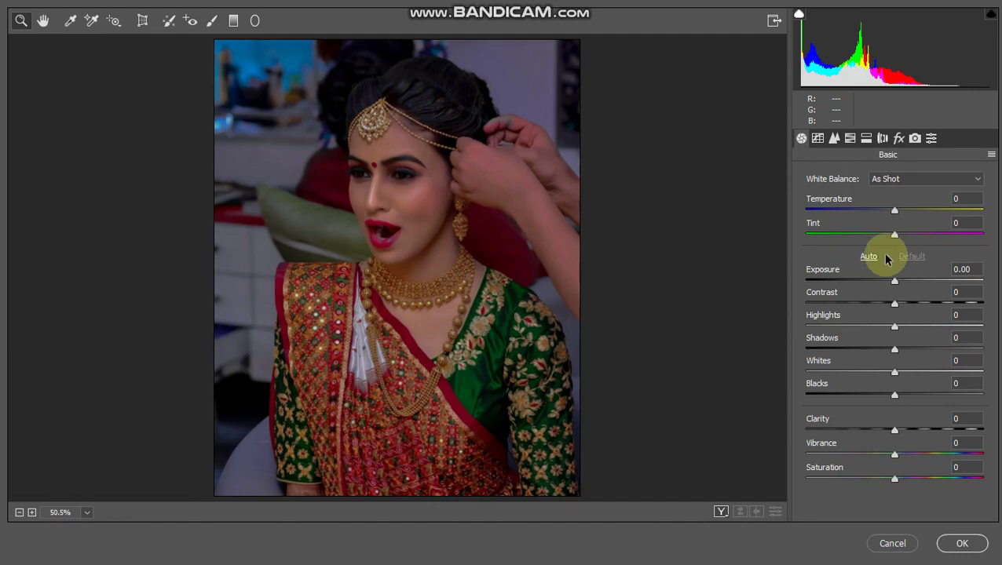
{"action": "left_click_drag", "start_coordinate": [897, 282], "coordinate": [913, 281]}
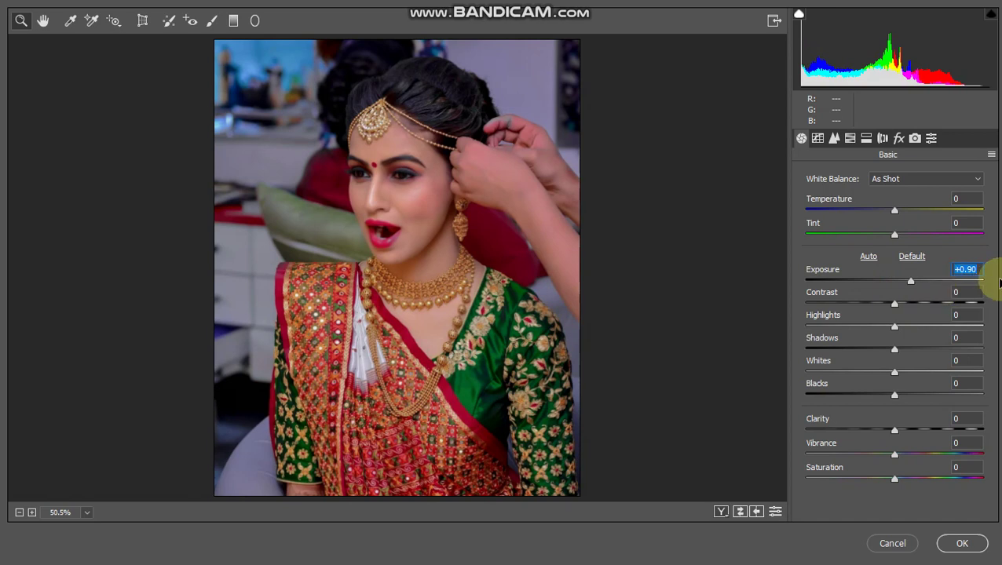
{"action": "left_click_drag", "start_coordinate": [904, 303], "coordinate": [907, 306]}
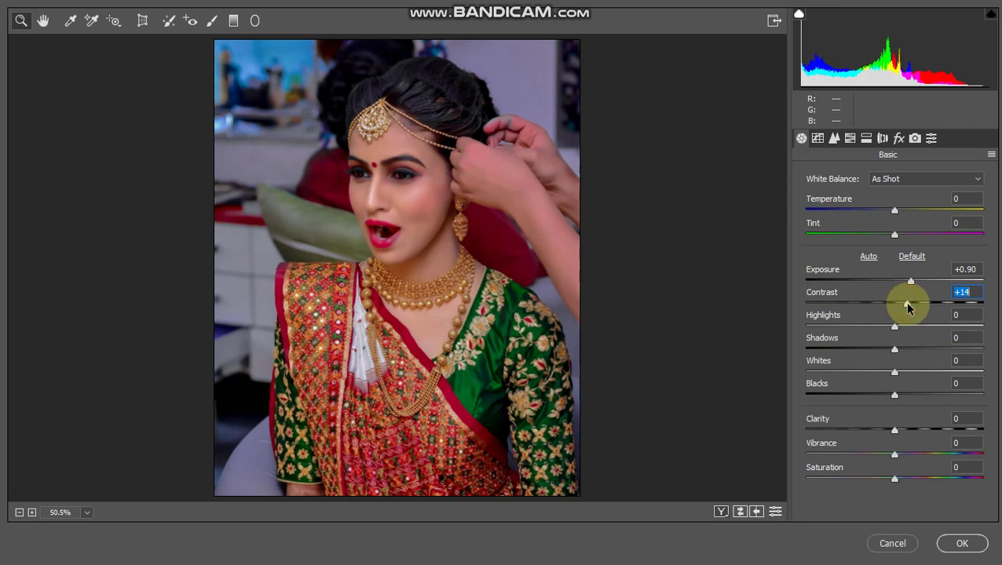
{"action": "left_click_drag", "start_coordinate": [903, 326], "coordinate": [906, 326]}
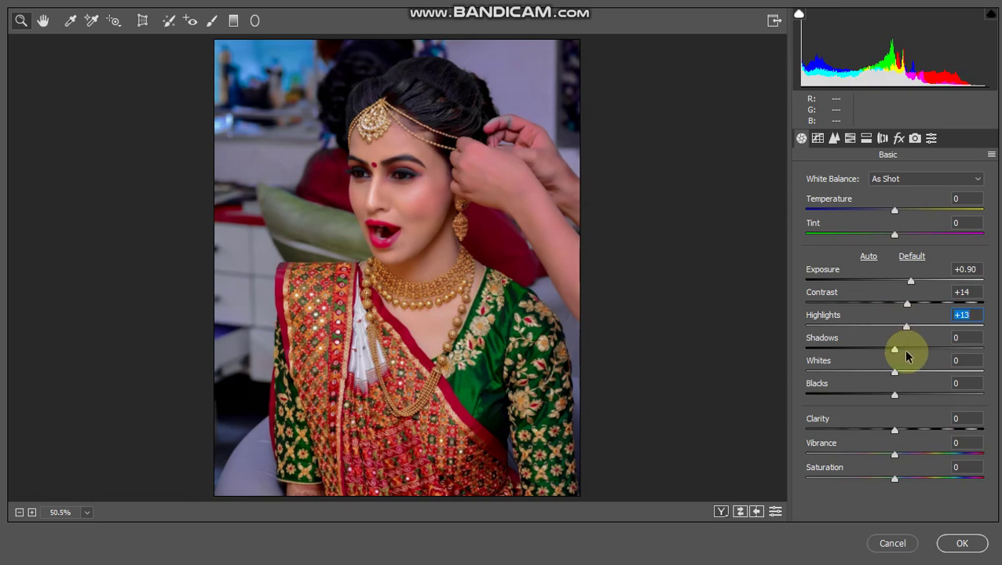
{"action": "mouse_move", "coordinate": [908, 330]}
{"action": "left_mouse_down"}
{"action": "mouse_move", "coordinate": [955, 328]}
{"action": "mouse_move", "coordinate": [907, 329]}
{"action": "left_mouse_up"}
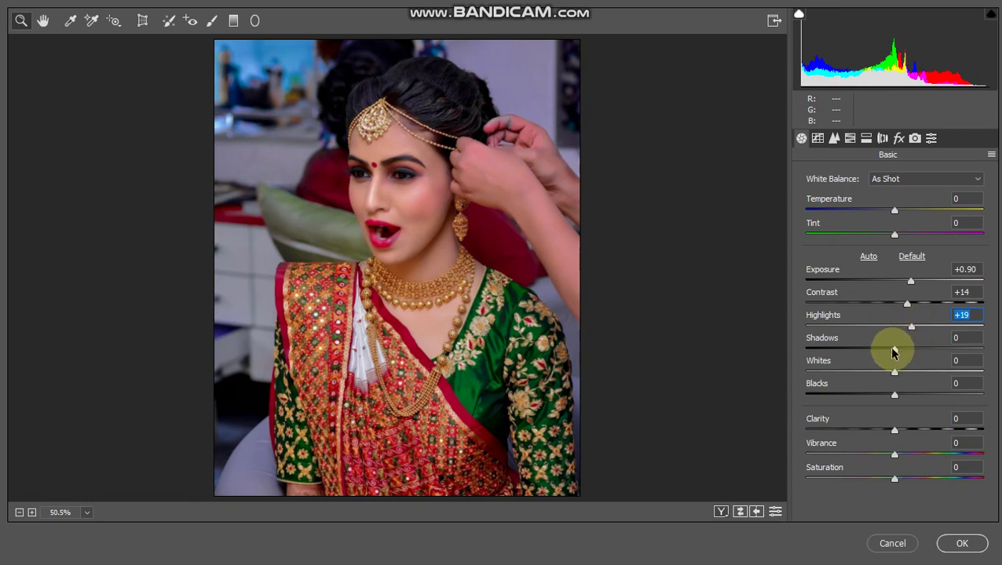
- Set Shadows to +10, Whites to +7, Blacks to +8, Clarity to +10 and Vibrance to +15, and apply the filter
{"action": "mouse_move", "coordinate": [892, 351]}
{"action": "left_mouse_down"}
{"action": "mouse_move", "coordinate": [881, 351]}
{"action": "mouse_move", "coordinate": [973, 354]}
{"action": "mouse_move", "coordinate": [749, 365]}
{"action": "mouse_move", "coordinate": [899, 360]}
{"action": "left_mouse_up"}
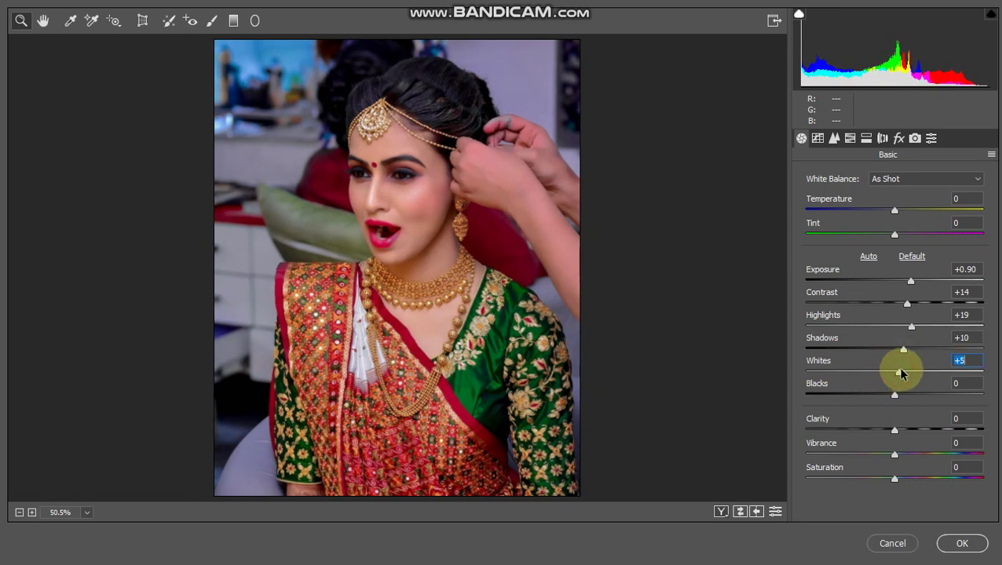
{"action": "left_click_drag", "start_coordinate": [901, 374], "coordinate": [902, 374]}
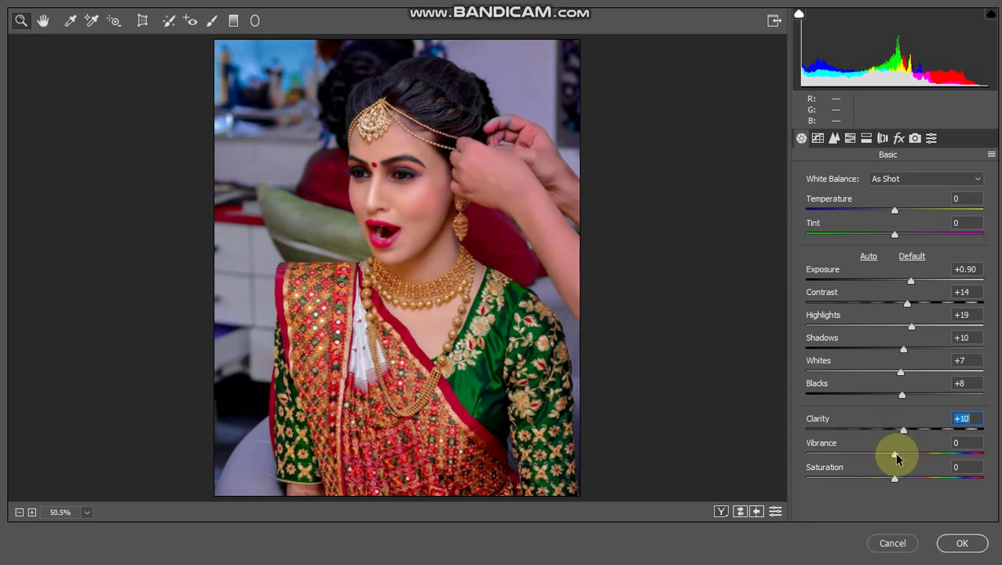
{"action": "mouse_move", "coordinate": [899, 460]}
{"action": "left_mouse_down"}
{"action": "mouse_move", "coordinate": [977, 456]}
{"action": "mouse_move", "coordinate": [810, 454]}
{"action": "mouse_move", "coordinate": [986, 458]}
{"action": "mouse_move", "coordinate": [902, 458]}
{"action": "mouse_move", "coordinate": [913, 460]}
{"action": "left_mouse_up"}
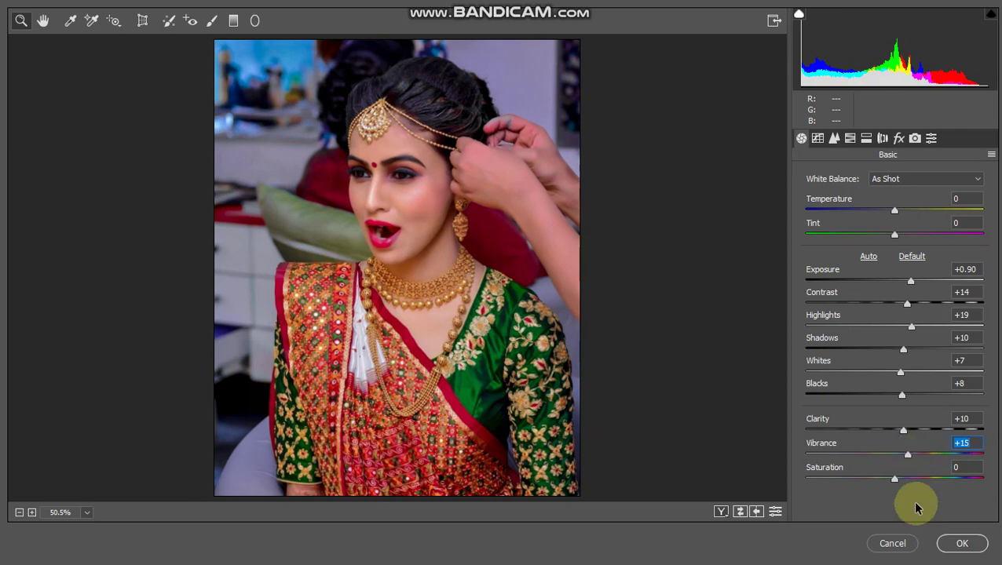
{"action": "left_click", "coordinate": [849, 144]}
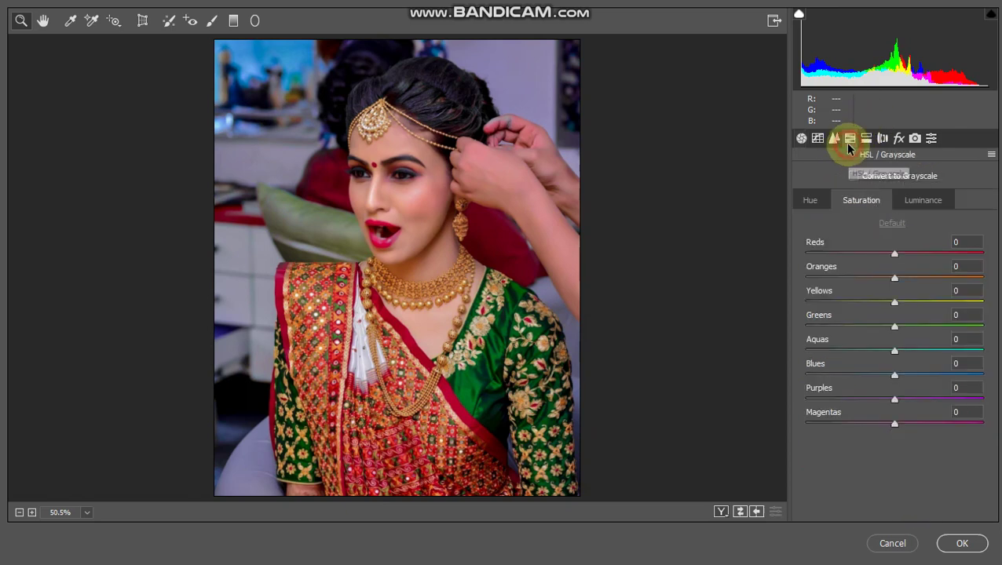
{"action": "left_click", "coordinate": [962, 544]}
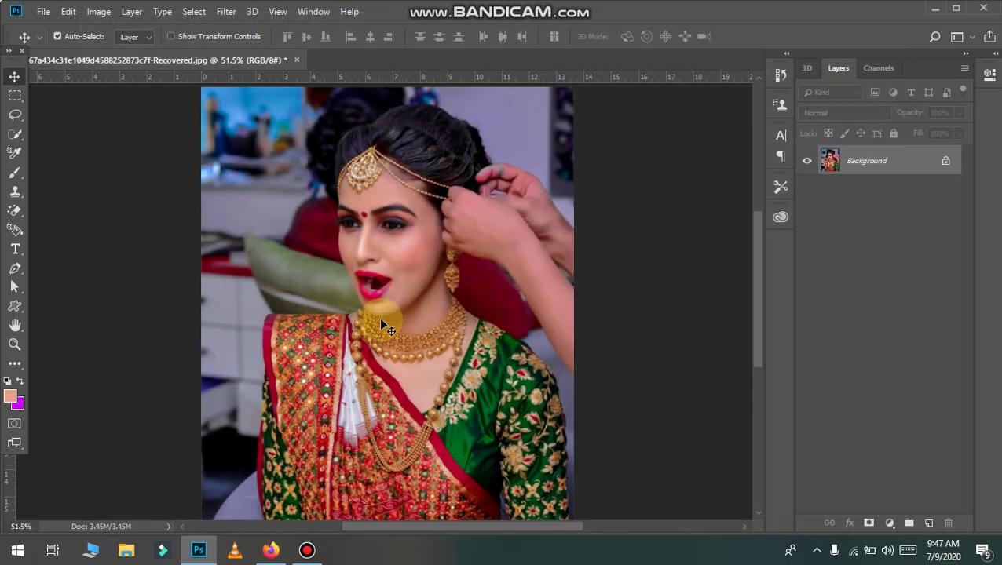
- Duplicate the Background layer
{"action": "scroll", "coordinate": [379, 317], "scroll_direction": "up", "scroll_amount": 5}
{"action": "scroll", "coordinate": [393, 291], "scroll_direction": "up", "scroll_amount": 3}
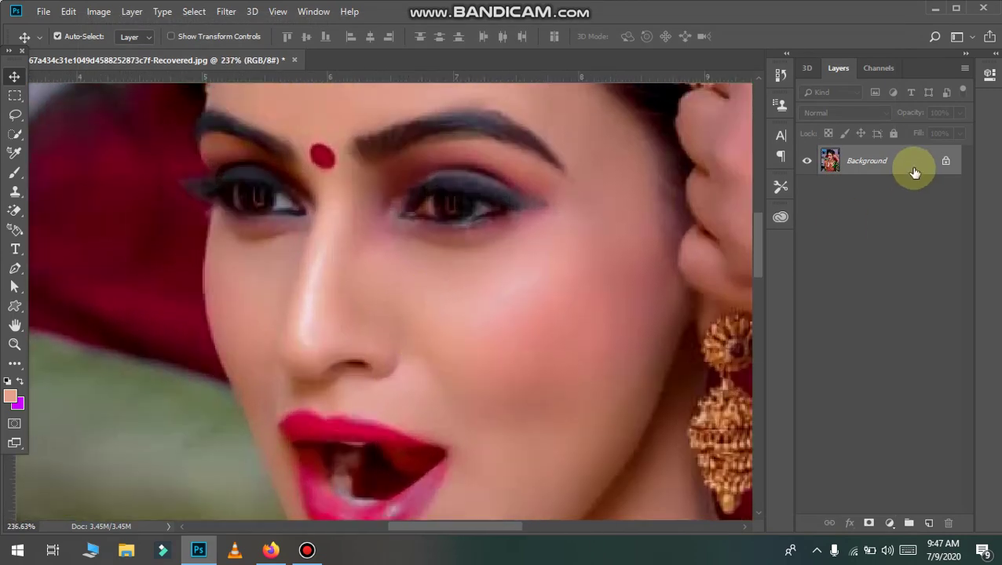
{"action": "left_click_drag", "start_coordinate": [910, 172], "coordinate": [929, 524]}
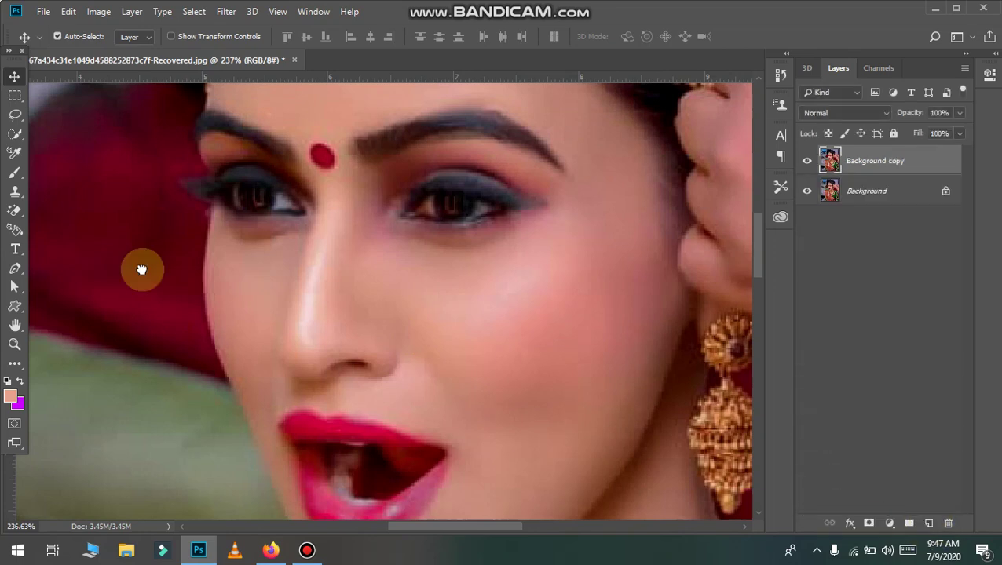
- Smooth the skin along the bridge and tip of the woman's nose using the Mixer Brush at size 25
{"action": "mouse_move", "coordinate": [12, 185]}
{"action": "left_mouse_down"}
{"action": "mouse_move", "coordinate": [134, 182]}
{"action": "mouse_move", "coordinate": [83, 214]}
{"action": "left_mouse_up"}
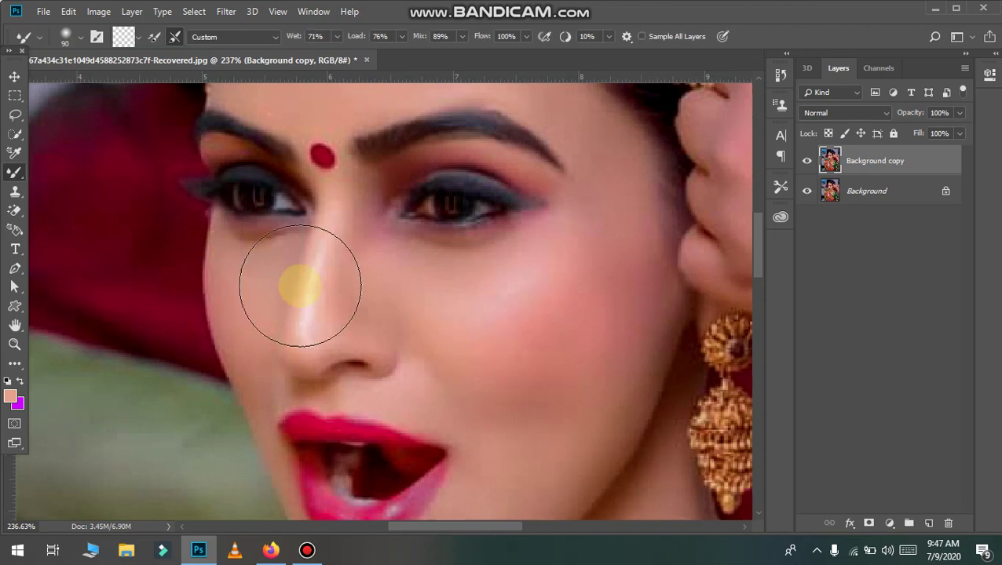
{"action": "key", "text": "bracketleft"}
{"action": "key", "text": "bracketleft"}
{"action": "key", "text": "bracketleft"}
{"action": "key", "text": "bracketleft"}
{"action": "key", "text": "bracketleft"}
{"action": "key", "text": "bracketleft"}
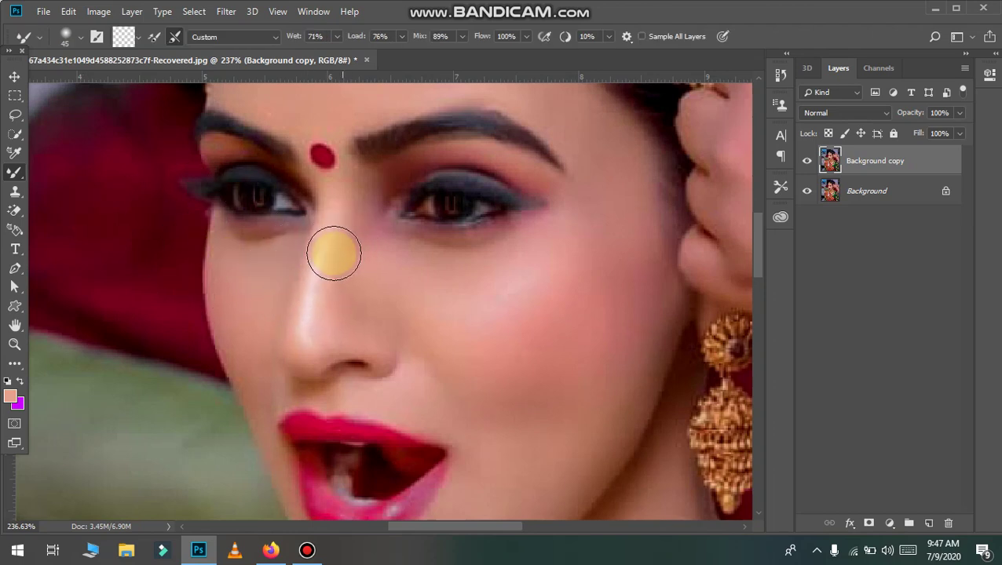
{"action": "key", "text": "bracketleft"}
{"action": "mouse_move", "coordinate": [325, 253]}
{"action": "left_mouse_down"}
{"action": "mouse_move", "coordinate": [307, 339]}
{"action": "mouse_move", "coordinate": [335, 226]}
{"action": "left_mouse_up"}
{"action": "left_click_drag", "start_coordinate": [301, 337], "coordinate": [306, 342]}
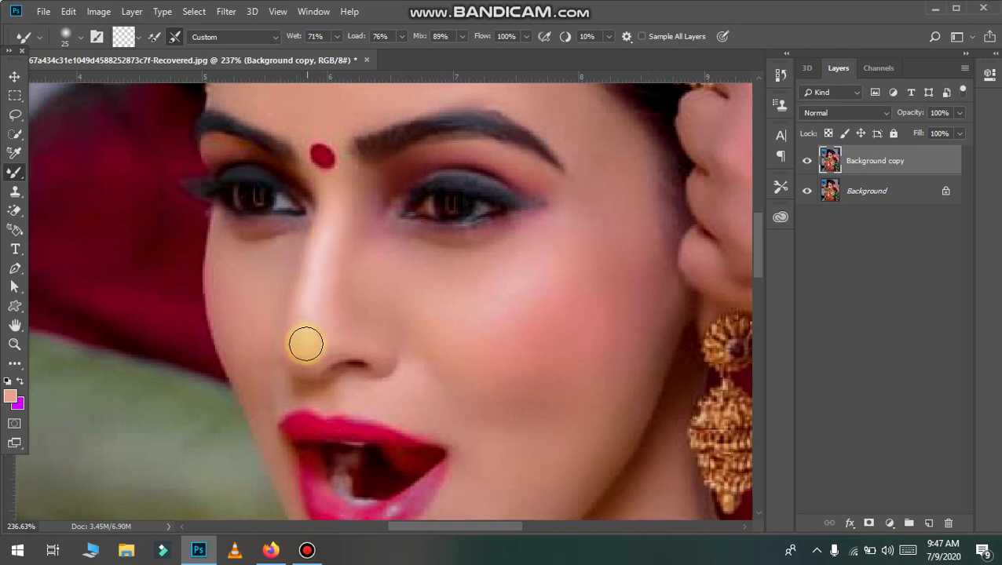
{"action": "mouse_move", "coordinate": [326, 254]}
{"action": "left_mouse_down"}
{"action": "mouse_move", "coordinate": [330, 231]}
{"action": "mouse_move", "coordinate": [308, 288]}
{"action": "mouse_move", "coordinate": [303, 356]}
{"action": "mouse_move", "coordinate": [320, 270]}
{"action": "left_mouse_up"}
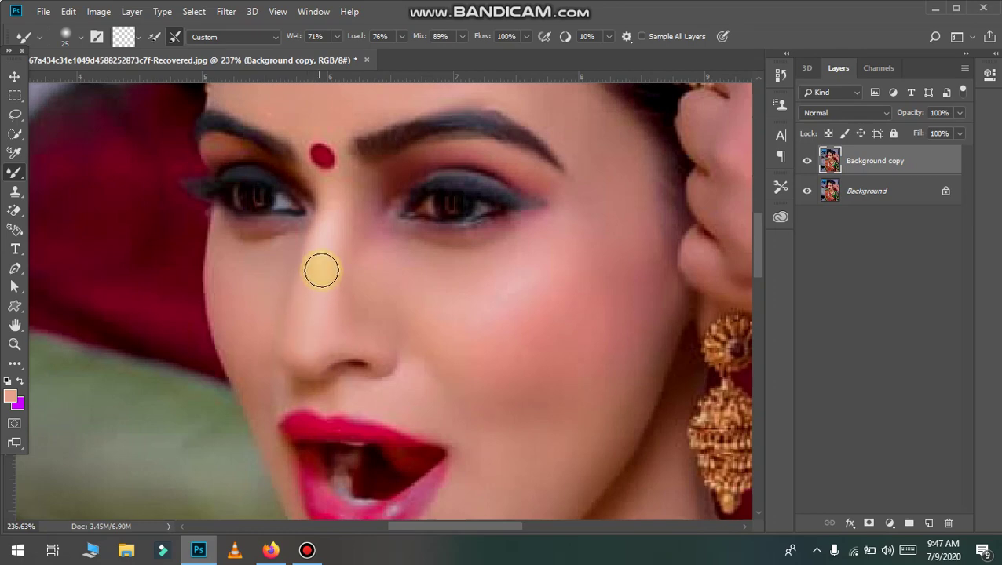
- Blend the side of the nose down to the nostril with further Mixer Brush strokes at close zoom
{"action": "scroll", "coordinate": [320, 382], "scroll_direction": "down", "scroll_amount": 5}
{"action": "scroll", "coordinate": [326, 378], "scroll_direction": "down", "scroll_amount": 3}
{"action": "scroll", "coordinate": [376, 385], "scroll_direction": "up", "scroll_amount": 5}
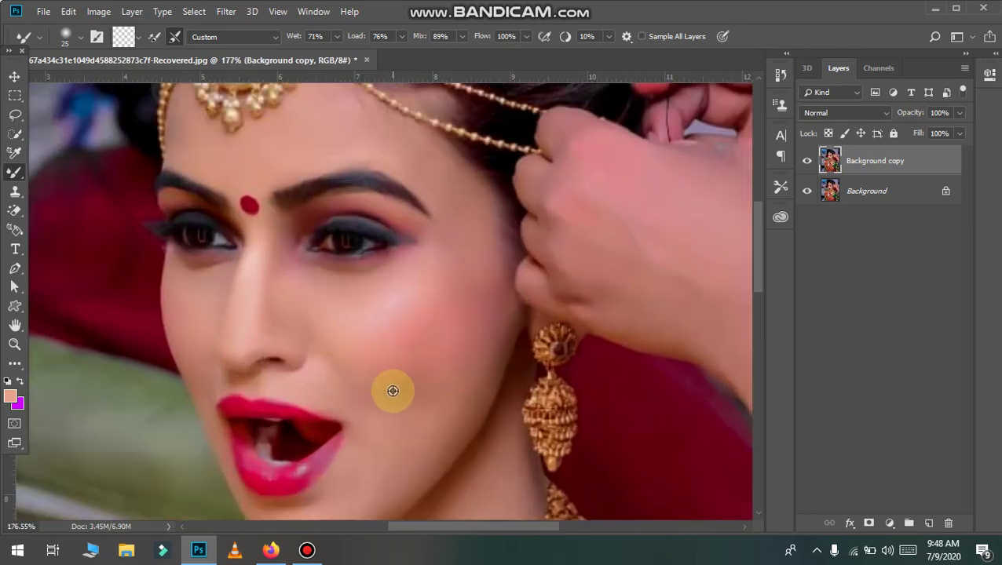
{"action": "scroll", "coordinate": [206, 315], "scroll_direction": "up", "scroll_amount": 2}
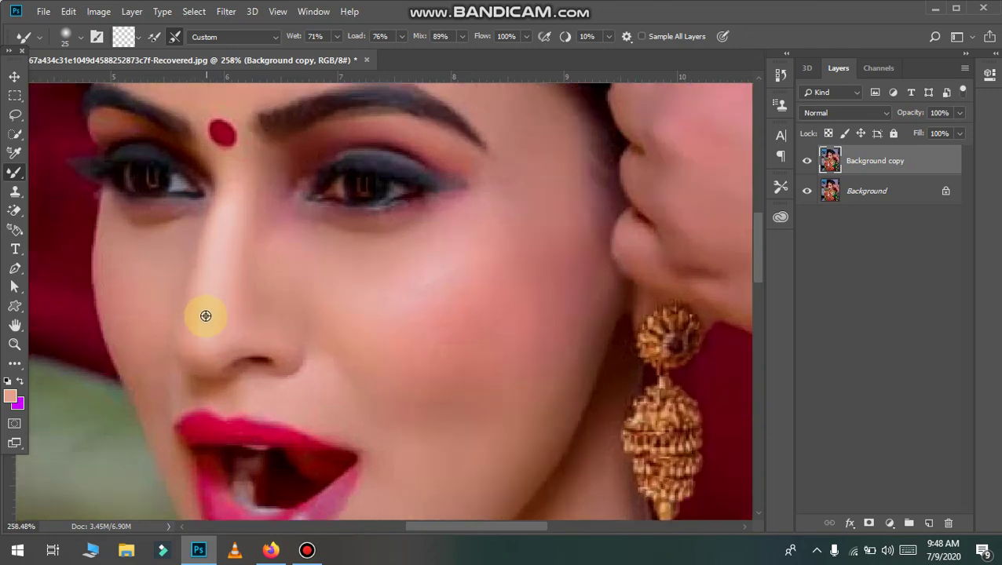
{"action": "scroll", "coordinate": [236, 243], "scroll_direction": "up", "scroll_amount": 2}
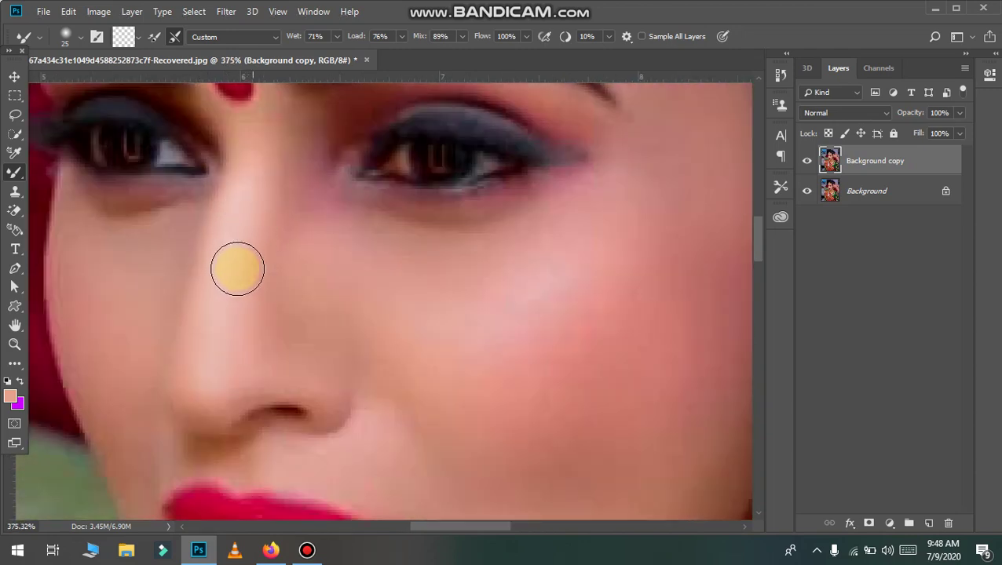
{"action": "left_click_drag", "start_coordinate": [237, 268], "coordinate": [242, 297]}
{"action": "mouse_move", "coordinate": [217, 335]}
{"action": "left_mouse_down"}
{"action": "mouse_move", "coordinate": [213, 293]}
{"action": "mouse_move", "coordinate": [207, 378]}
{"action": "mouse_move", "coordinate": [222, 407]}
{"action": "mouse_move", "coordinate": [295, 381]}
{"action": "mouse_move", "coordinate": [313, 395]}
{"action": "mouse_move", "coordinate": [261, 373]}
{"action": "mouse_move", "coordinate": [304, 391]}
{"action": "mouse_move", "coordinate": [322, 417]}
{"action": "mouse_move", "coordinate": [331, 376]}
{"action": "mouse_move", "coordinate": [297, 360]}
{"action": "mouse_move", "coordinate": [256, 370]}
{"action": "mouse_move", "coordinate": [297, 376]}
{"action": "left_mouse_up"}
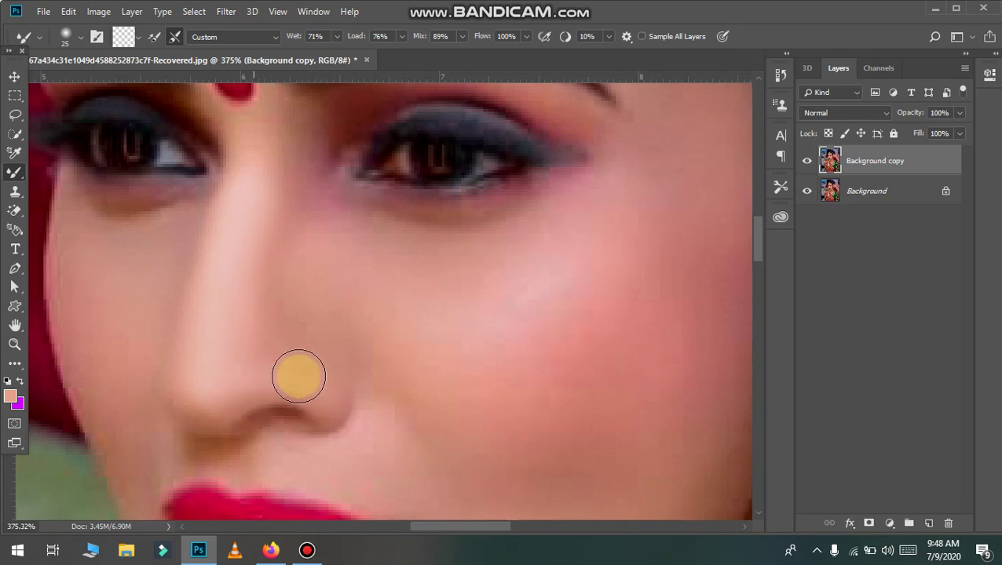
- Smooth the forehead between the head jewel and the eyebrows with the Mixer Brush enlarged to sizes 40 and 45
{"action": "scroll", "coordinate": [398, 374], "scroll_direction": "down", "scroll_amount": 3}
{"action": "scroll", "coordinate": [552, 382], "scroll_direction": "down", "scroll_amount": 2}
{"action": "scroll", "coordinate": [543, 428], "scroll_direction": "down", "scroll_amount": 3}
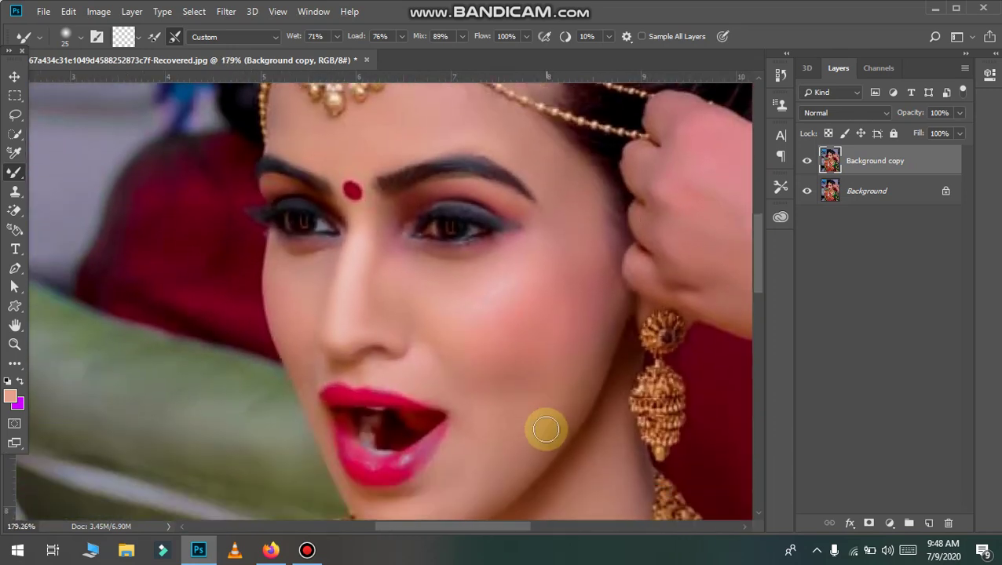
{"action": "scroll", "coordinate": [475, 350], "scroll_direction": "down", "scroll_amount": 2}
{"action": "scroll", "coordinate": [424, 197], "scroll_direction": "up", "scroll_amount": 2}
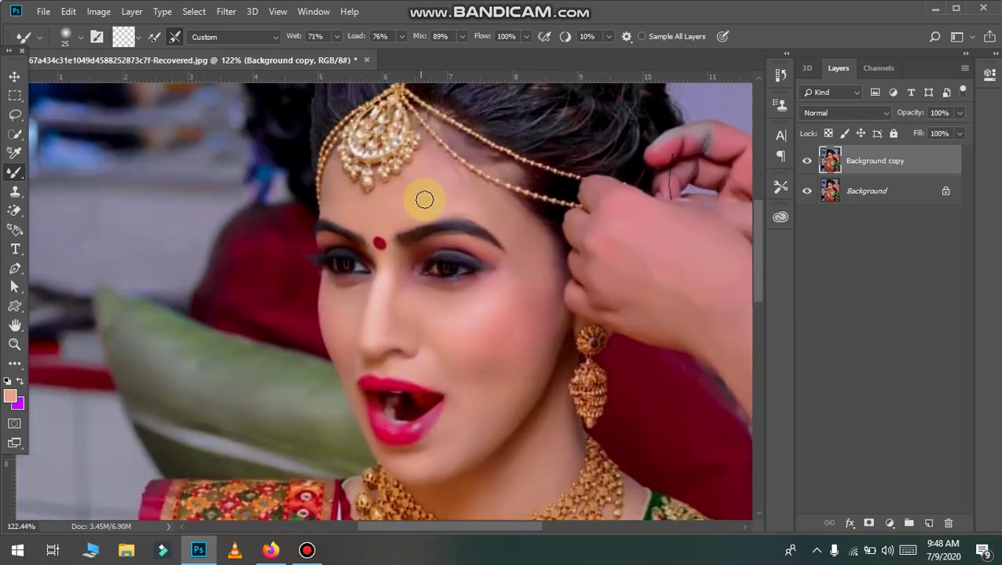
{"action": "scroll", "coordinate": [514, 219], "scroll_direction": "up", "scroll_amount": 2}
{"action": "scroll", "coordinate": [357, 271], "scroll_direction": "up", "scroll_amount": 2}
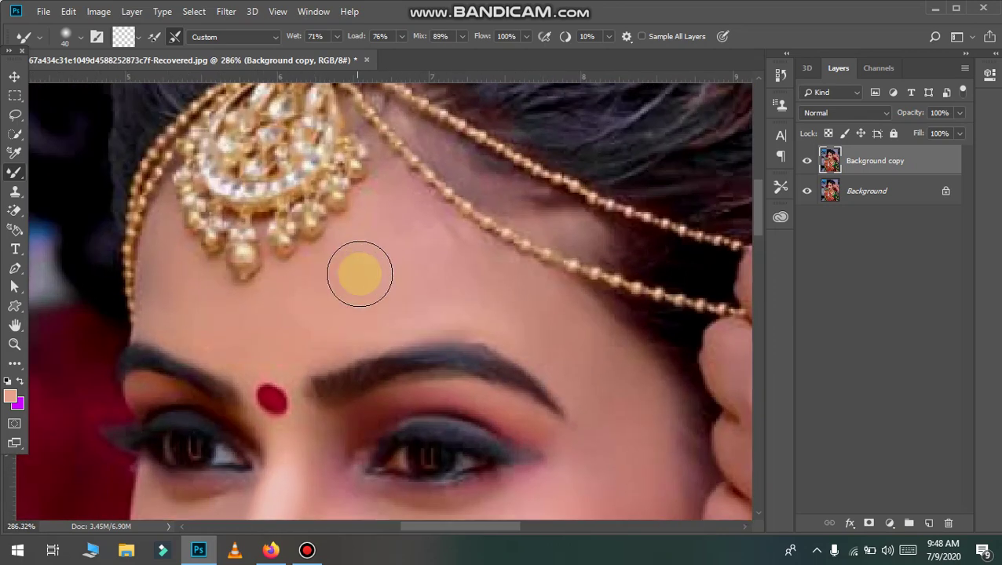
{"action": "mouse_move", "coordinate": [360, 275]}
{"action": "left_mouse_down"}
{"action": "mouse_move", "coordinate": [508, 303]}
{"action": "mouse_move", "coordinate": [486, 298]}
{"action": "mouse_move", "coordinate": [555, 338]}
{"action": "mouse_move", "coordinate": [388, 213]}
{"action": "mouse_move", "coordinate": [401, 268]}
{"action": "mouse_move", "coordinate": [227, 330]}
{"action": "mouse_move", "coordinate": [181, 272]}
{"action": "mouse_move", "coordinate": [216, 323]}
{"action": "mouse_move", "coordinate": [320, 333]}
{"action": "mouse_move", "coordinate": [367, 285]}
{"action": "mouse_move", "coordinate": [285, 316]}
{"action": "left_mouse_up"}
{"action": "key", "text": "bracketright"}
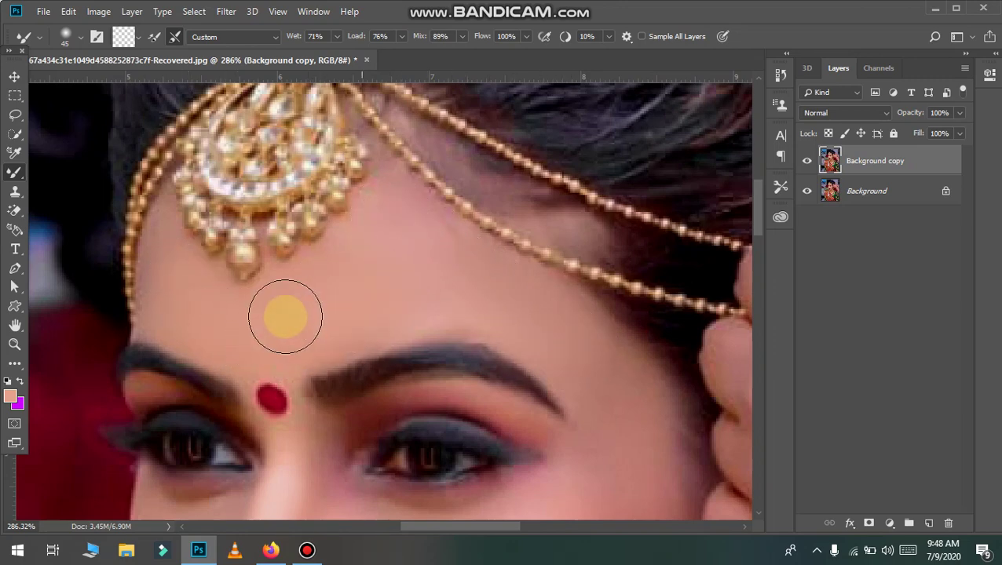
- Smooth the temple and upper cheek beside the eye with the Mixer Brush at size 45
{"action": "scroll", "coordinate": [588, 319], "scroll_direction": "down", "scroll_amount": 4}
{"action": "mouse_move", "coordinate": [600, 242]}
{"action": "left_mouse_down"}
{"action": "mouse_move", "coordinate": [625, 301]}
{"action": "mouse_move", "coordinate": [589, 406]}
{"action": "left_mouse_up"}
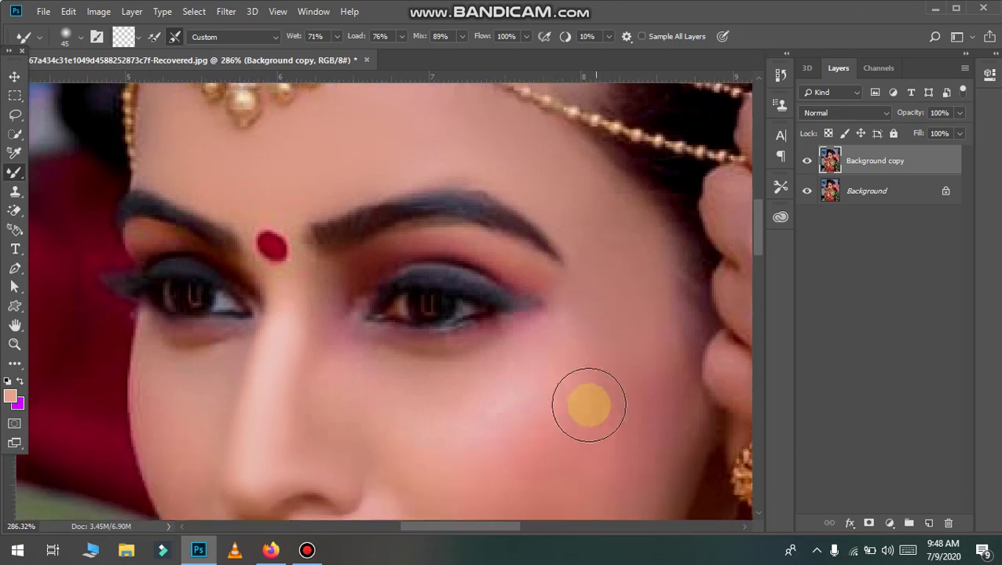
{"action": "scroll", "coordinate": [613, 353], "scroll_direction": "down", "scroll_amount": 1}
{"action": "mouse_move", "coordinate": [641, 297]}
{"action": "left_mouse_down"}
{"action": "mouse_move", "coordinate": [613, 402]}
{"action": "mouse_move", "coordinate": [646, 373]}
{"action": "mouse_move", "coordinate": [635, 414]}
{"action": "left_mouse_up"}
{"action": "scroll", "coordinate": [640, 385], "scroll_direction": "down", "scroll_amount": 2}
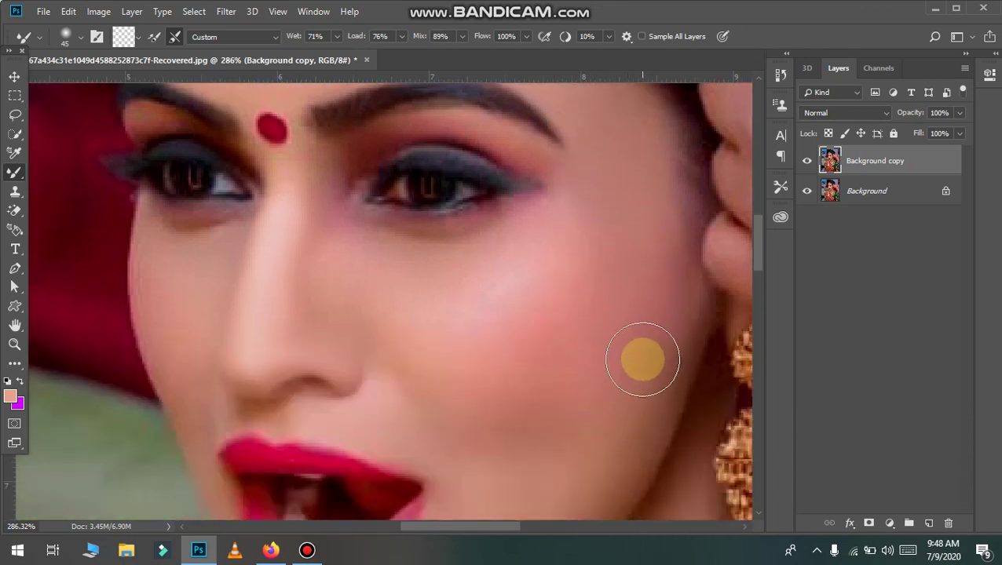
- Smooth the lower cheek, jawline and chin area with the Mixer Brush at size 45
{"action": "scroll", "coordinate": [642, 357], "scroll_direction": "down", "scroll_amount": 2}
{"action": "mouse_move", "coordinate": [641, 353]}
{"action": "left_mouse_down"}
{"action": "mouse_move", "coordinate": [536, 398]}
{"action": "mouse_move", "coordinate": [582, 346]}
{"action": "mouse_move", "coordinate": [620, 363]}
{"action": "mouse_move", "coordinate": [443, 505]}
{"action": "mouse_move", "coordinate": [642, 340]}
{"action": "mouse_move", "coordinate": [643, 304]}
{"action": "mouse_move", "coordinate": [564, 420]}
{"action": "mouse_move", "coordinate": [646, 306]}
{"action": "mouse_move", "coordinate": [494, 498]}
{"action": "left_mouse_up"}
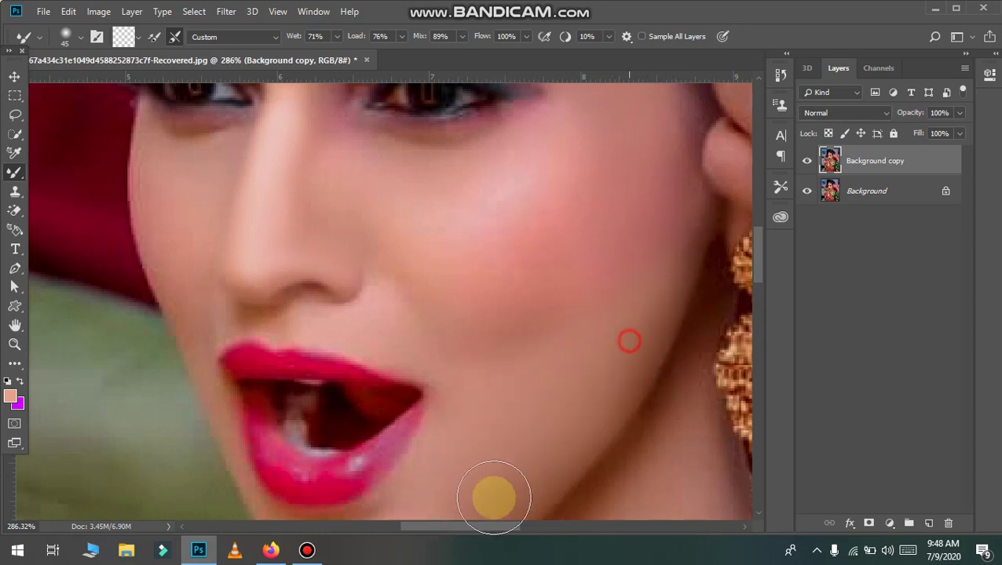
{"action": "scroll", "coordinate": [494, 498], "scroll_direction": "down", "scroll_amount": 2}
{"action": "mouse_move", "coordinate": [510, 407]}
{"action": "left_mouse_down"}
{"action": "mouse_move", "coordinate": [359, 493]}
{"action": "mouse_move", "coordinate": [344, 483]}
{"action": "mouse_move", "coordinate": [570, 351]}
{"action": "mouse_move", "coordinate": [353, 483]}
{"action": "mouse_move", "coordinate": [533, 398]}
{"action": "mouse_move", "coordinate": [399, 480]}
{"action": "mouse_move", "coordinate": [554, 375]}
{"action": "mouse_move", "coordinate": [669, 228]}
{"action": "mouse_move", "coordinate": [481, 429]}
{"action": "mouse_move", "coordinate": [680, 277]}
{"action": "mouse_move", "coordinate": [606, 341]}
{"action": "mouse_move", "coordinate": [434, 440]}
{"action": "mouse_move", "coordinate": [586, 295]}
{"action": "left_mouse_up"}
- Examine the smoothed facial skin up close and in the full portrait
{"action": "scroll", "coordinate": [590, 297], "scroll_direction": "down", "scroll_amount": 3}
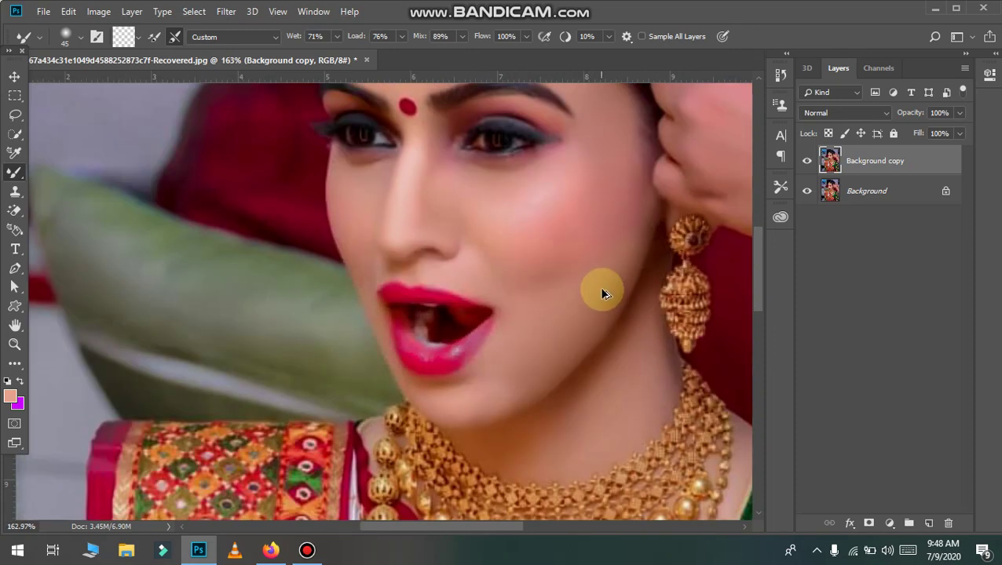
{"action": "scroll", "coordinate": [601, 286], "scroll_direction": "down", "scroll_amount": 3}
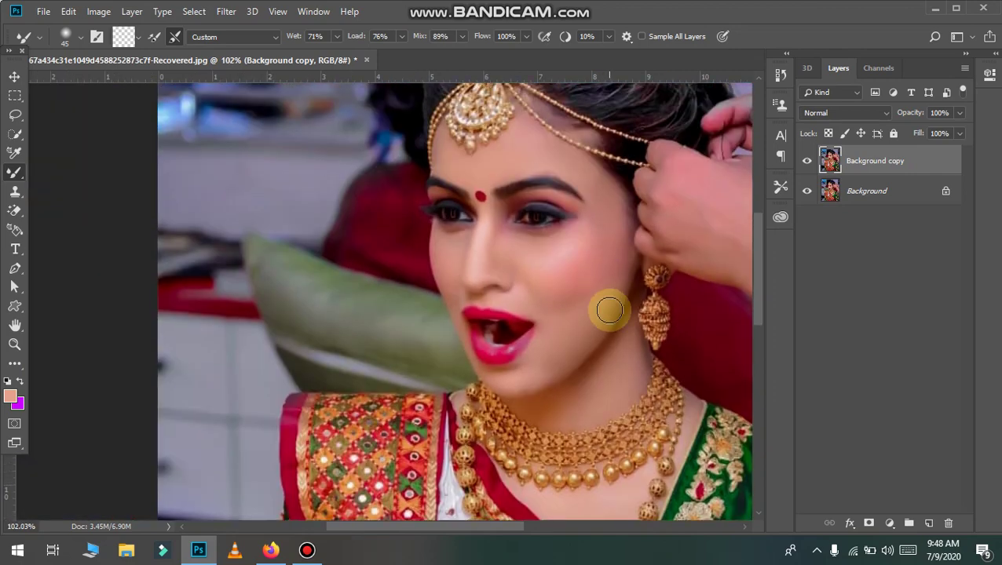
{"action": "scroll", "coordinate": [606, 308], "scroll_direction": "up", "scroll_amount": 3}
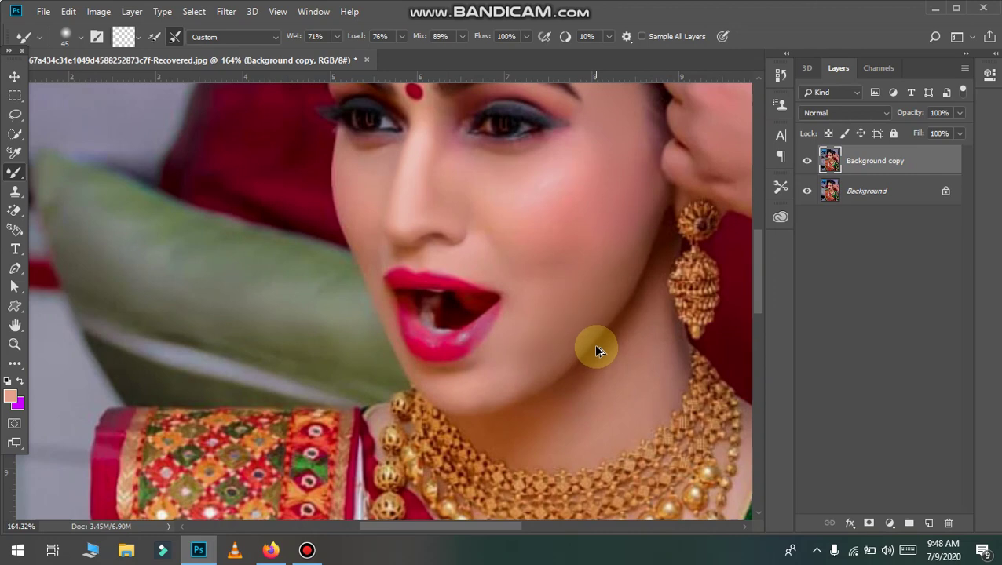
{"action": "scroll", "coordinate": [595, 350], "scroll_direction": "down", "scroll_amount": 2}
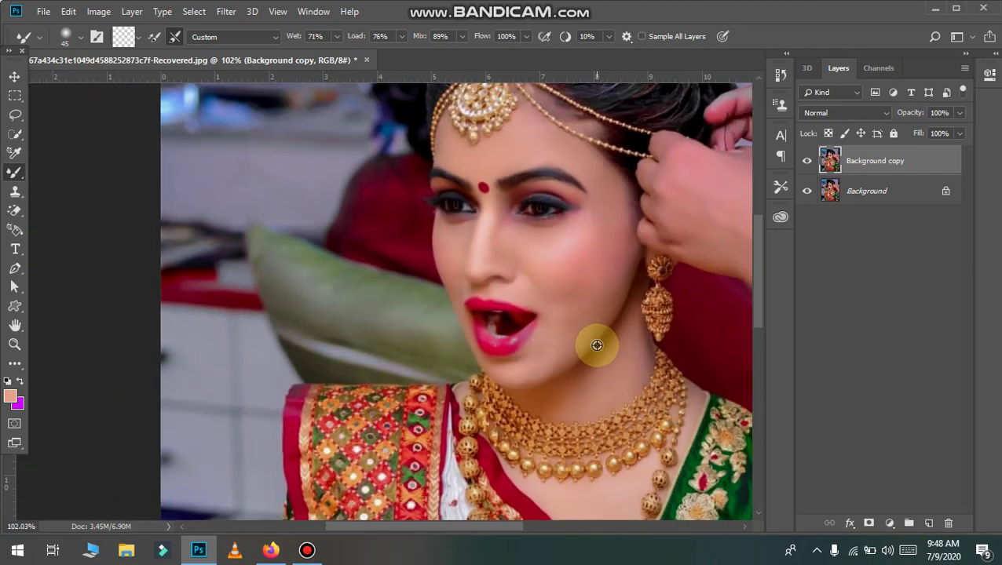
{"action": "scroll", "coordinate": [597, 346], "scroll_direction": "down", "scroll_amount": 2}
{"action": "scroll", "coordinate": [597, 346], "scroll_direction": "up", "scroll_amount": 2}
{"action": "scroll", "coordinate": [617, 309], "scroll_direction": "down", "scroll_amount": 4}
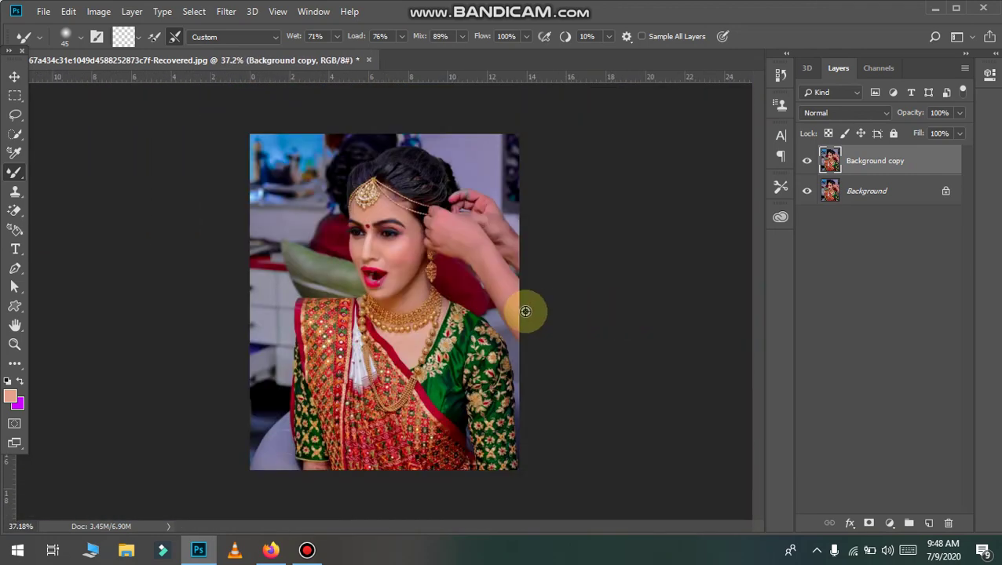
- Start a Camera Raw adjustment on the Background copy layer and set the Reds saturation to -2 and the Reds hue to -3
{"action": "left_click", "coordinate": [226, 11]}
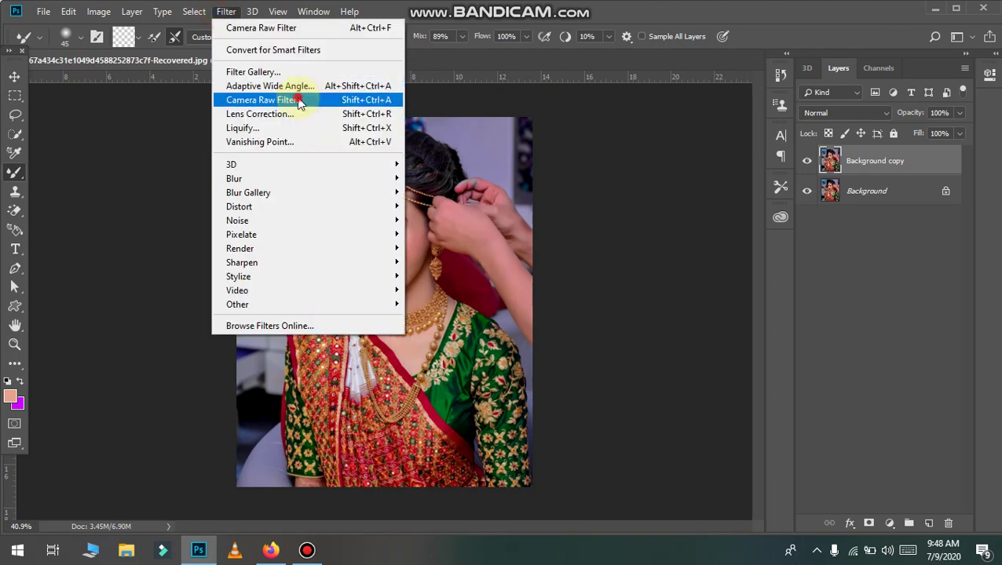
{"action": "left_click", "coordinate": [295, 100]}
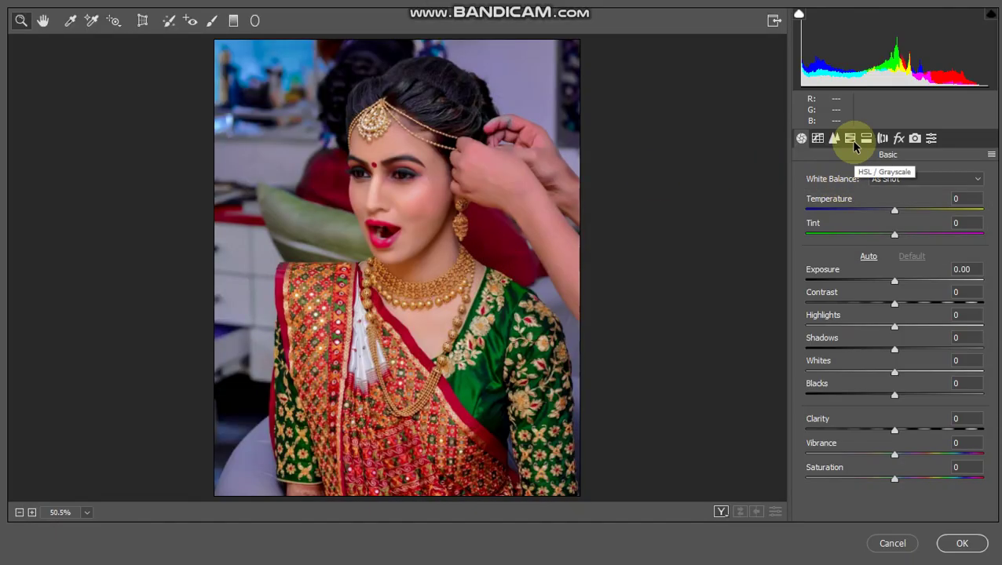
{"action": "left_click", "coordinate": [849, 139]}
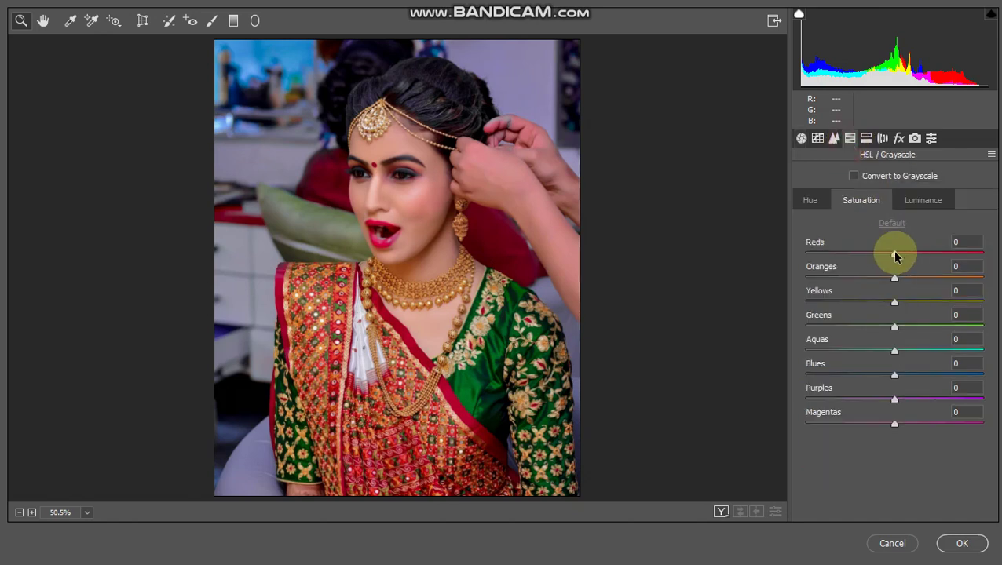
{"action": "left_click_drag", "start_coordinate": [898, 257], "coordinate": [709, 240]}
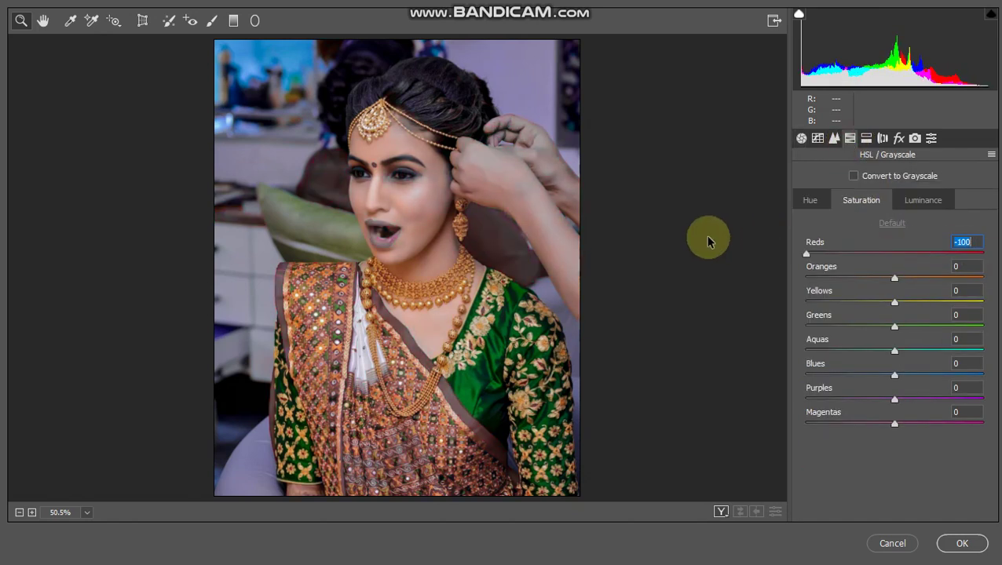
{"action": "left_click", "coordinate": [894, 259]}
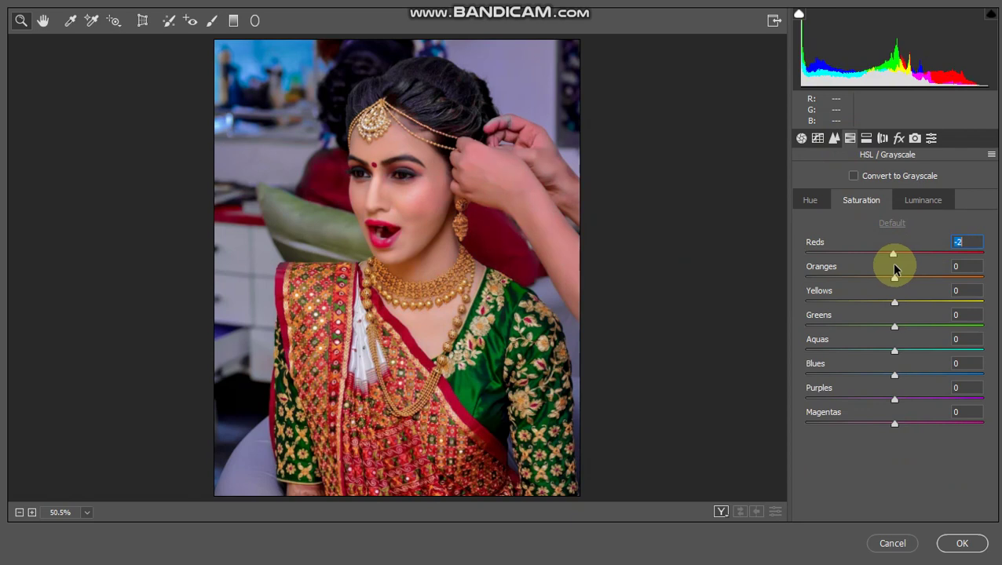
{"action": "left_click", "coordinate": [809, 200]}
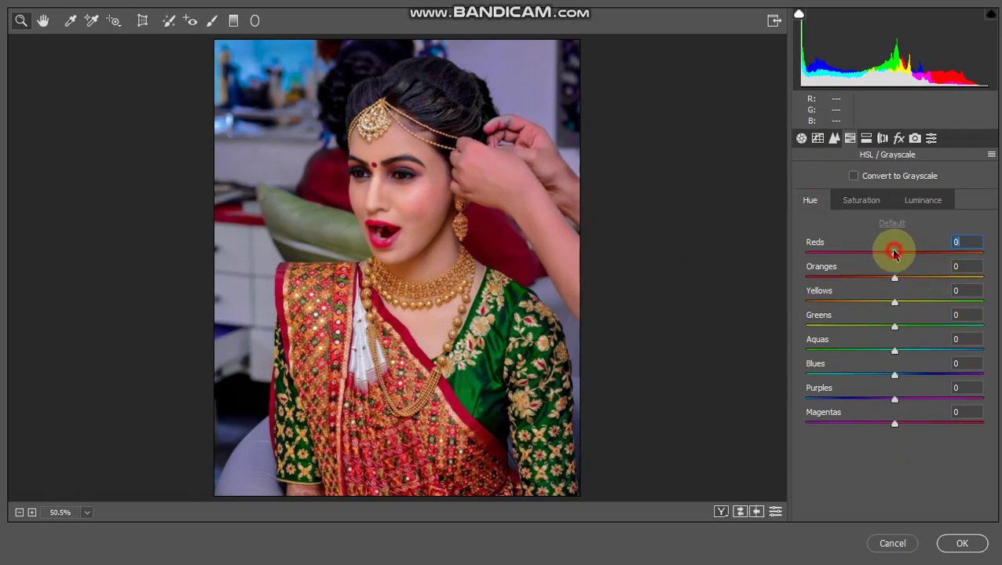
{"action": "mouse_move", "coordinate": [893, 256]}
{"action": "left_mouse_down"}
{"action": "mouse_move", "coordinate": [766, 261]}
{"action": "mouse_move", "coordinate": [968, 257]}
{"action": "mouse_move", "coordinate": [986, 245]}
{"action": "mouse_move", "coordinate": [900, 268]}
{"action": "mouse_move", "coordinate": [758, 271]}
{"action": "mouse_move", "coordinate": [859, 257]}
{"action": "mouse_move", "coordinate": [890, 269]}
{"action": "left_mouse_up"}
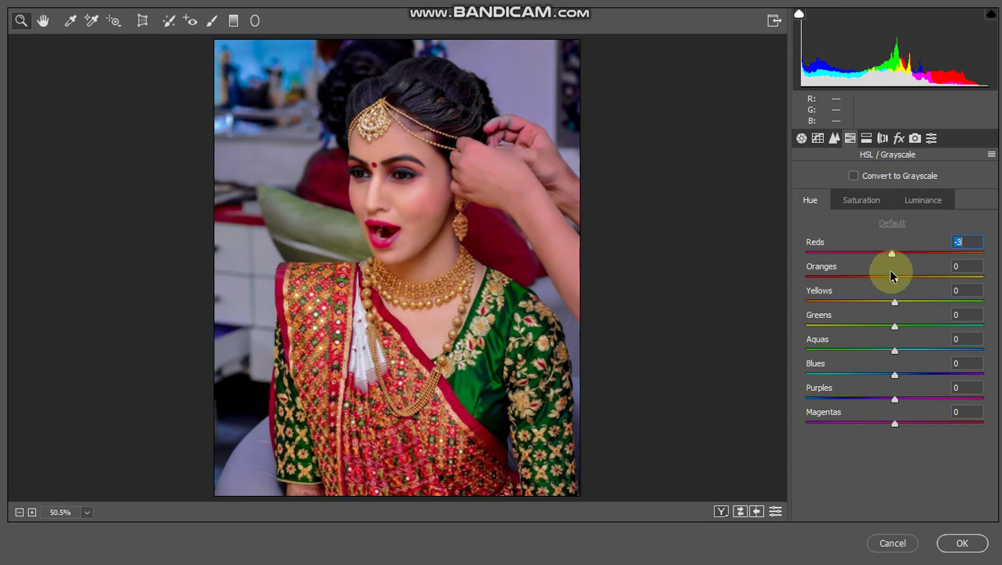
- Set the Reds saturation to +32, raise the Reds luminance slightly, and apply the Camera Raw filter
{"action": "left_click", "coordinate": [862, 200]}
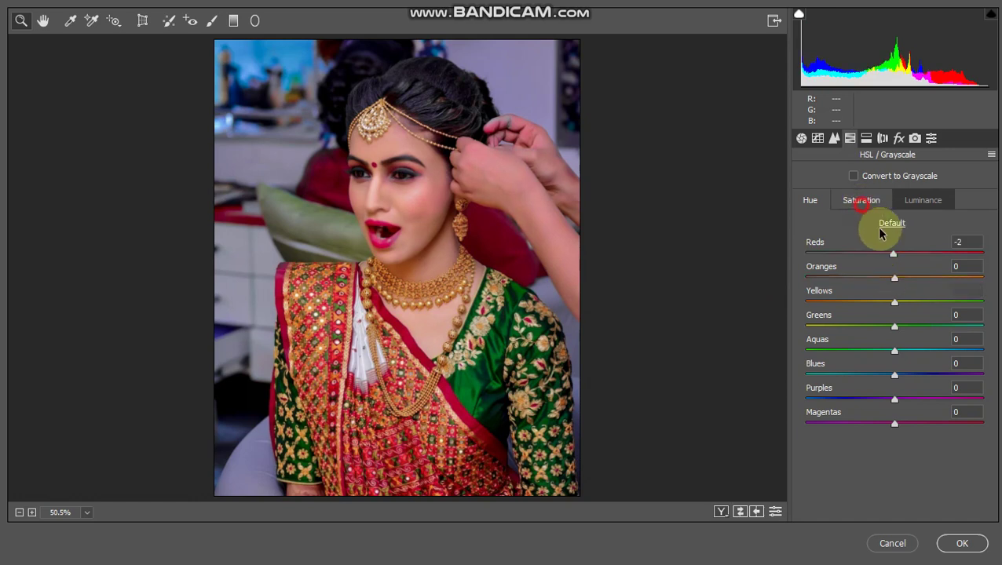
{"action": "left_click_drag", "start_coordinate": [893, 253], "coordinate": [984, 254]}
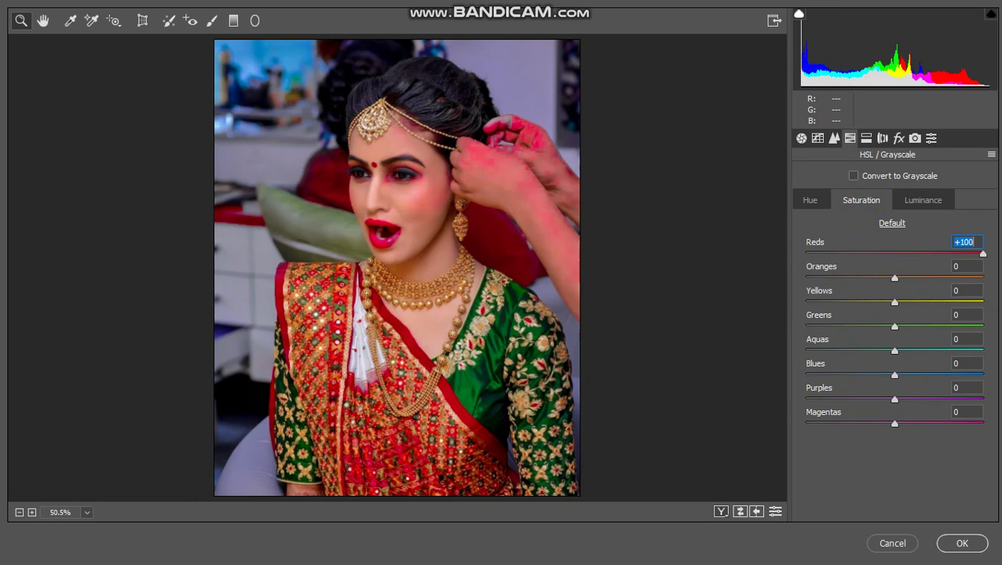
{"action": "mouse_move", "coordinate": [916, 255]}
{"action": "left_mouse_down"}
{"action": "mouse_move", "coordinate": [872, 253]}
{"action": "mouse_move", "coordinate": [946, 256]}
{"action": "mouse_move", "coordinate": [907, 261]}
{"action": "mouse_move", "coordinate": [924, 262]}
{"action": "left_mouse_up"}
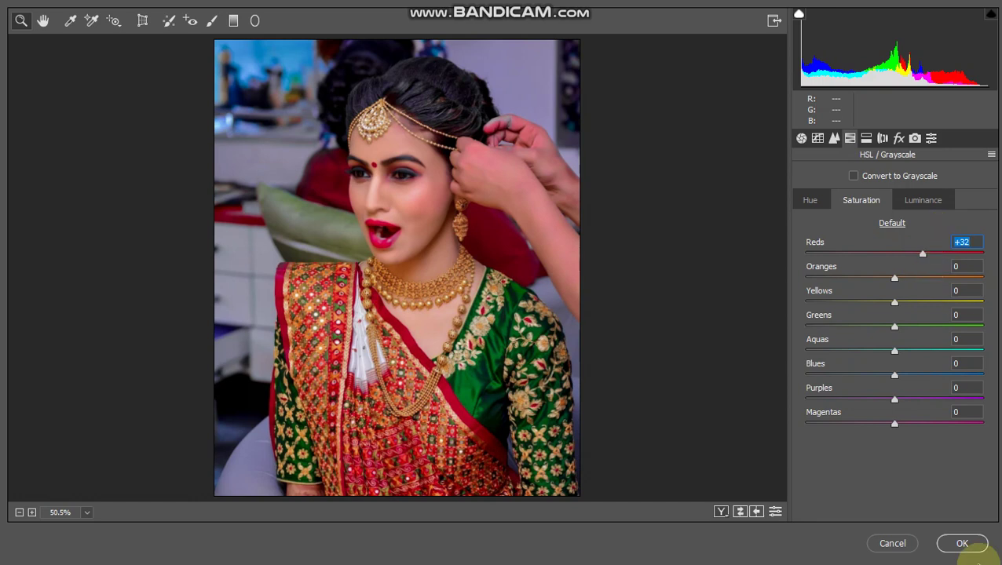
{"action": "left_click", "coordinate": [987, 545]}
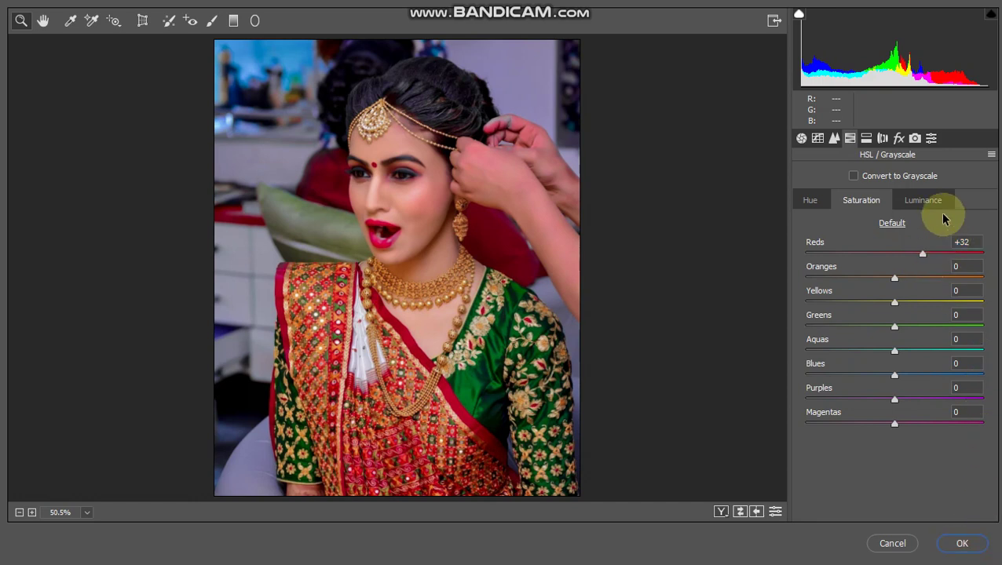
{"action": "left_click", "coordinate": [923, 200]}
{"action": "mouse_move", "coordinate": [894, 253]}
{"action": "left_mouse_down"}
{"action": "mouse_move", "coordinate": [934, 254]}
{"action": "mouse_move", "coordinate": [904, 256]}
{"action": "left_mouse_up"}
{"action": "left_click", "coordinate": [956, 544]}
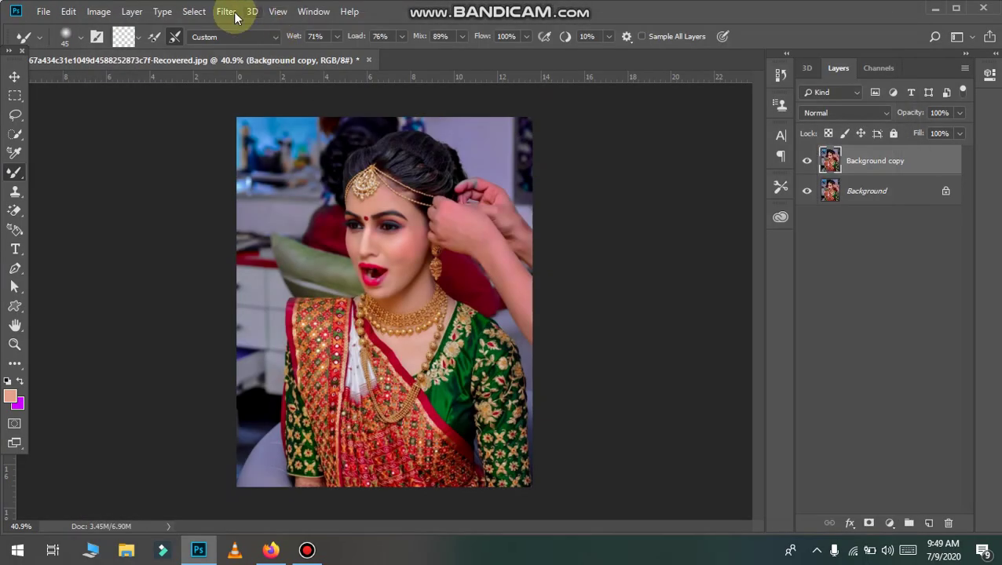
- In a new Camera Raw adjustment, set the Reds hue to -68, the Reds luminance to +33 and the Oranges luminance to +13
{"action": "left_click", "coordinate": [234, 14]}
{"action": "left_click", "coordinate": [226, 11]}
{"action": "left_click", "coordinate": [226, 11]}
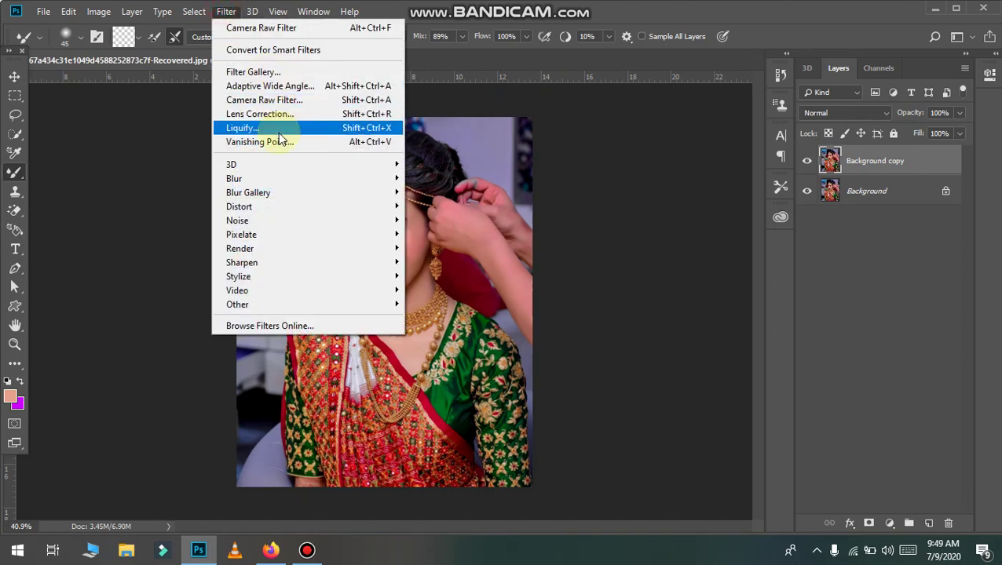
{"action": "left_click", "coordinate": [309, 101]}
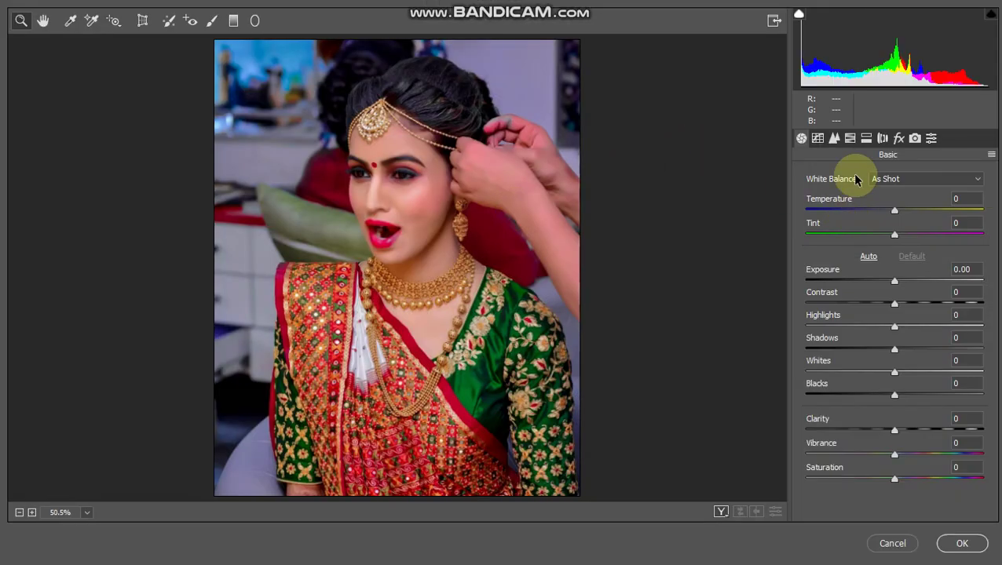
{"action": "left_click", "coordinate": [847, 141]}
{"action": "key", "text": "ctrl+alt+shift+h"}
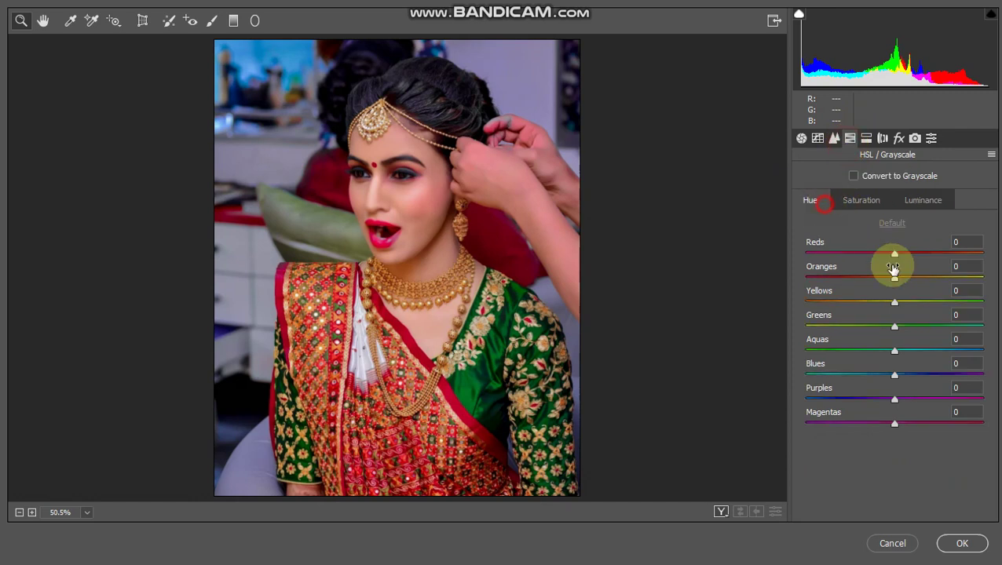
{"action": "left_click_drag", "start_coordinate": [892, 253], "coordinate": [829, 252]}
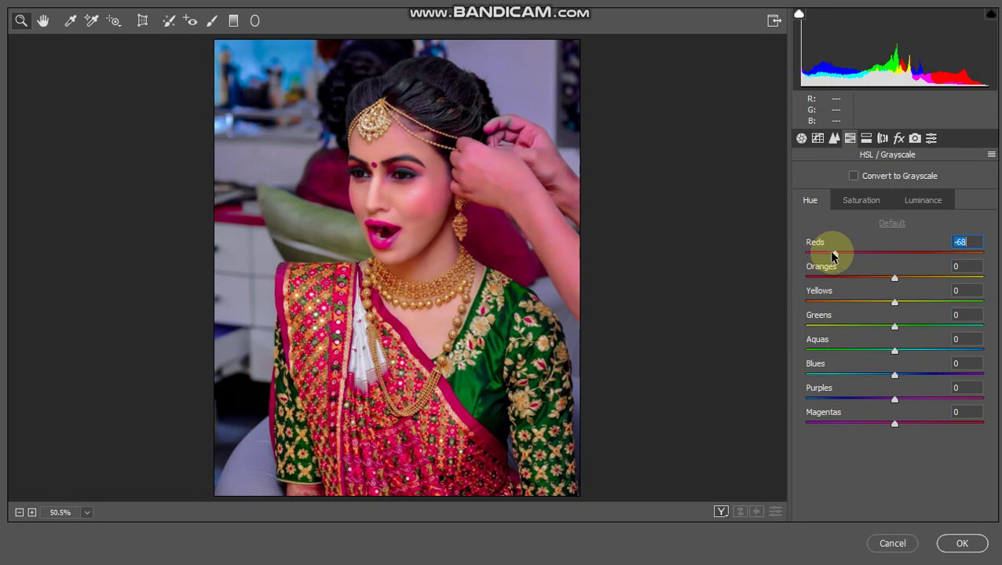
{"action": "left_click", "coordinate": [915, 200]}
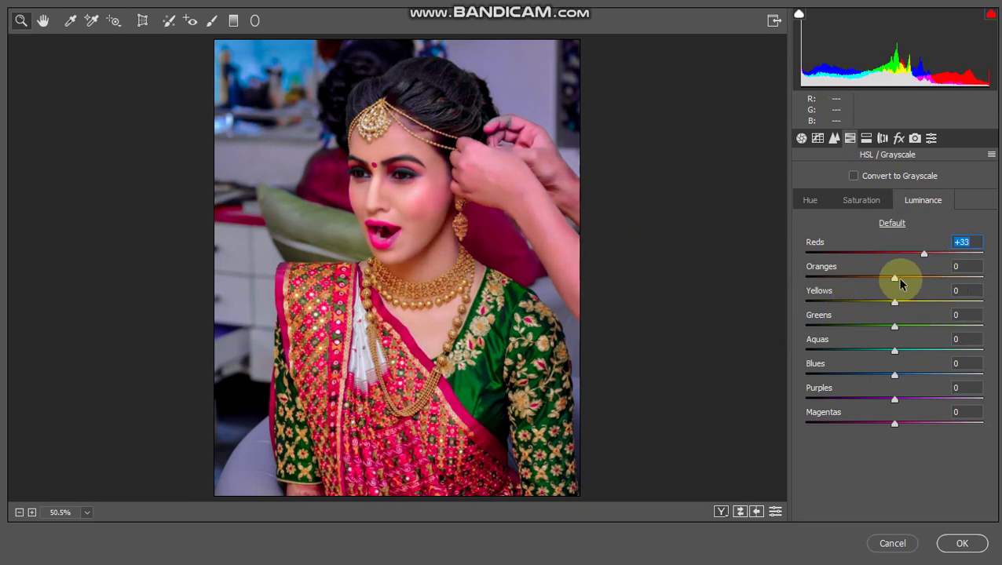
{"action": "left_click_drag", "start_coordinate": [897, 279], "coordinate": [909, 310]}
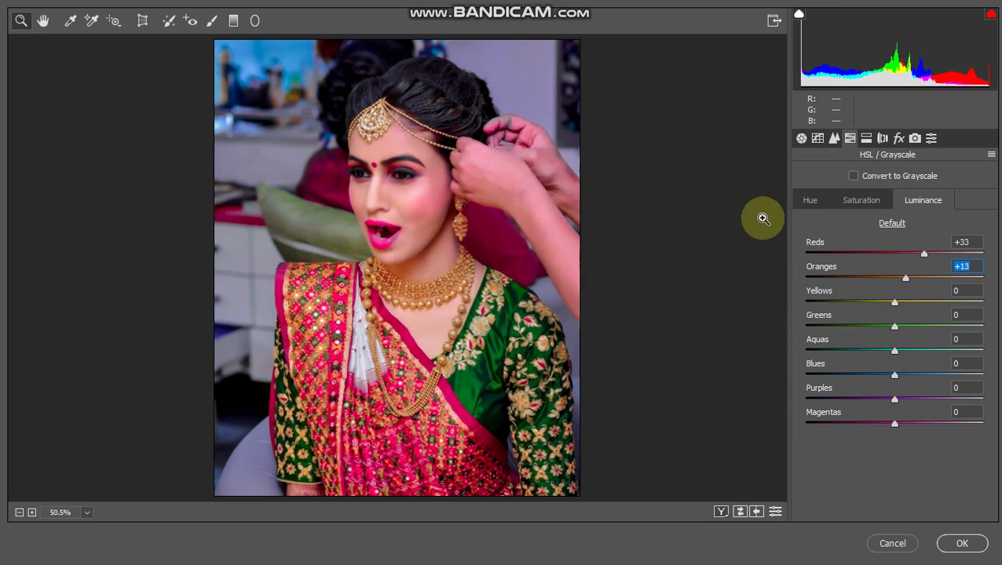
- Set the Blues hue to -17 and the Blues saturation to +100
{"action": "left_click", "coordinate": [802, 206]}
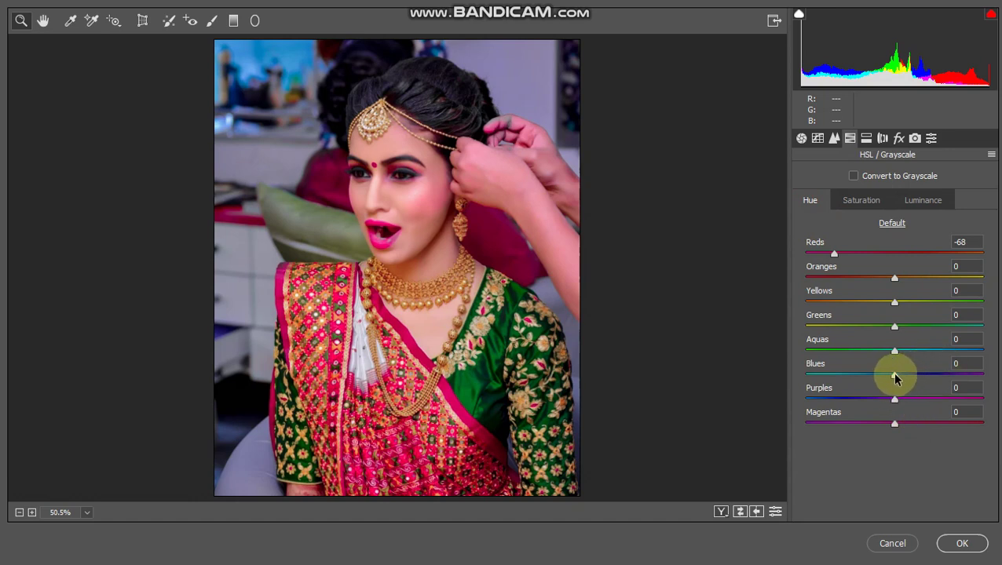
{"action": "left_click_drag", "start_coordinate": [896, 379], "coordinate": [707, 357]}
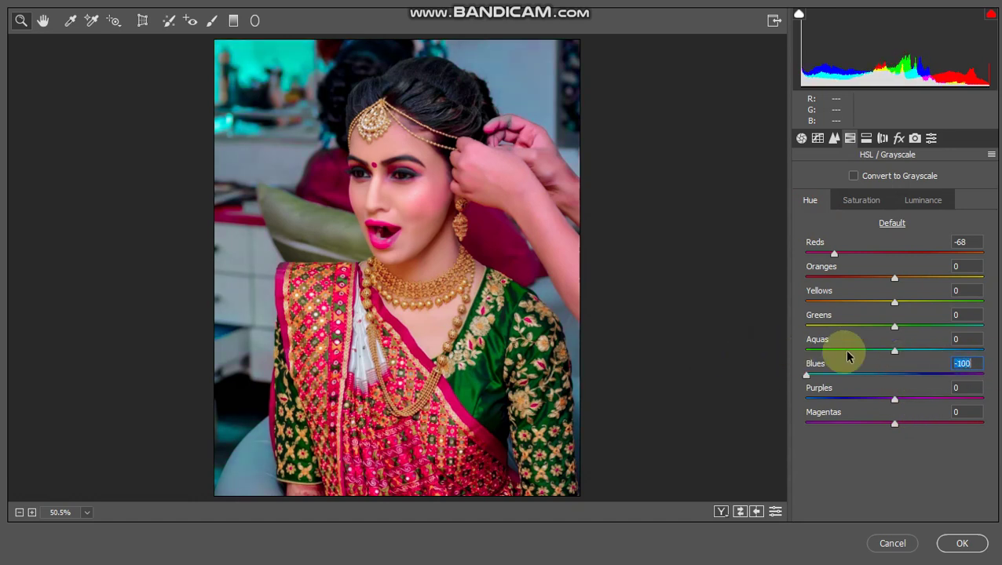
{"action": "left_click_drag", "start_coordinate": [846, 357], "coordinate": [879, 358]}
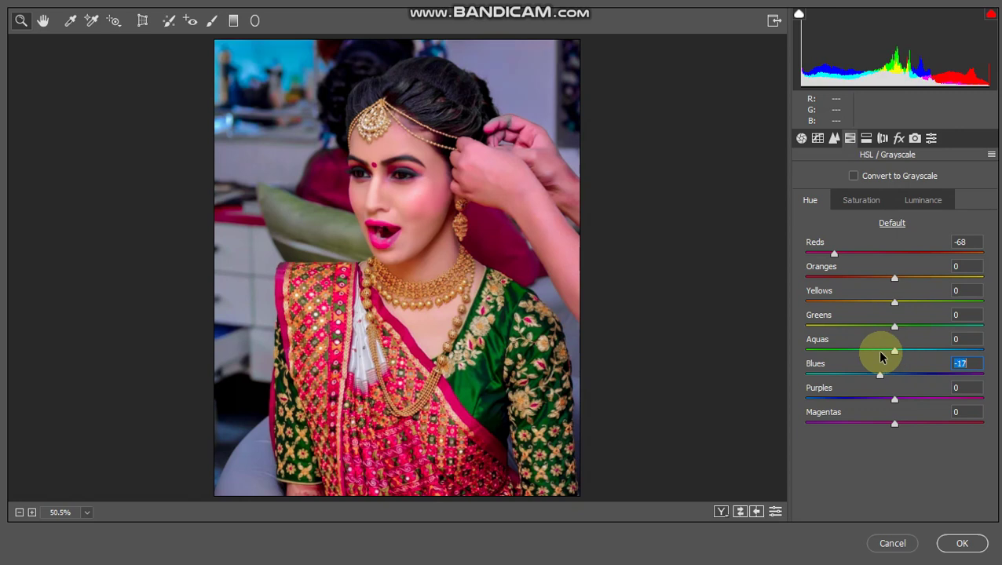
{"action": "left_click", "coordinate": [854, 206]}
{"action": "left_click_drag", "start_coordinate": [896, 377], "coordinate": [984, 375]}
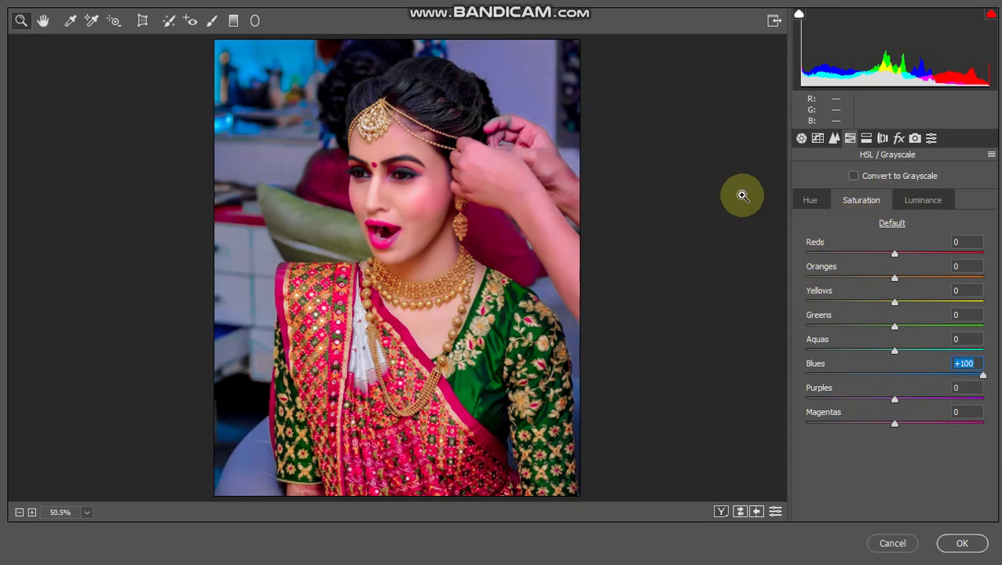
- Raise the Greens saturation to its maximum and set the Greens hue to +100
{"action": "left_click", "coordinate": [808, 203]}
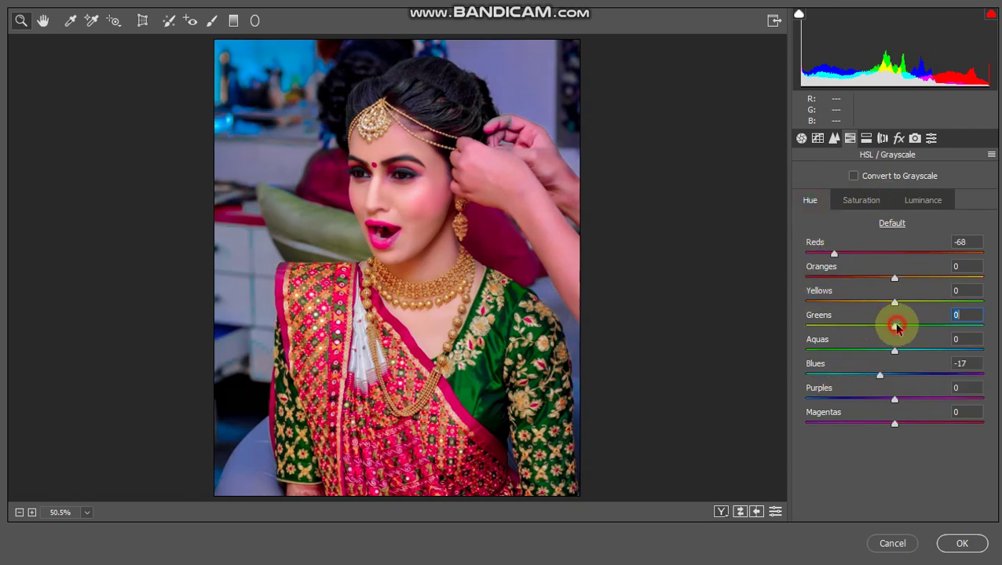
{"action": "left_click_drag", "start_coordinate": [897, 326], "coordinate": [900, 387]}
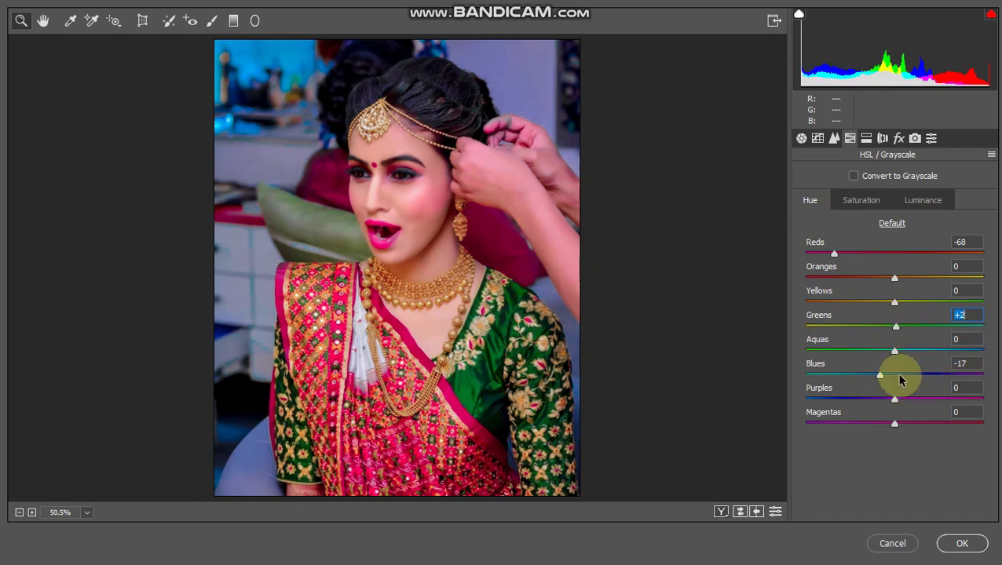
{"action": "left_click", "coordinate": [861, 200]}
{"action": "left_click_drag", "start_coordinate": [896, 326], "coordinate": [997, 334]}
{"action": "left_click", "coordinate": [814, 179]}
{"action": "left_click", "coordinate": [813, 201]}
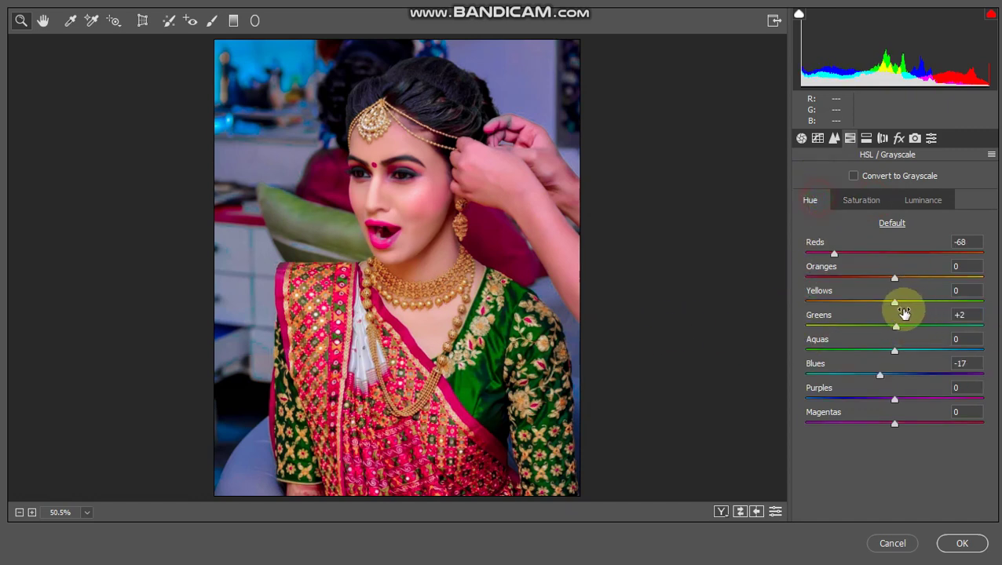
{"action": "left_click_drag", "start_coordinate": [894, 325], "coordinate": [987, 326]}
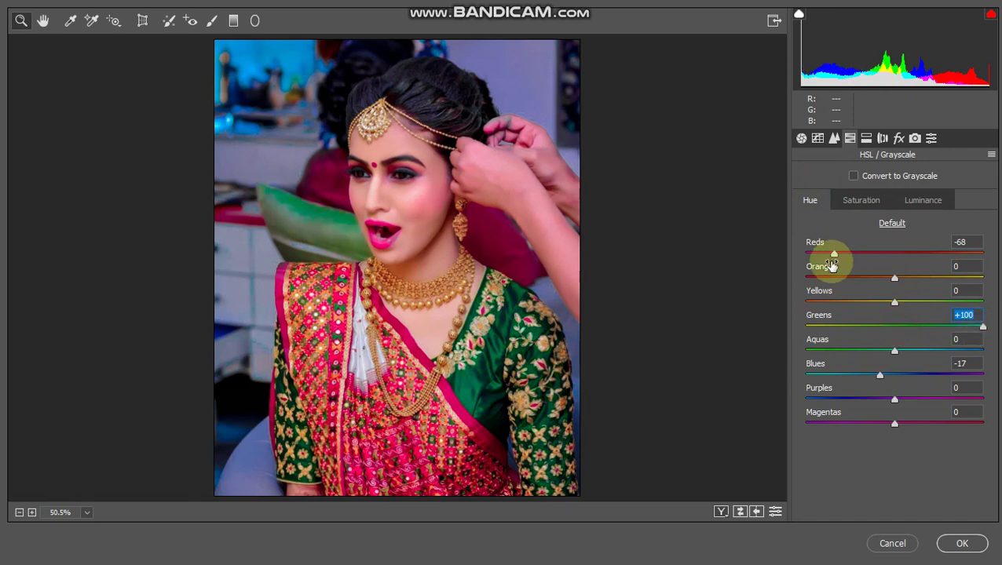
- Set the Greens luminance to +53 and the Blues luminance to +40
{"action": "left_click", "coordinate": [886, 199]}
{"action": "left_click", "coordinate": [925, 200]}
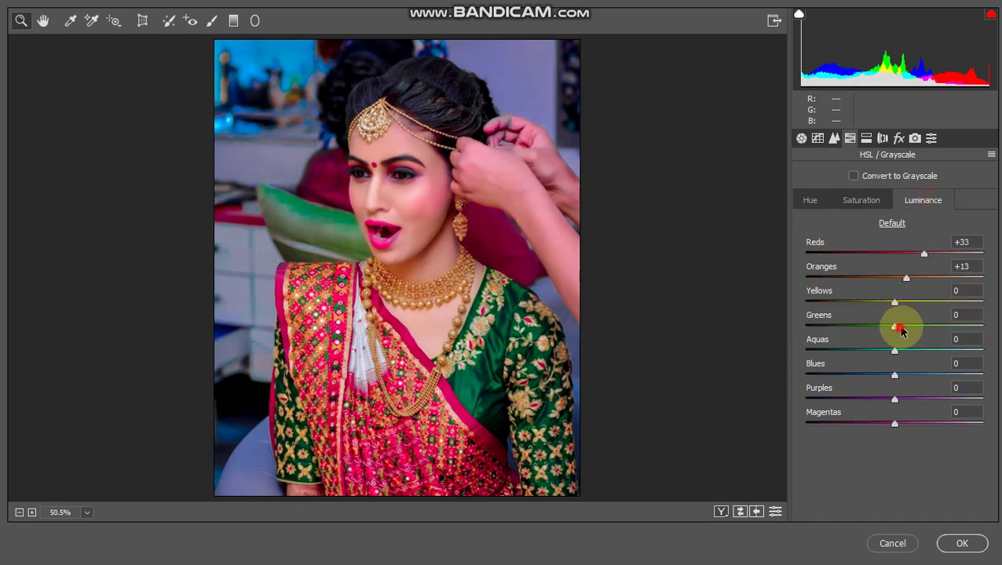
{"action": "left_click_drag", "start_coordinate": [901, 332], "coordinate": [781, 333]}
{"action": "key", "text": "ctrl+z"}
{"action": "left_click", "coordinate": [923, 329]}
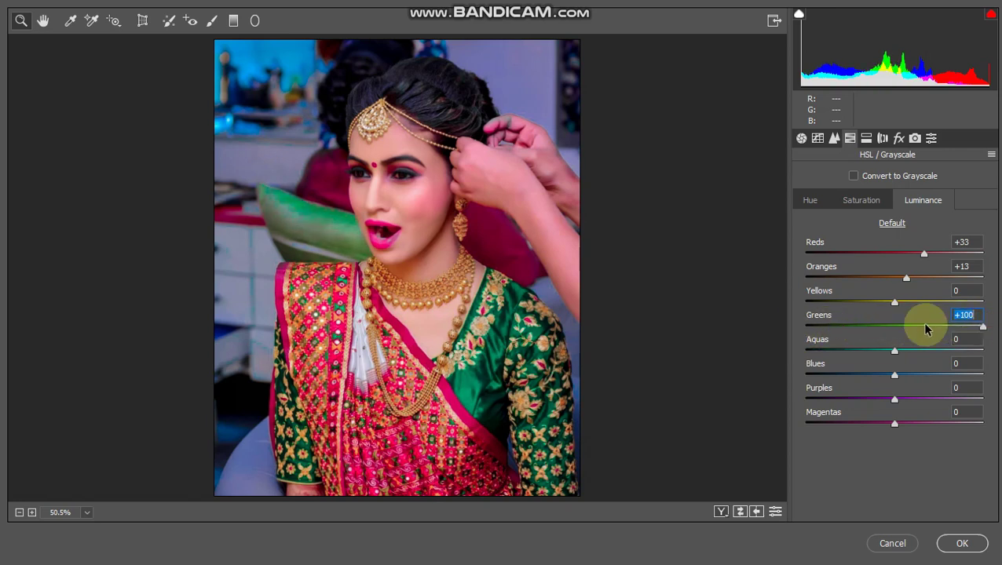
{"action": "left_click", "coordinate": [941, 328]}
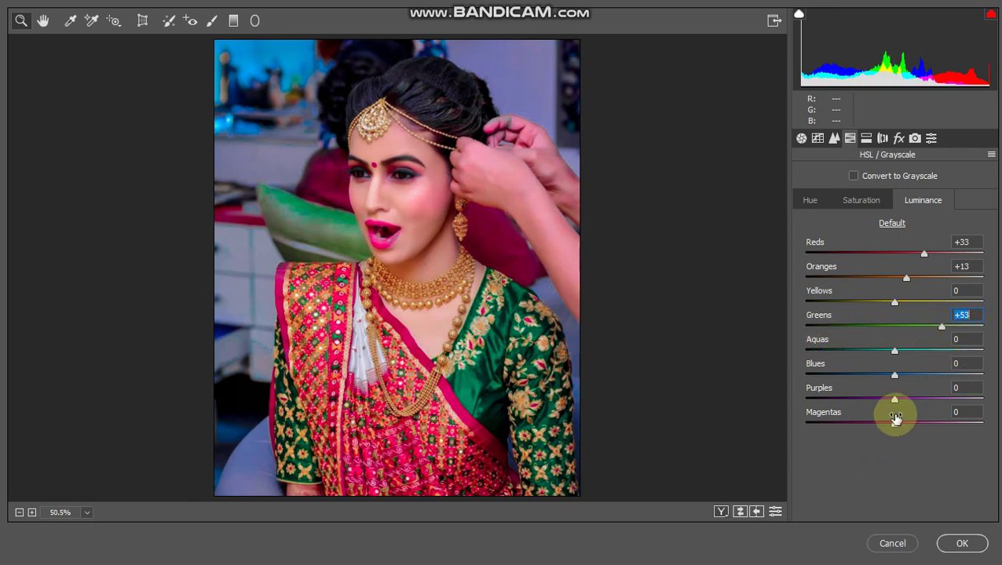
{"action": "left_click", "coordinate": [919, 376]}
{"action": "mouse_move", "coordinate": [921, 381]}
{"action": "left_mouse_down"}
{"action": "mouse_move", "coordinate": [991, 380]}
{"action": "mouse_move", "coordinate": [901, 397]}
{"action": "mouse_move", "coordinate": [929, 390]}
{"action": "left_mouse_up"}
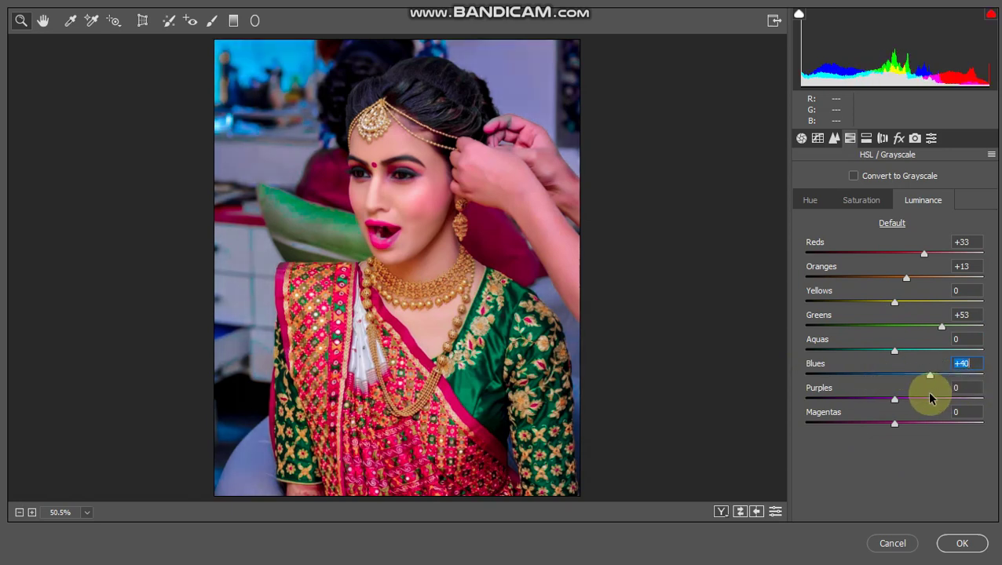
- In the basic adjustments, set the Clarity to +3 and the Vibrance to +28
{"action": "left_click", "coordinate": [801, 138]}
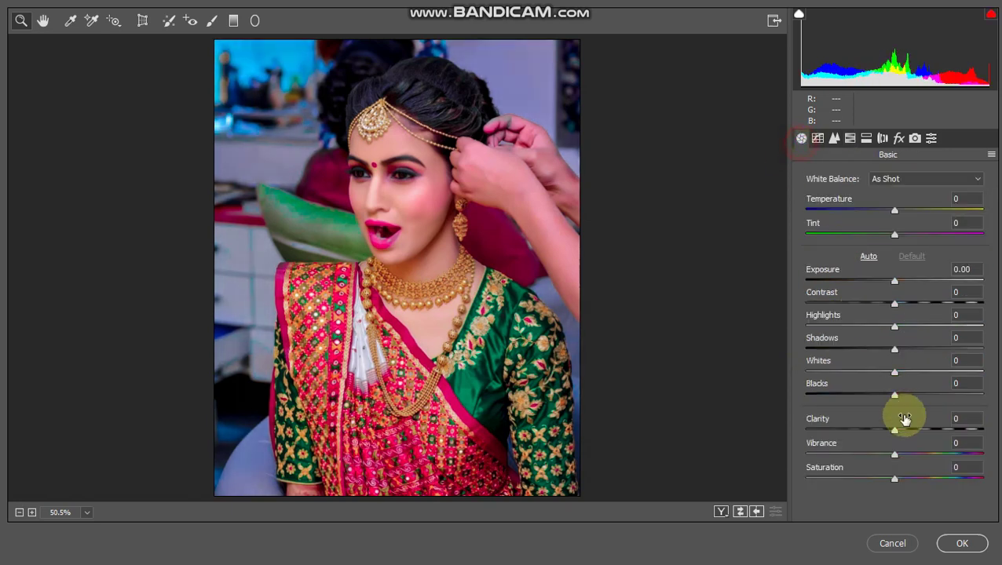
{"action": "left_click", "coordinate": [893, 429]}
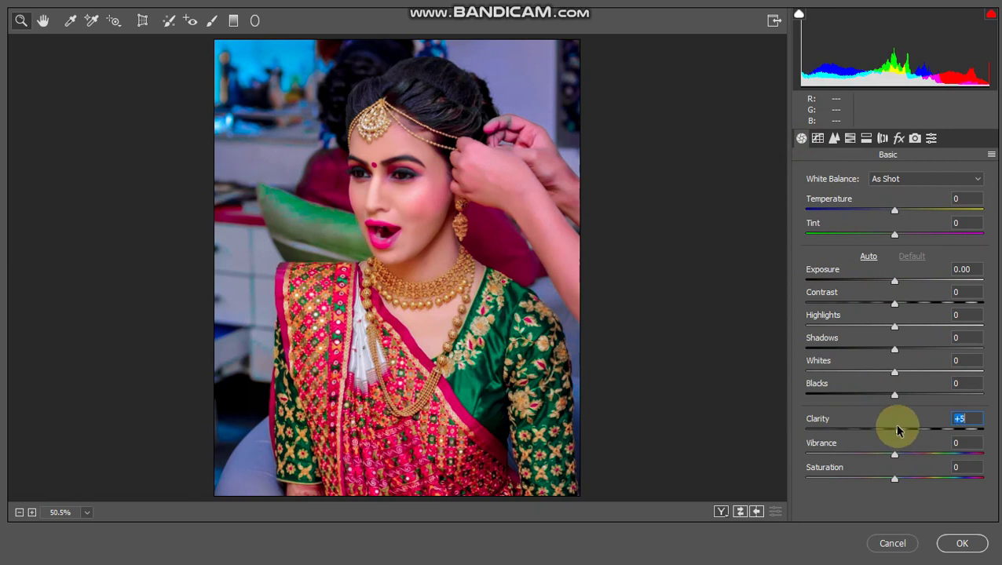
{"action": "left_click", "coordinate": [900, 430]}
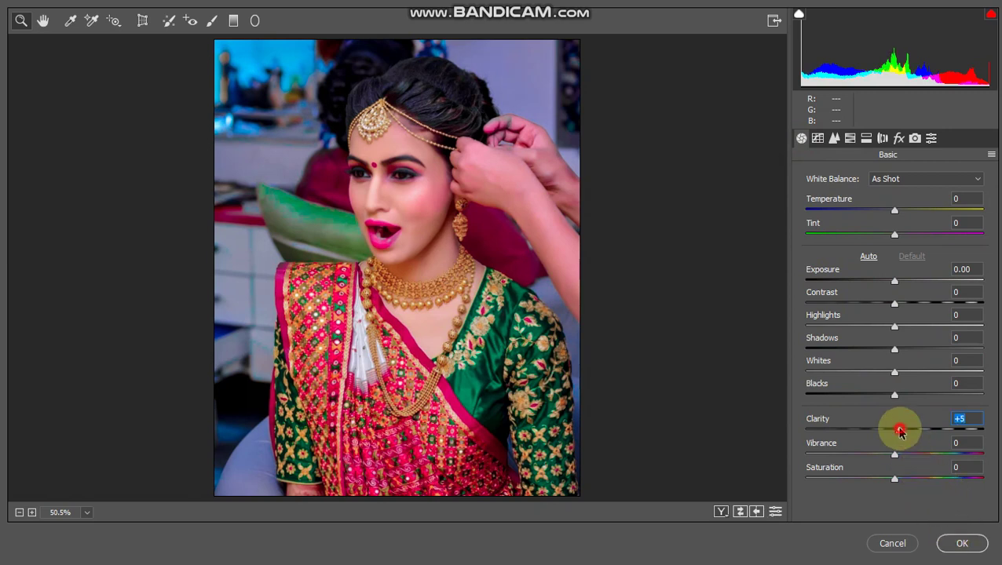
{"action": "mouse_move", "coordinate": [900, 430]}
{"action": "left_mouse_down"}
{"action": "mouse_move", "coordinate": [983, 431]}
{"action": "mouse_move", "coordinate": [934, 418]}
{"action": "mouse_move", "coordinate": [900, 428]}
{"action": "left_mouse_up"}
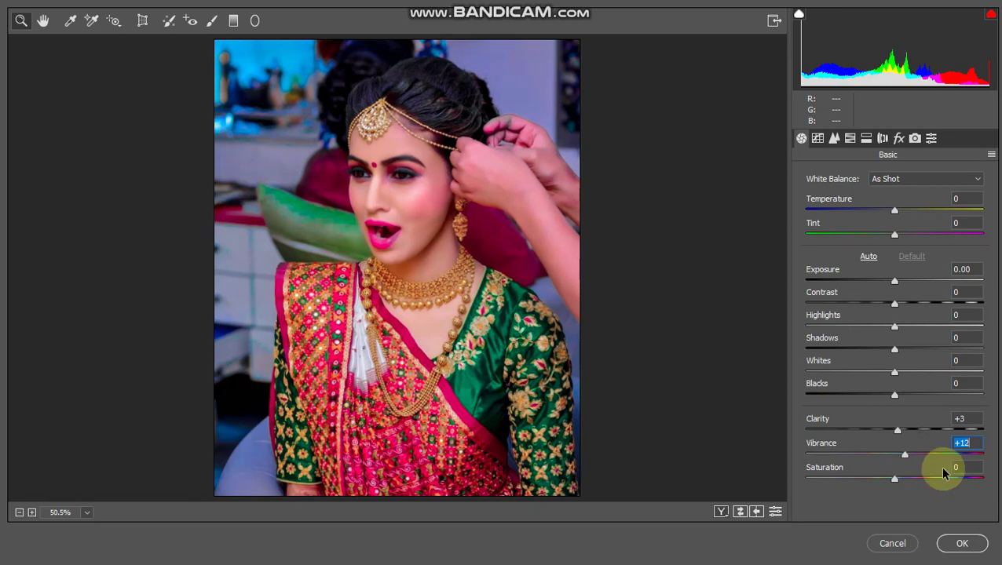
{"action": "mouse_move", "coordinate": [943, 472]}
{"action": "left_mouse_down"}
{"action": "mouse_move", "coordinate": [980, 463]}
{"action": "mouse_move", "coordinate": [927, 471]}
{"action": "left_mouse_up"}
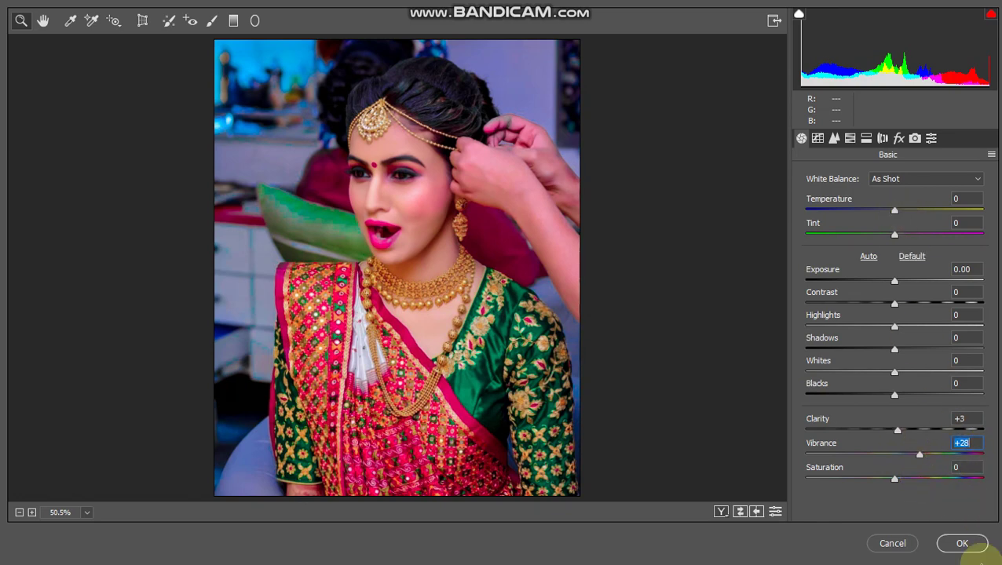
- Apply the Camera Raw adjustments and open the backgrounds folder on New Volume (D:) in File Explorer
{"action": "left_click", "coordinate": [987, 543]}
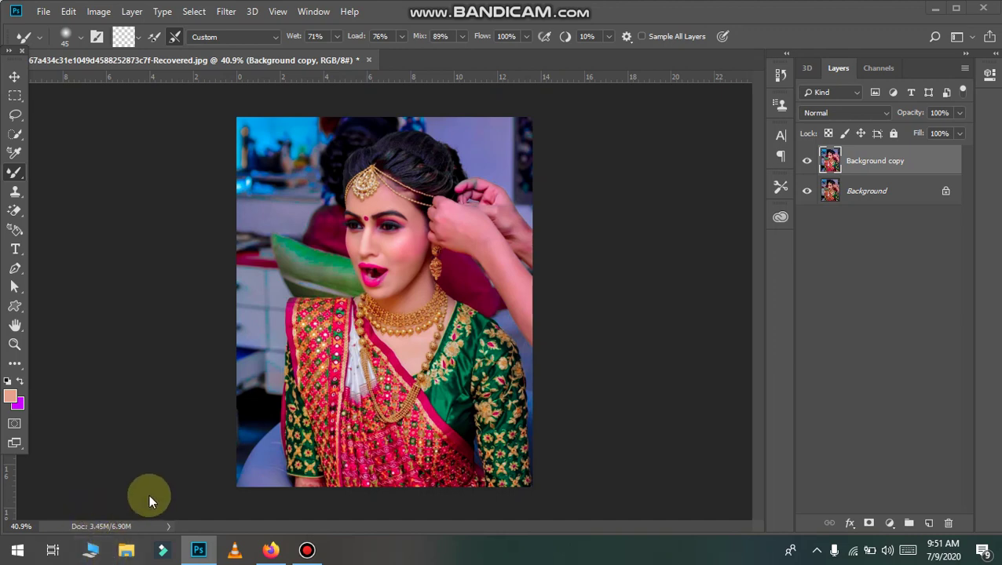
{"action": "left_click", "coordinate": [129, 550]}
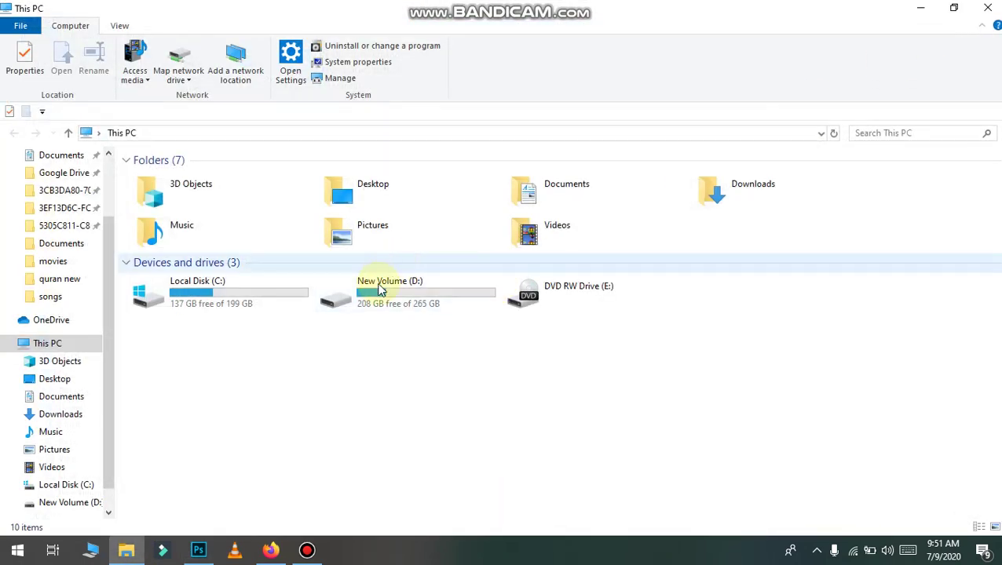
{"action": "double_click", "coordinate": [380, 290]}
{"action": "left_click", "coordinate": [290, 216]}
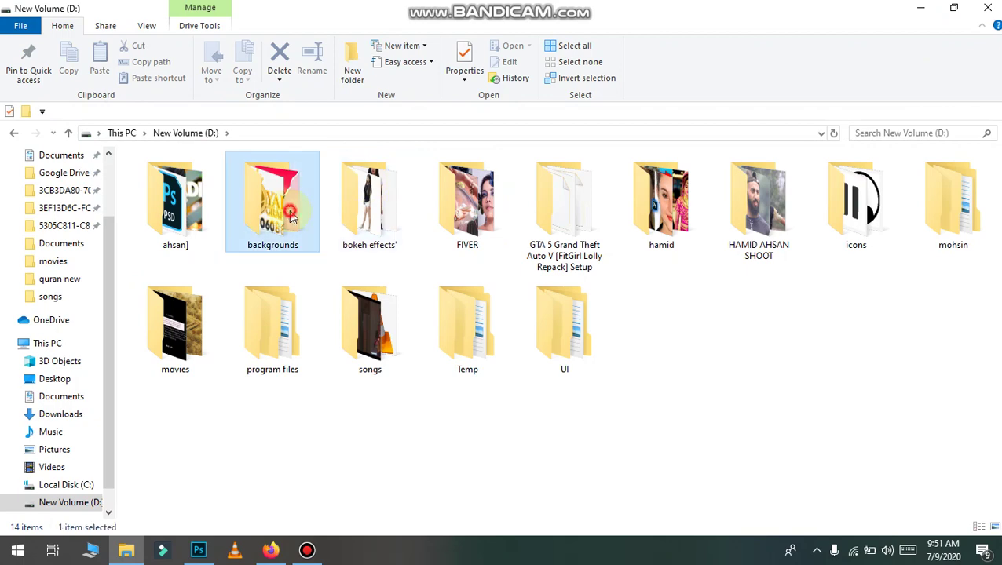
{"action": "double_click", "coordinate": [291, 216]}
- Look through the backgrounds folder and its backgrounds and BAACKGROUNDS subfolders for a suitable overlay image
{"action": "scroll", "coordinate": [552, 342], "scroll_direction": "down", "scroll_amount": 10}
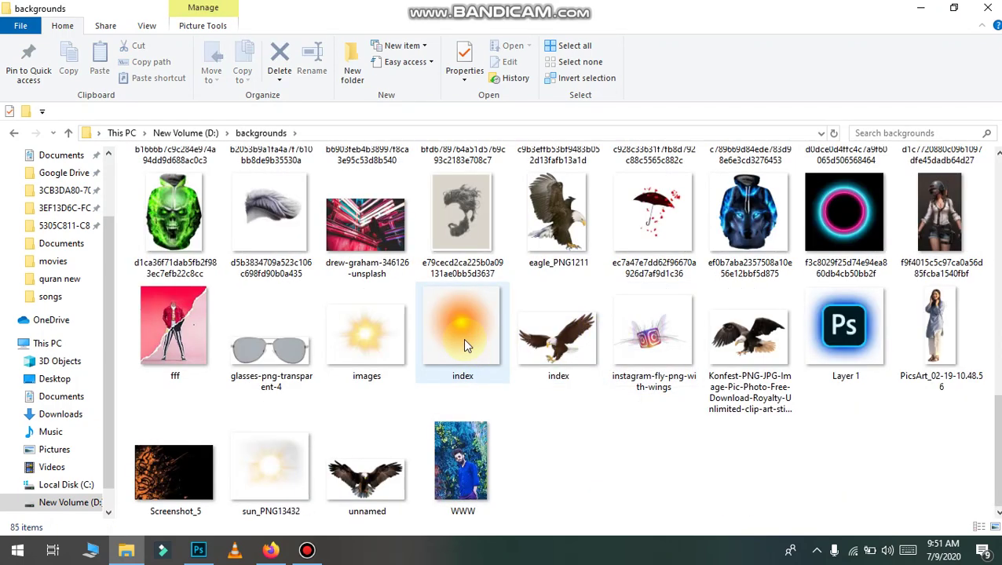
{"action": "scroll", "coordinate": [607, 328], "scroll_direction": "up", "scroll_amount": 3}
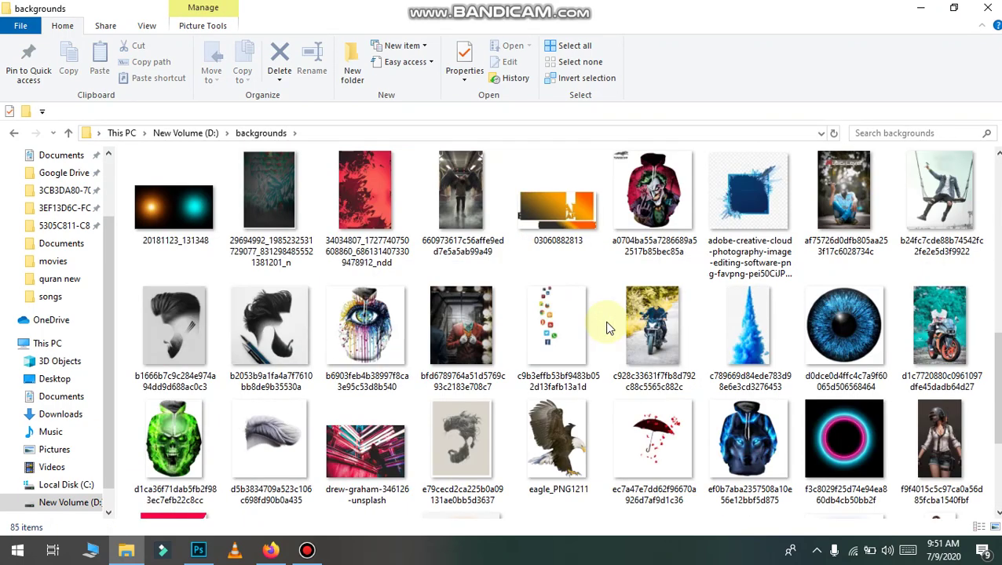
{"action": "scroll", "coordinate": [597, 318], "scroll_direction": "up", "scroll_amount": 10}
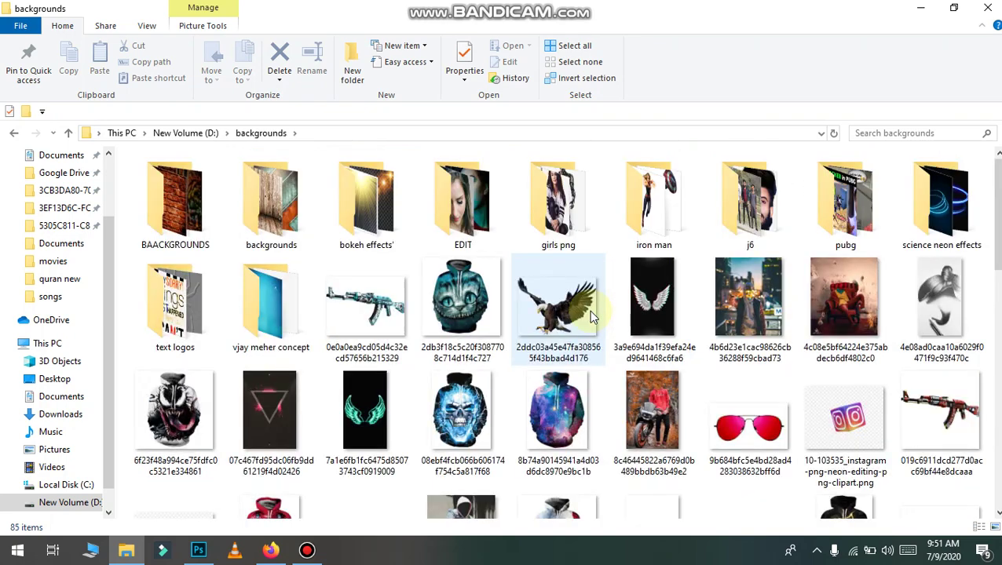
{"action": "scroll", "coordinate": [778, 333], "scroll_direction": "down", "scroll_amount": 5}
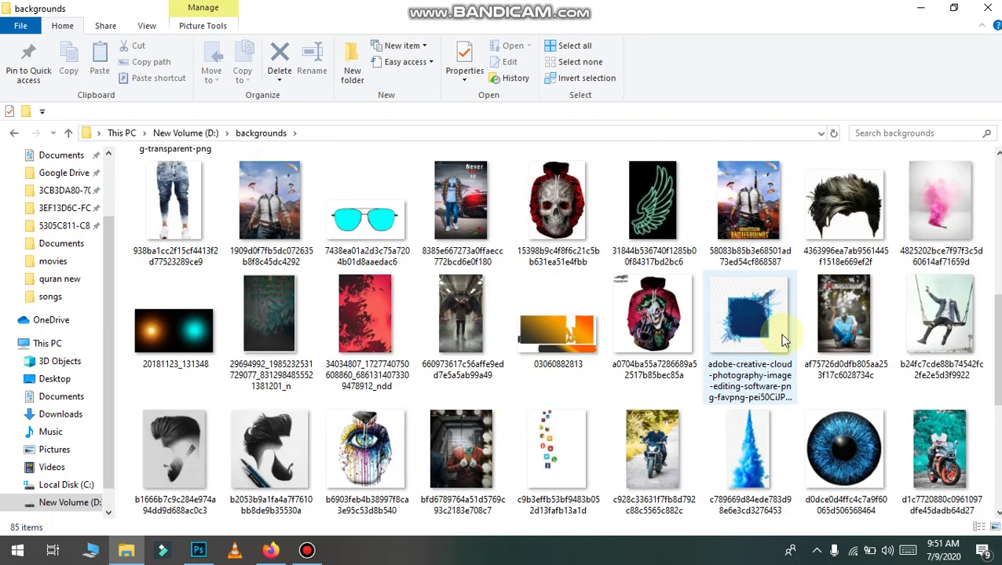
{"action": "scroll", "coordinate": [781, 339], "scroll_direction": "down", "scroll_amount": 5}
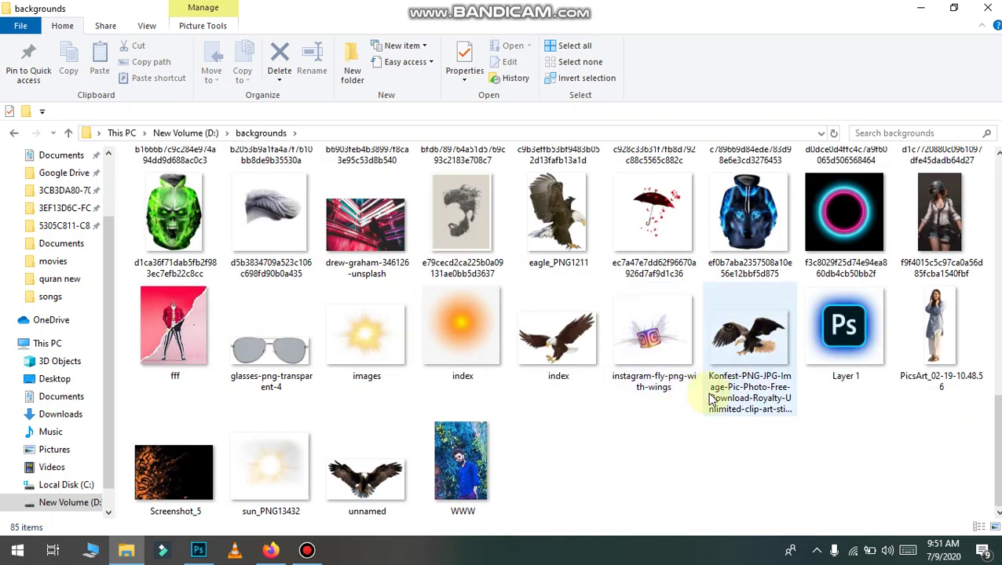
{"action": "scroll", "coordinate": [709, 397], "scroll_direction": "up", "scroll_amount": 4}
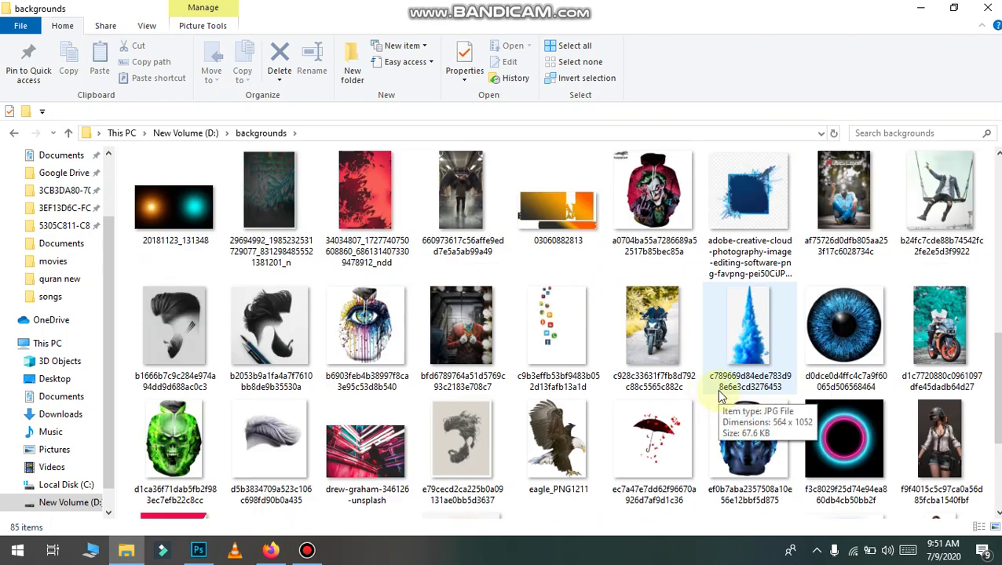
{"action": "scroll", "coordinate": [719, 397], "scroll_direction": "up", "scroll_amount": 6}
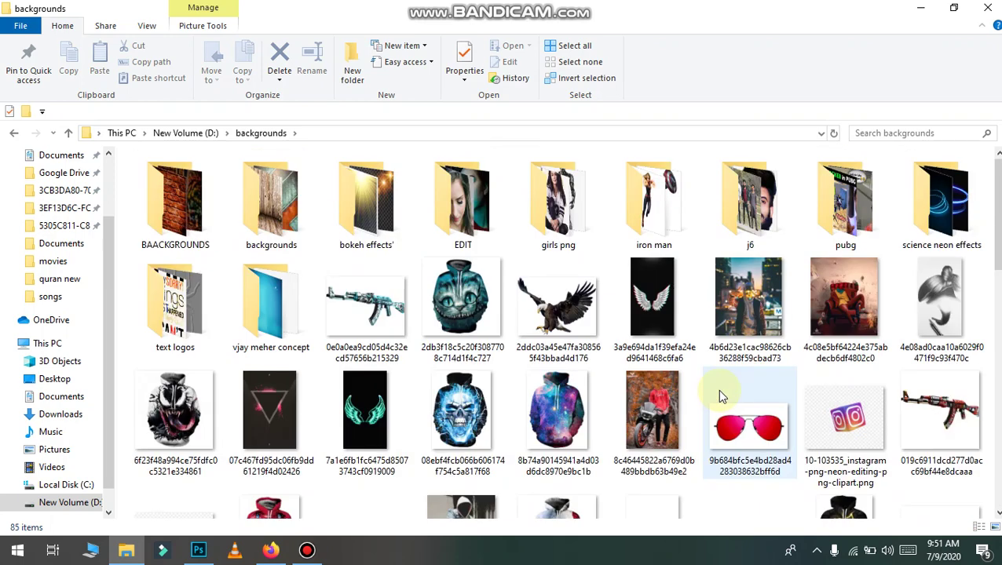
{"action": "double_click", "coordinate": [366, 200]}
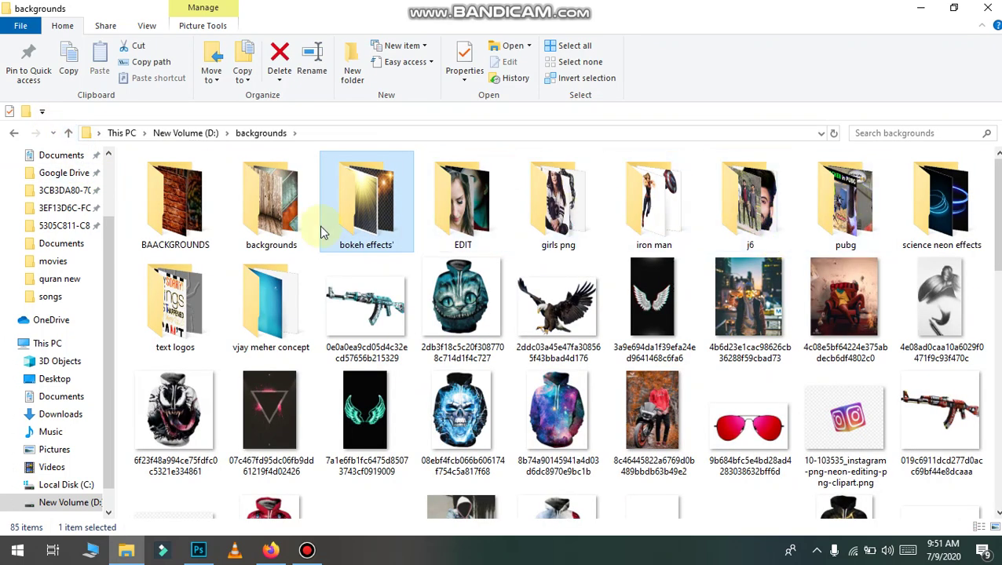
{"action": "double_click", "coordinate": [238, 228]}
{"action": "scroll", "coordinate": [167, 210], "scroll_direction": "down", "scroll_amount": 5}
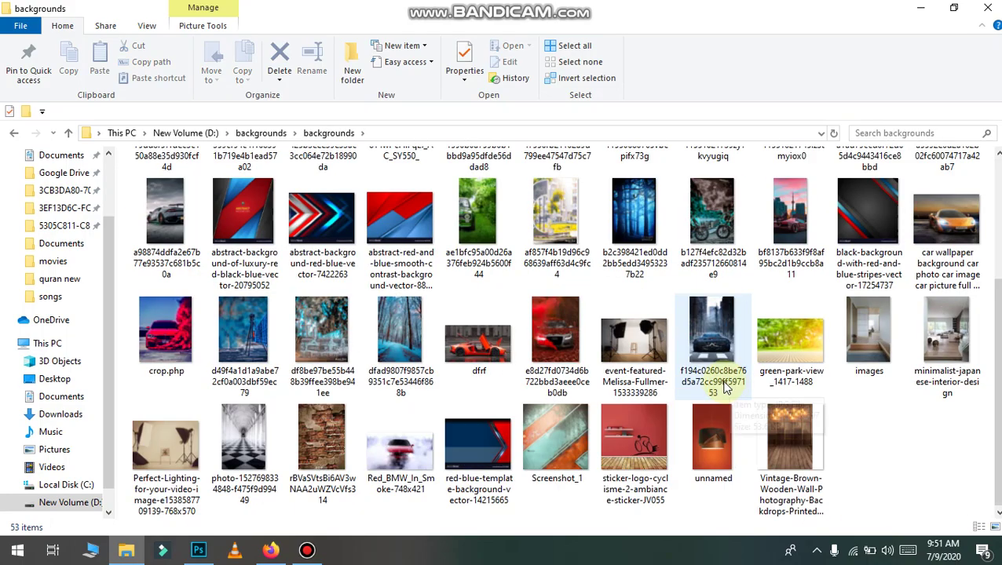
{"action": "left_click", "coordinate": [13, 134]}
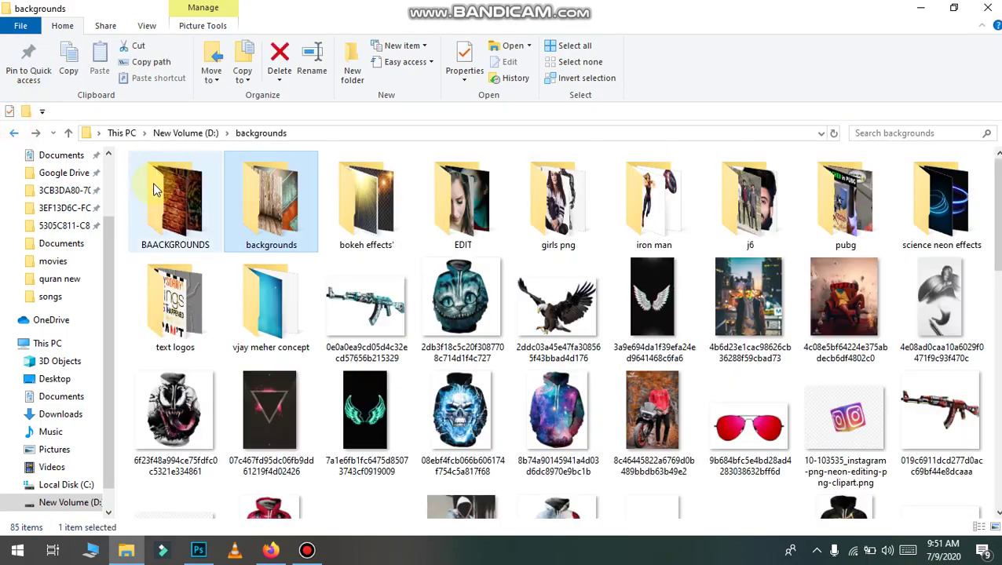
{"action": "double_click", "coordinate": [154, 182]}
{"action": "scroll", "coordinate": [219, 188], "scroll_direction": "down", "scroll_amount": 5}
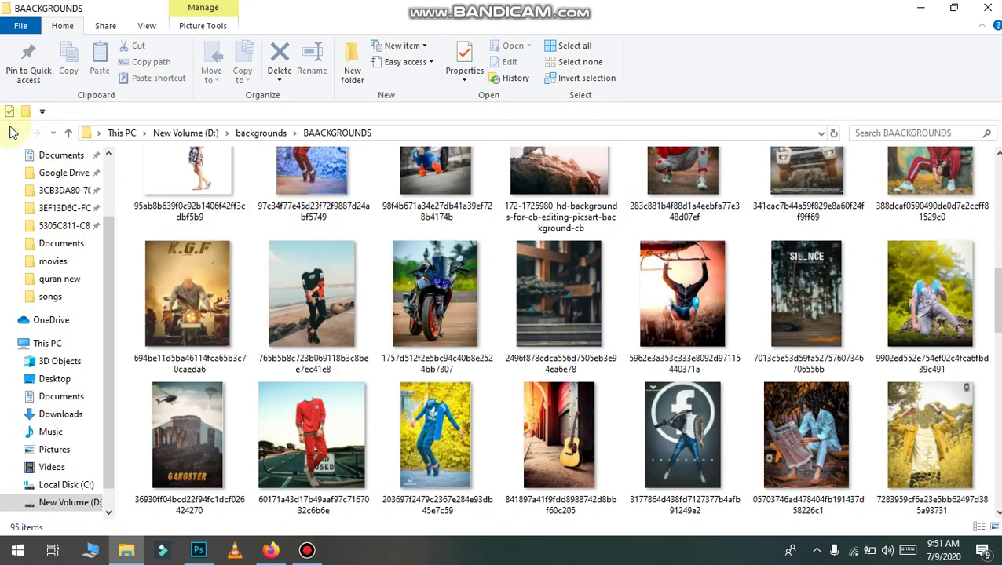
{"action": "left_click", "coordinate": [13, 134]}
- Look through the editing data folder on the desktop for a suitable overlay image
{"action": "left_click", "coordinate": [919, 8]}
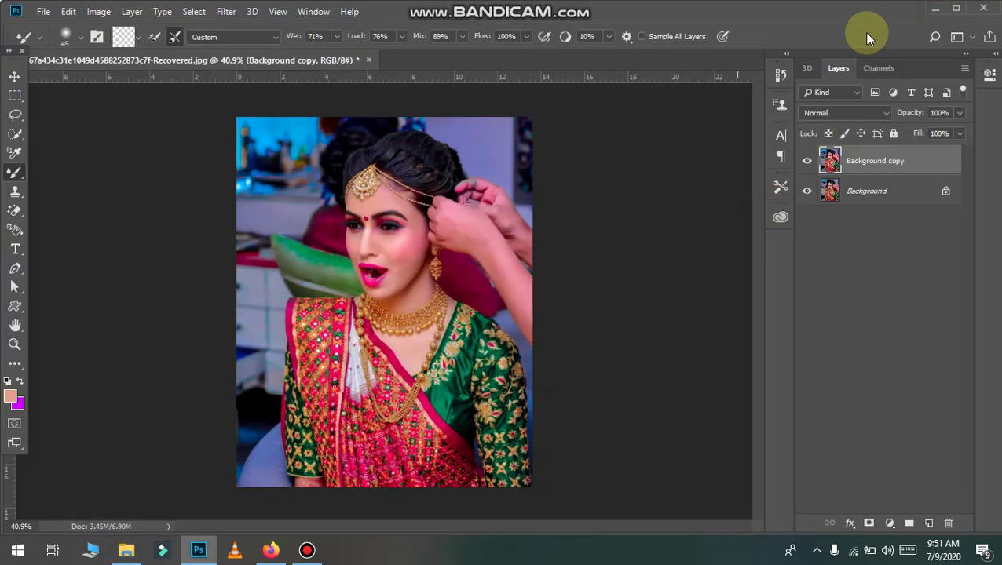
{"action": "left_click", "coordinate": [938, 8]}
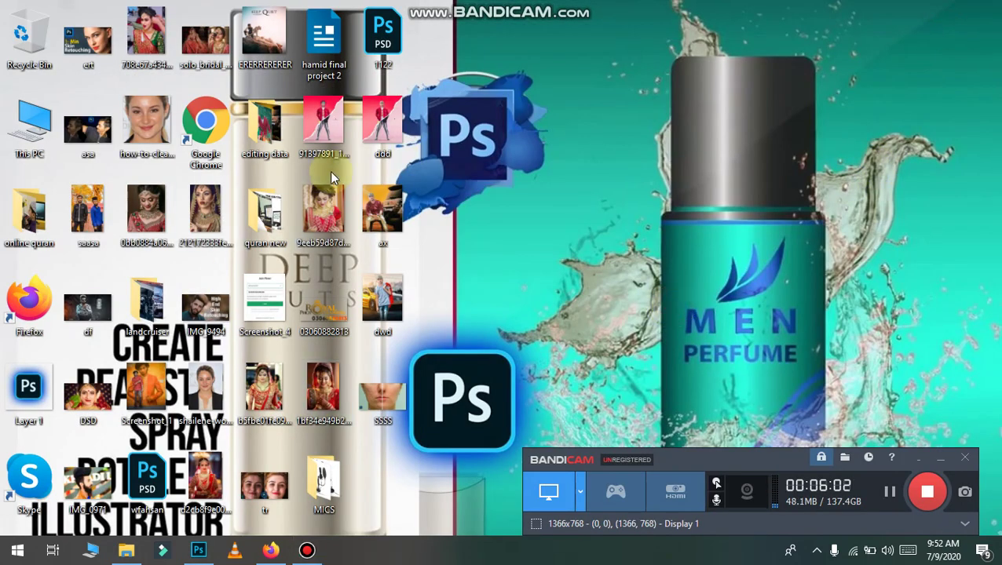
{"action": "double_click", "coordinate": [281, 157]}
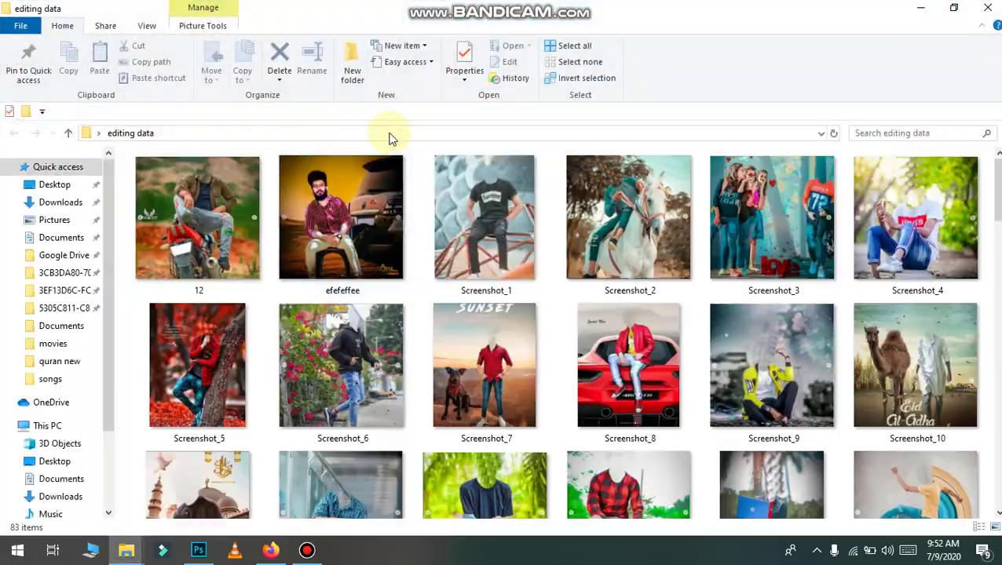
{"action": "scroll", "coordinate": [582, 376], "scroll_direction": "down", "scroll_amount": 9}
{"action": "scroll", "coordinate": [594, 377], "scroll_direction": "down", "scroll_amount": 3}
{"action": "left_click", "coordinate": [127, 550]}
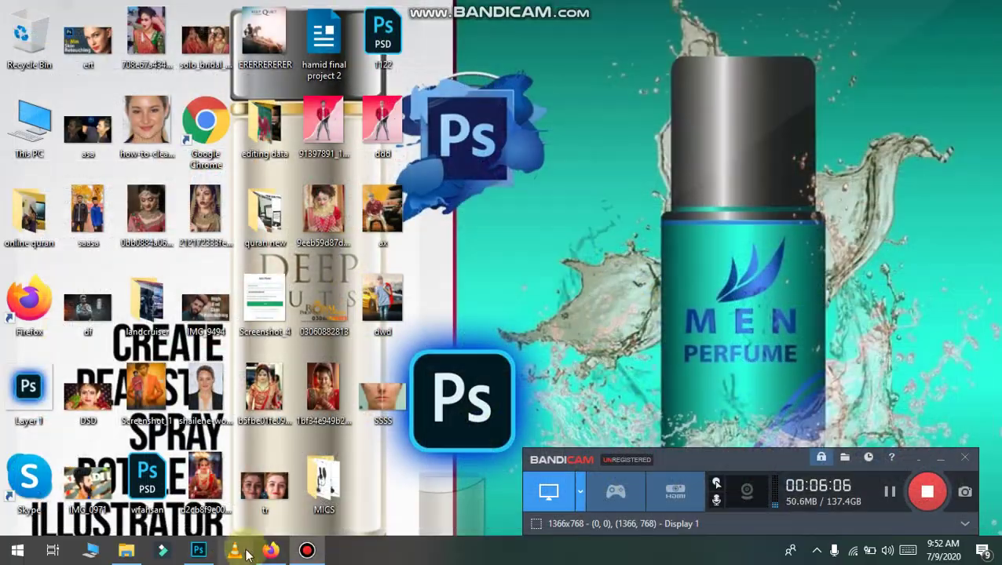
{"action": "left_click", "coordinate": [270, 550]}
{"action": "left_click", "coordinate": [270, 551]}
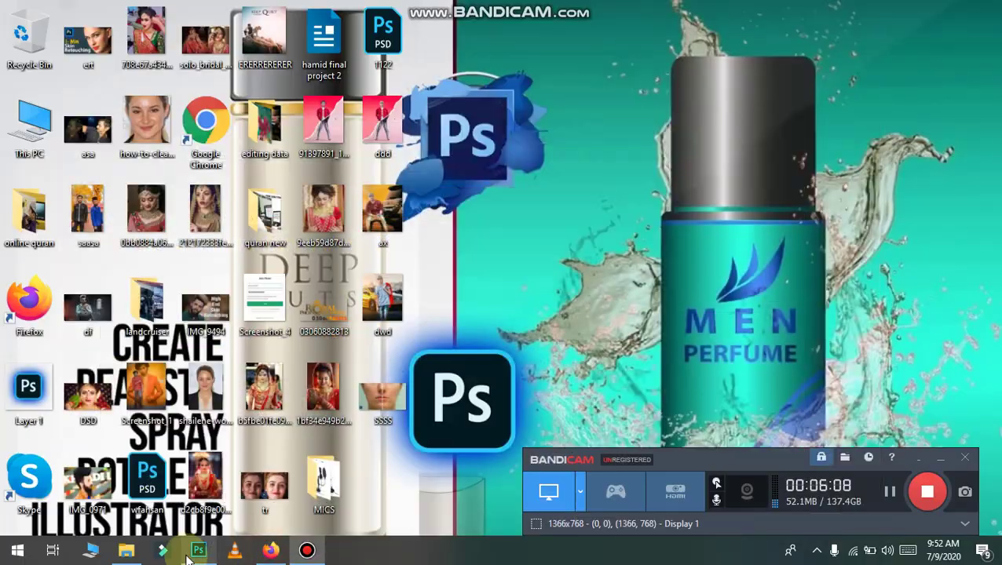
- Place the Screenshot_5 image from the backgrounds folder on drive D into the bridal portrait in Photoshop
{"action": "left_click", "coordinate": [126, 550]}
{"action": "scroll", "coordinate": [438, 419], "scroll_direction": "down", "scroll_amount": 5}
{"action": "scroll", "coordinate": [439, 420], "scroll_direction": "down", "scroll_amount": 5}
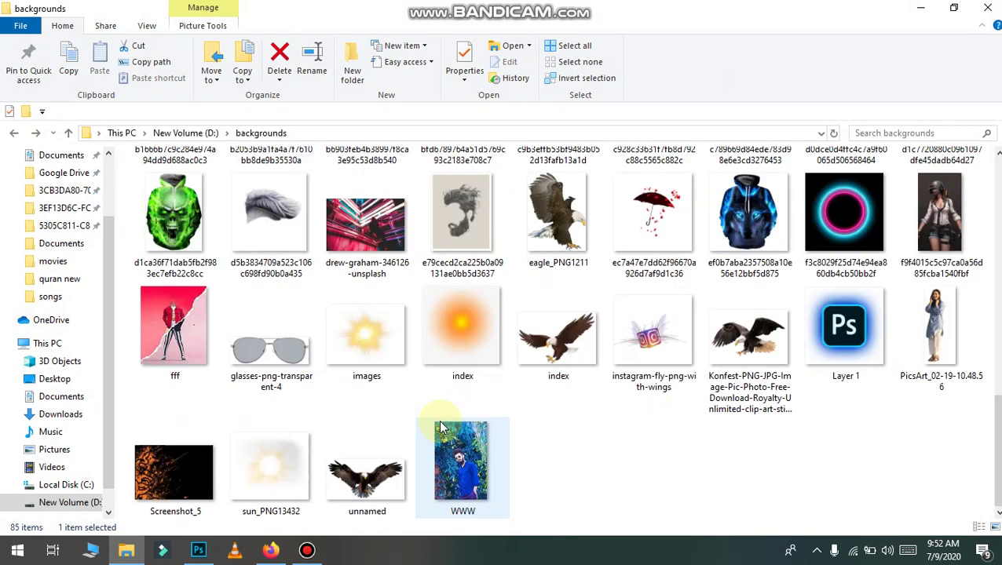
{"action": "scroll", "coordinate": [439, 420], "scroll_direction": "up", "scroll_amount": 5}
{"action": "scroll", "coordinate": [438, 420], "scroll_direction": "up", "scroll_amount": 3}
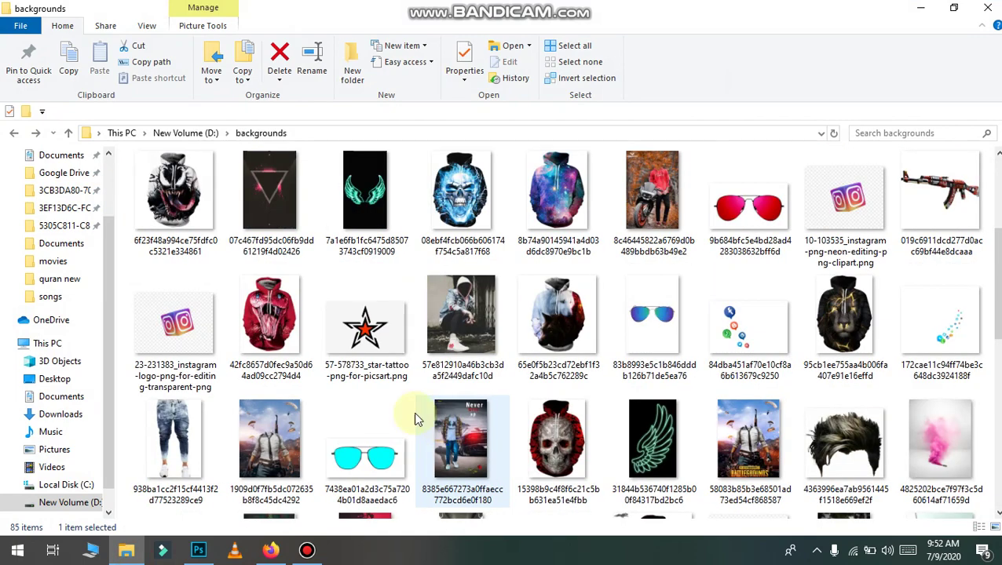
{"action": "scroll", "coordinate": [414, 416], "scroll_direction": "up", "scroll_amount": 3}
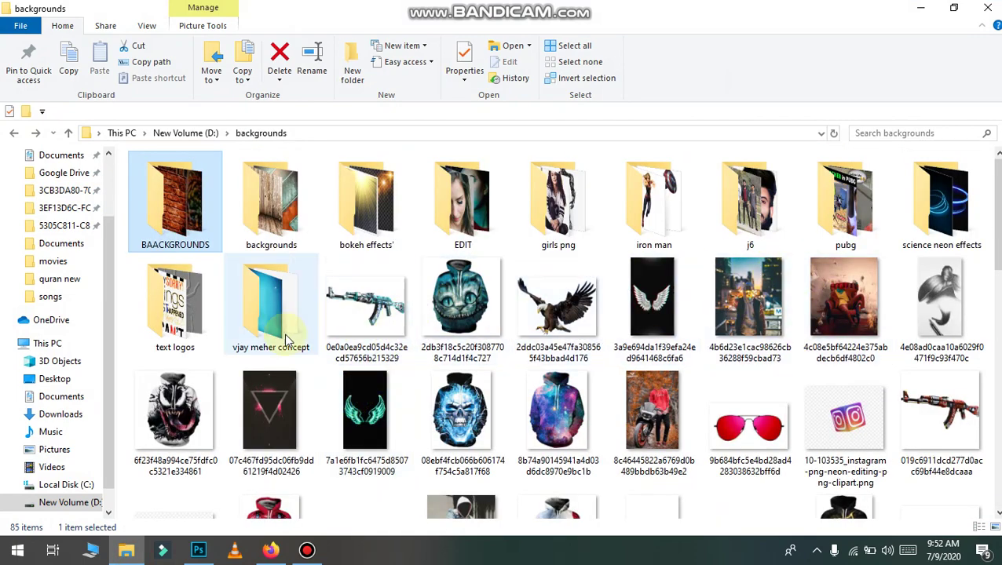
{"action": "scroll", "coordinate": [746, 406], "scroll_direction": "down", "scroll_amount": 3}
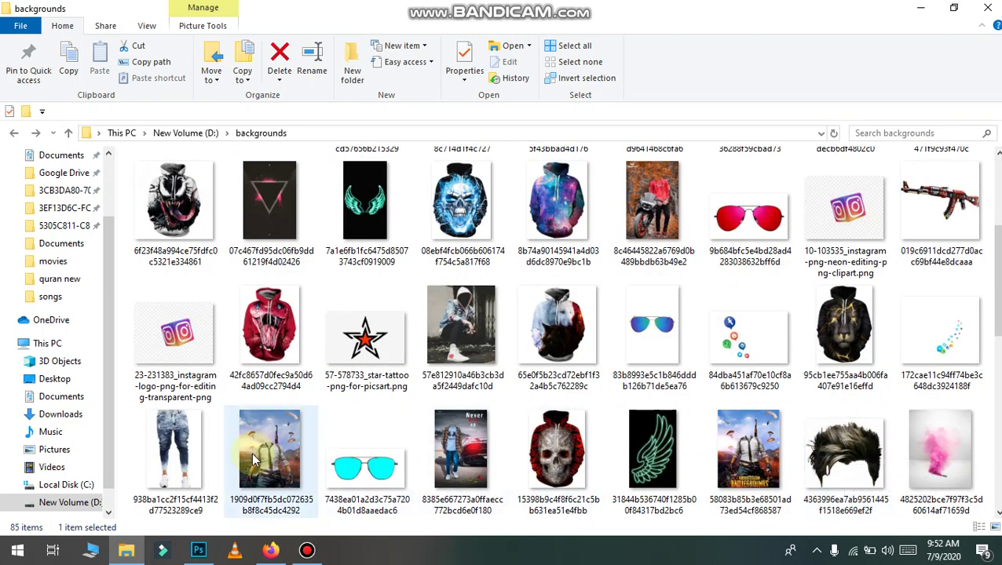
{"action": "scroll", "coordinate": [252, 452], "scroll_direction": "down", "scroll_amount": 5}
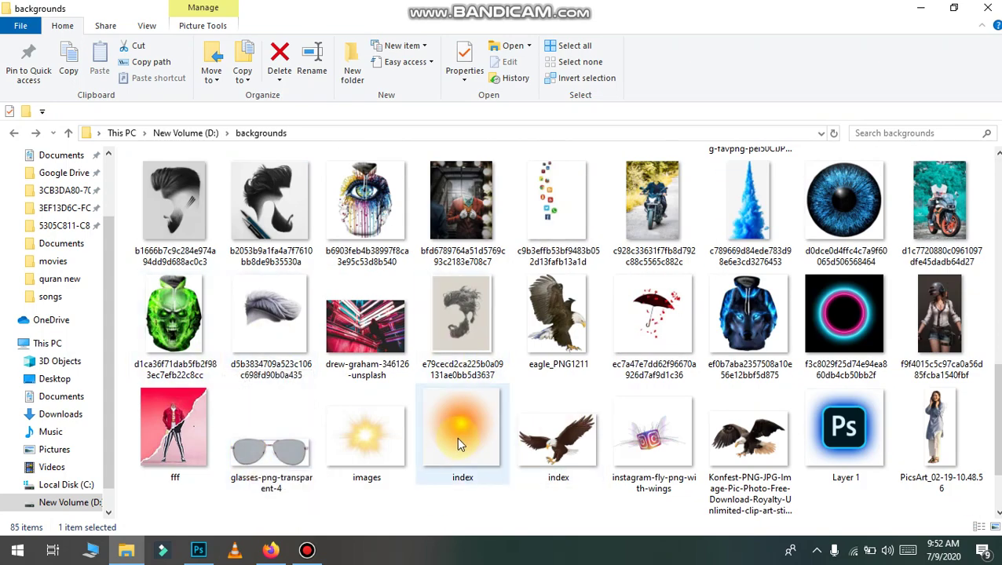
{"action": "scroll", "coordinate": [460, 444], "scroll_direction": "down", "scroll_amount": 2}
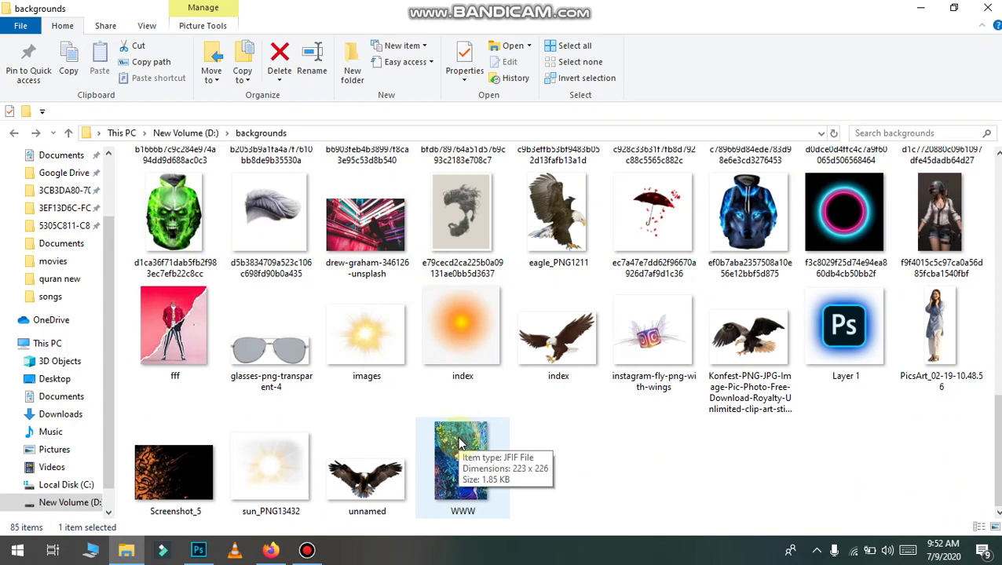
{"action": "left_click", "coordinate": [171, 476]}
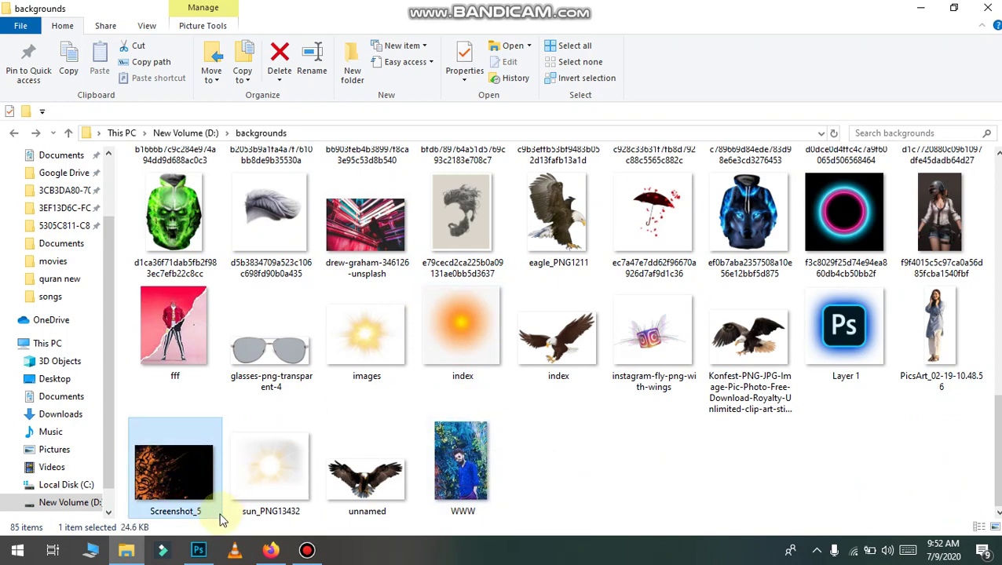
{"action": "left_click_drag", "start_coordinate": [220, 518], "coordinate": [272, 385]}
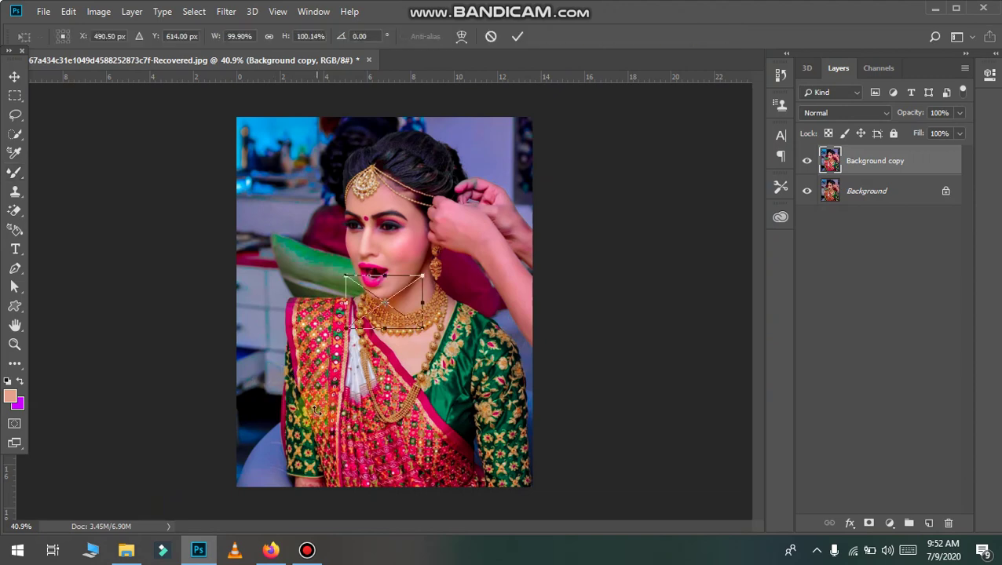
- Enlarge the placed Screenshot_5 image to span the portrait's width below the forehead and set its blend mode to Lighten
{"action": "left_click_drag", "start_coordinate": [421, 336], "coordinate": [570, 463]}
{"action": "left_click_drag", "start_coordinate": [448, 359], "coordinate": [500, 414]}
{"action": "key", "text": "Return"}
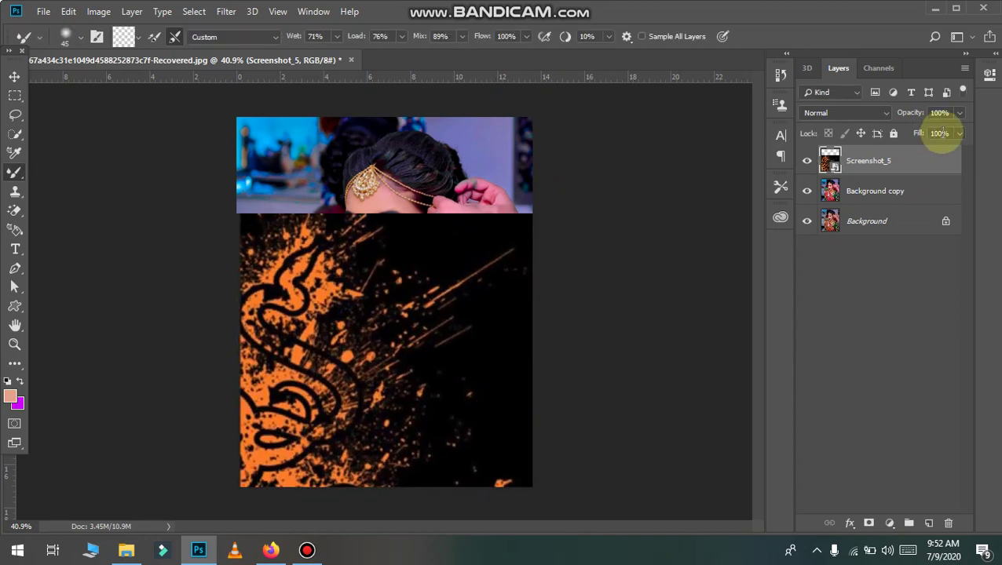
{"action": "left_click", "coordinate": [859, 118]}
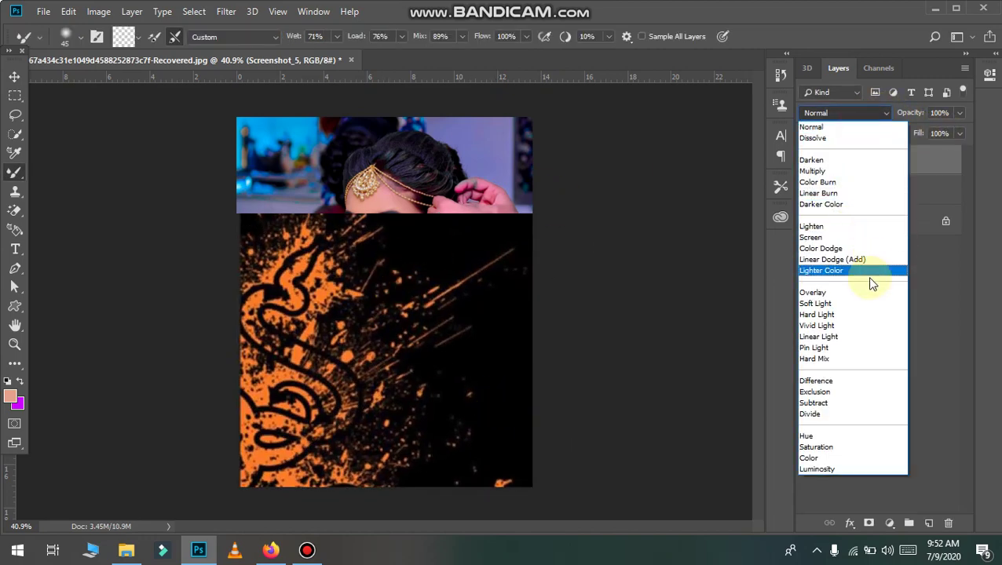
{"action": "left_click", "coordinate": [867, 226]}
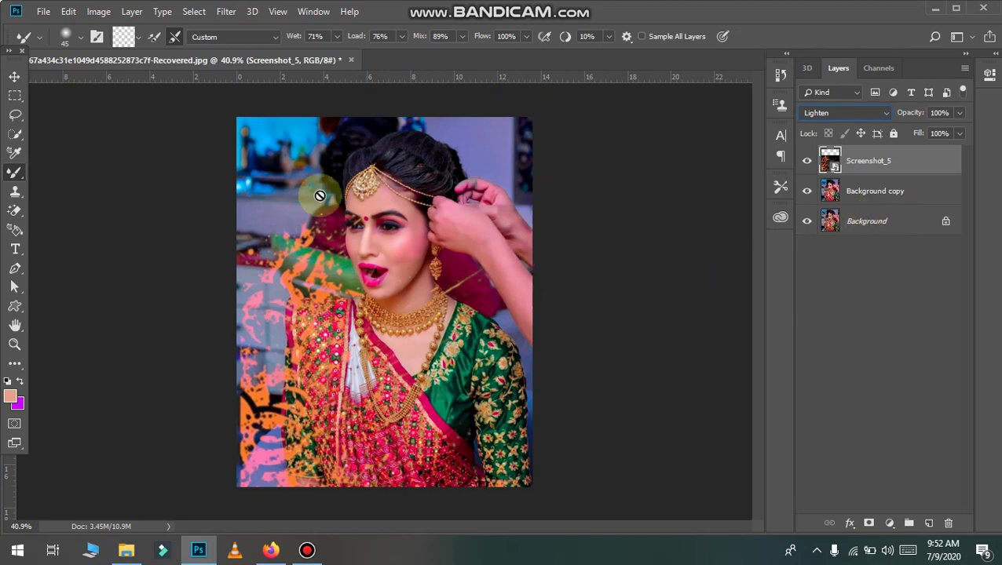
- Apply a Gaussian Blur with a radius of 40.1 pixels to the Screenshot_5 layer
{"action": "left_click", "coordinate": [230, 12]}
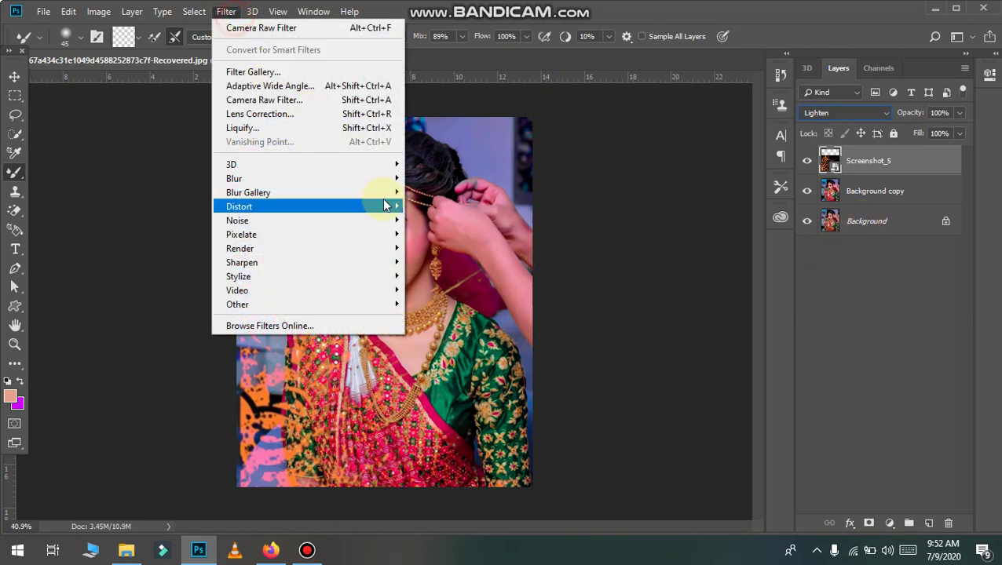
{"action": "mouse_move", "coordinate": [376, 179]}
{"action": "left_click", "coordinate": [435, 235]}
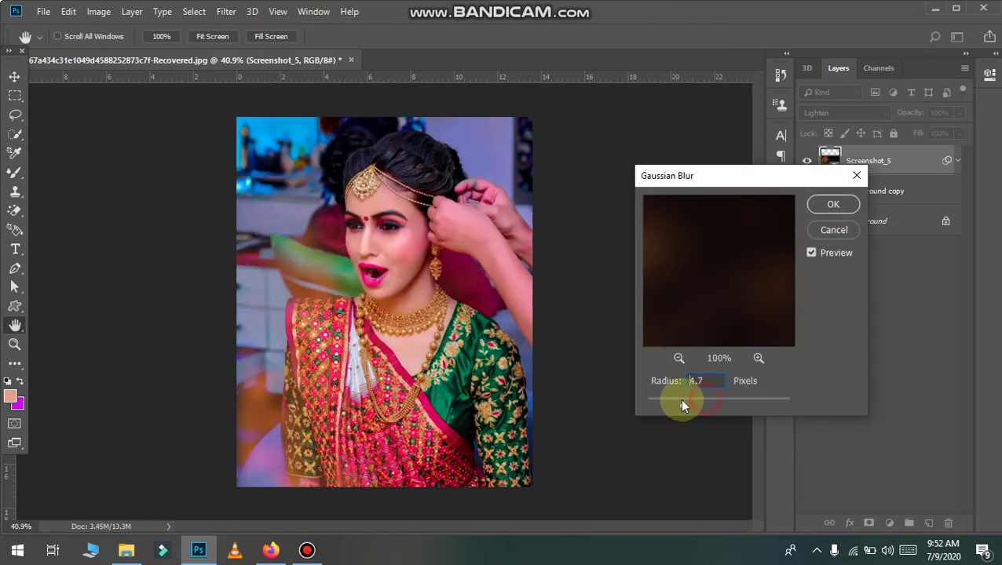
{"action": "left_click_drag", "start_coordinate": [682, 399], "coordinate": [720, 397]}
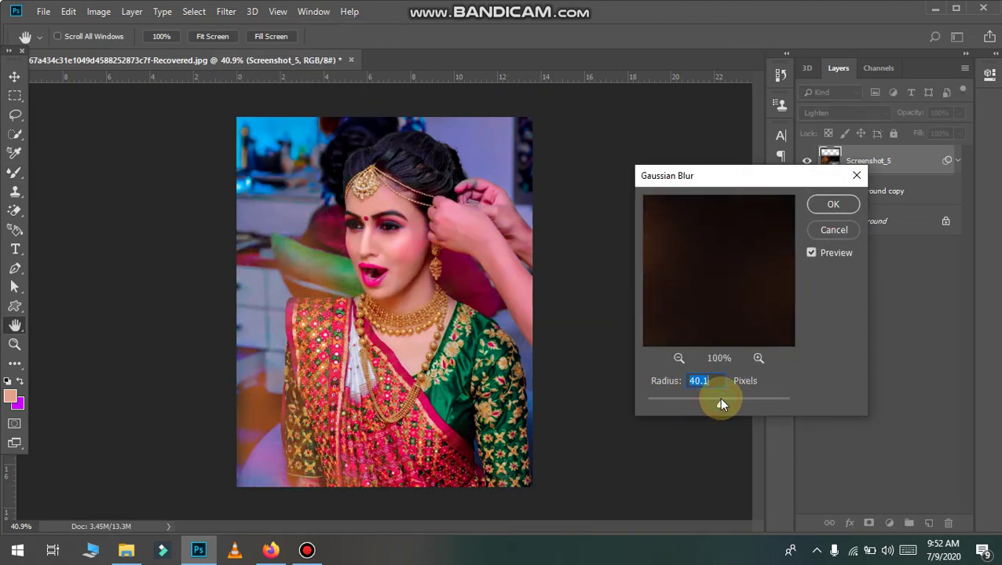
{"action": "left_click", "coordinate": [833, 204]}
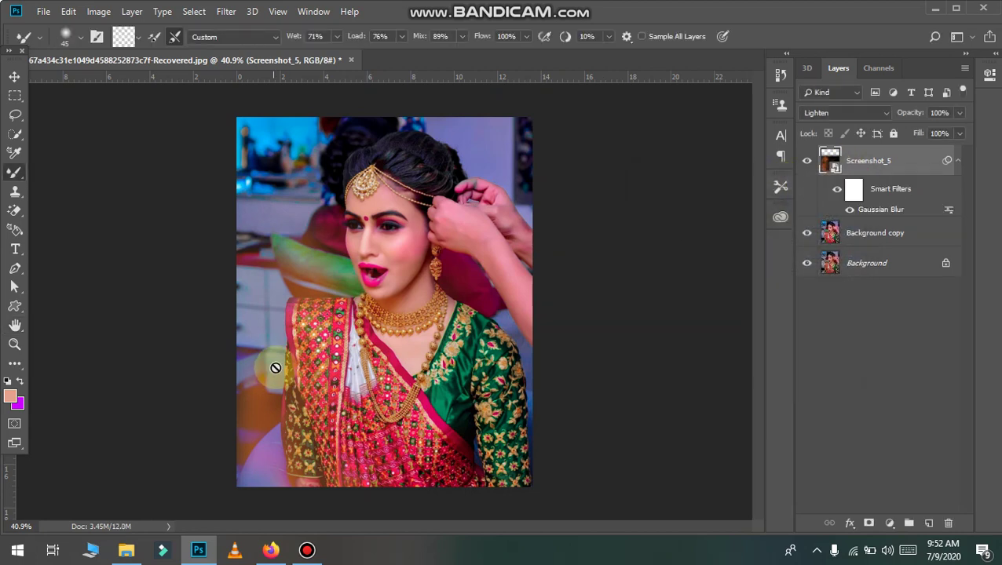
- Shift the blurred Screenshot_5 glow layer sideways across the lower part of the bridal portrait
{"action": "key", "text": "v"}
{"action": "mouse_move", "coordinate": [284, 363]}
{"action": "left_mouse_down"}
{"action": "mouse_move", "coordinate": [273, 364]}
{"action": "mouse_move", "coordinate": [255, 400]}
{"action": "mouse_move", "coordinate": [514, 358]}
{"action": "left_mouse_up"}
{"action": "key", "text": "ctrl+minus"}
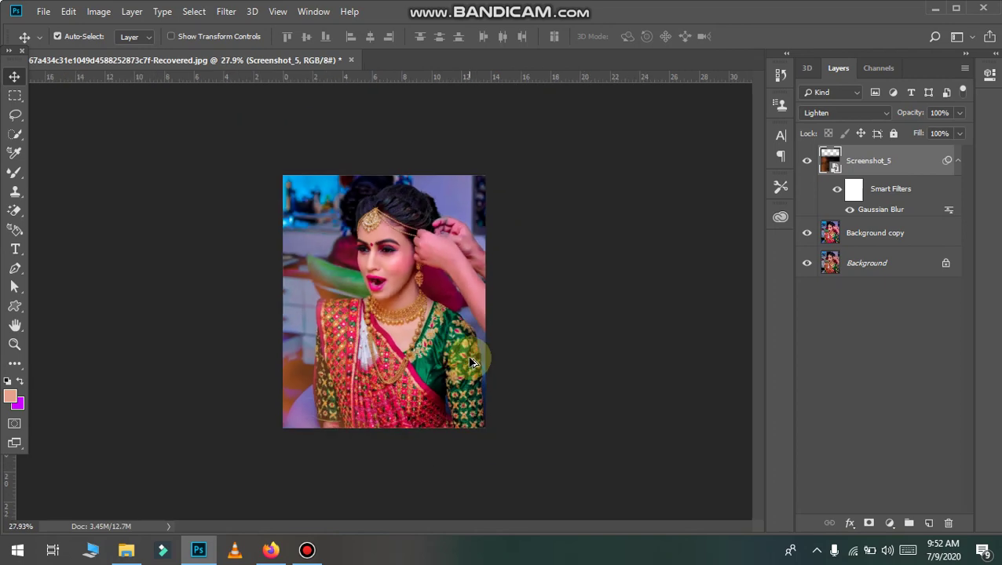
{"action": "key", "text": "ctrl+plus"}
{"action": "left_click", "coordinate": [215, 553]}
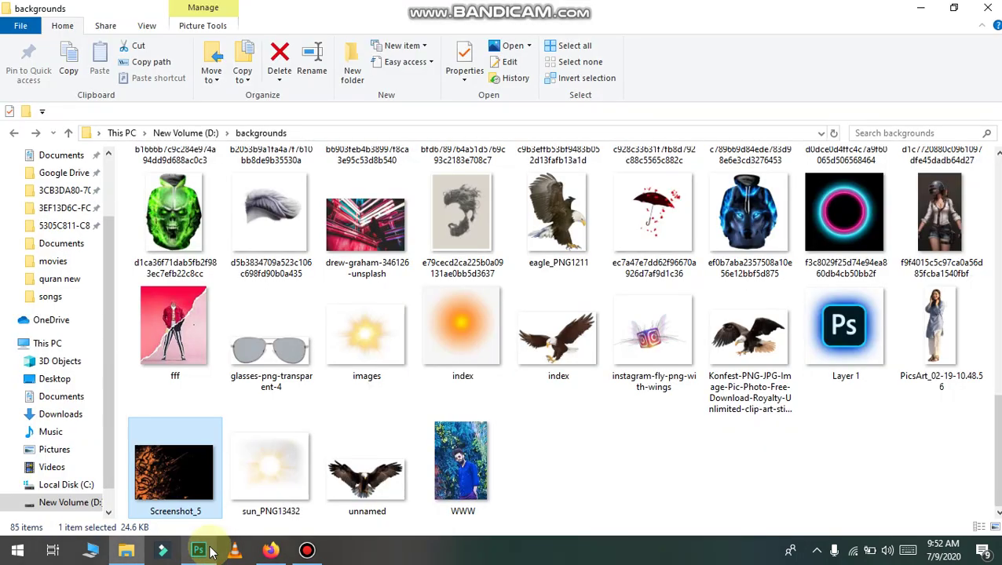
{"action": "left_click", "coordinate": [215, 553]}
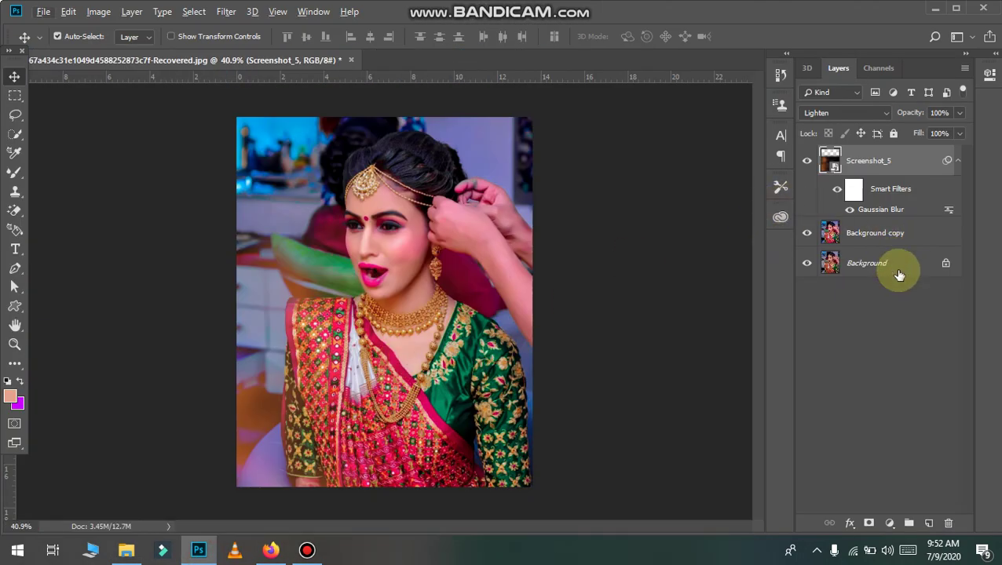
- Merge the Screenshot_5, Background copy and Background layers into a single layer
{"action": "left_click", "coordinate": [901, 264]}
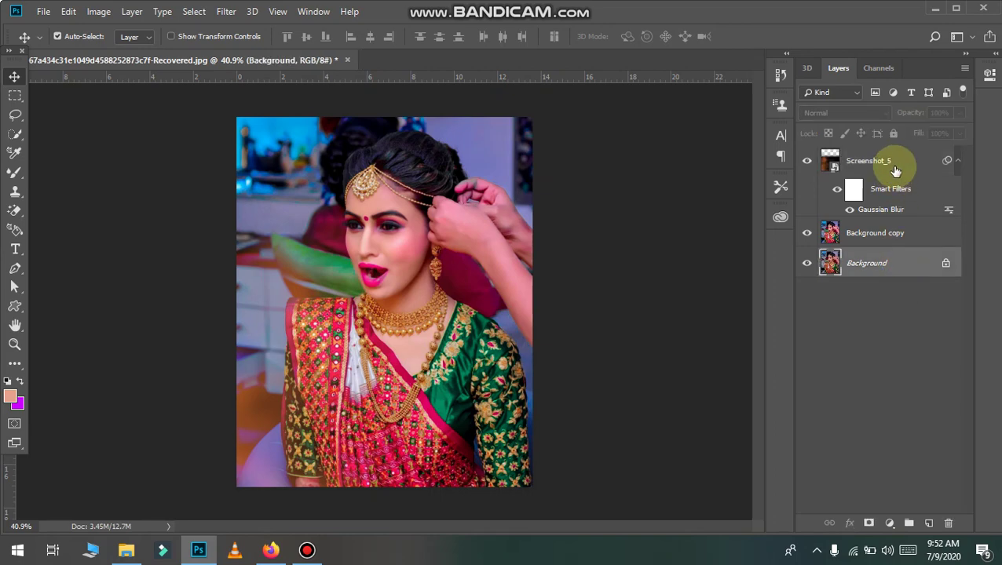
{"action": "left_click", "coordinate": [895, 162], "text": "shift"}
{"action": "right_click", "coordinate": [898, 233]}
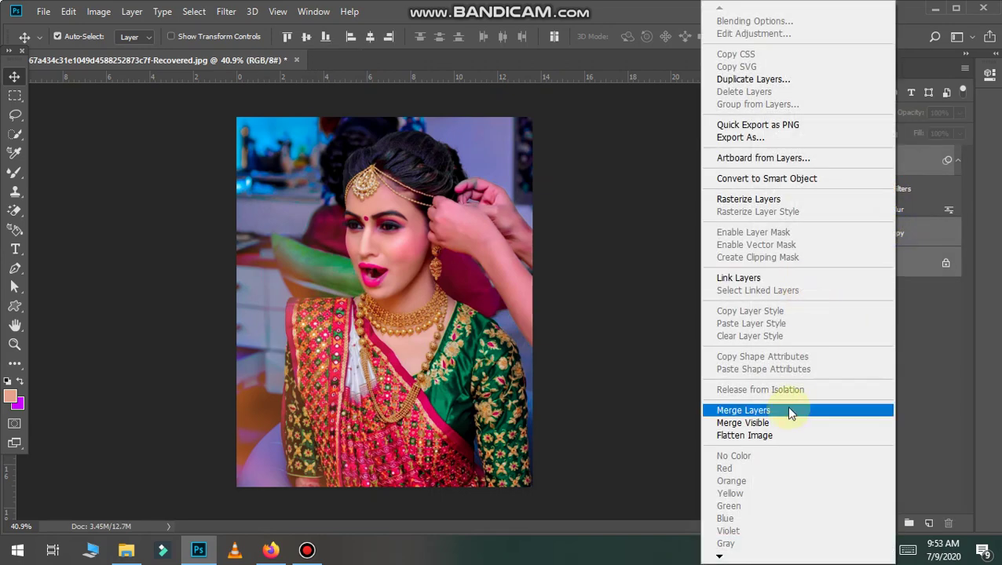
{"action": "left_click", "coordinate": [787, 411]}
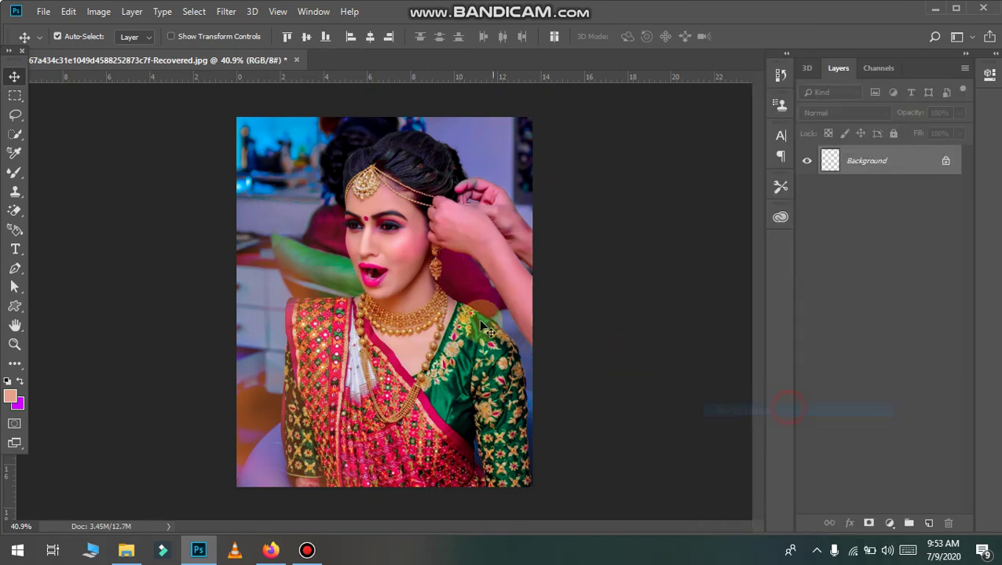
- Add a Color Balance adjustment with Midtones set to Cyan-Red +5, Magenta-Green -13 and Yellow-Blue -22
{"action": "left_click", "coordinate": [890, 525]}
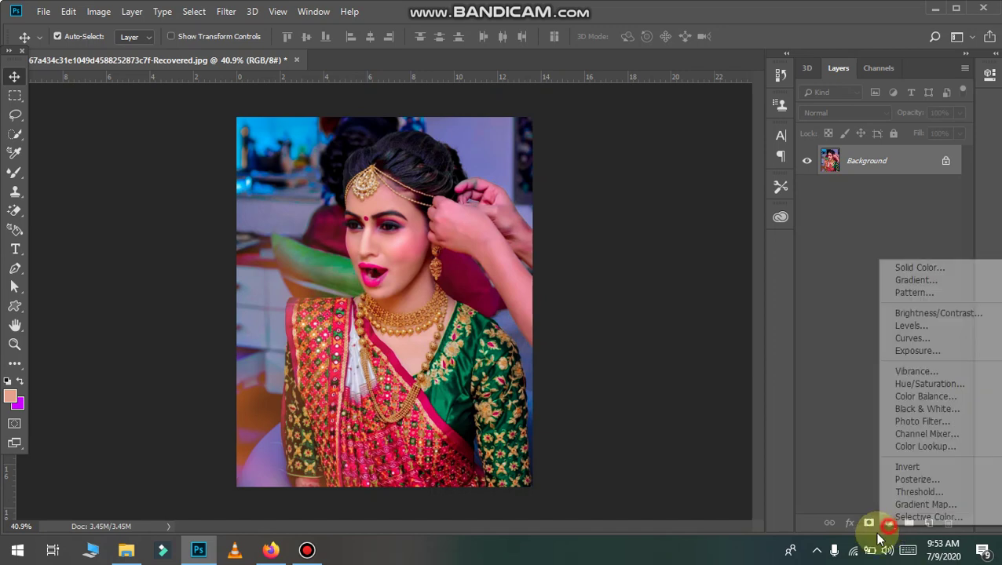
{"action": "left_click", "coordinate": [935, 396]}
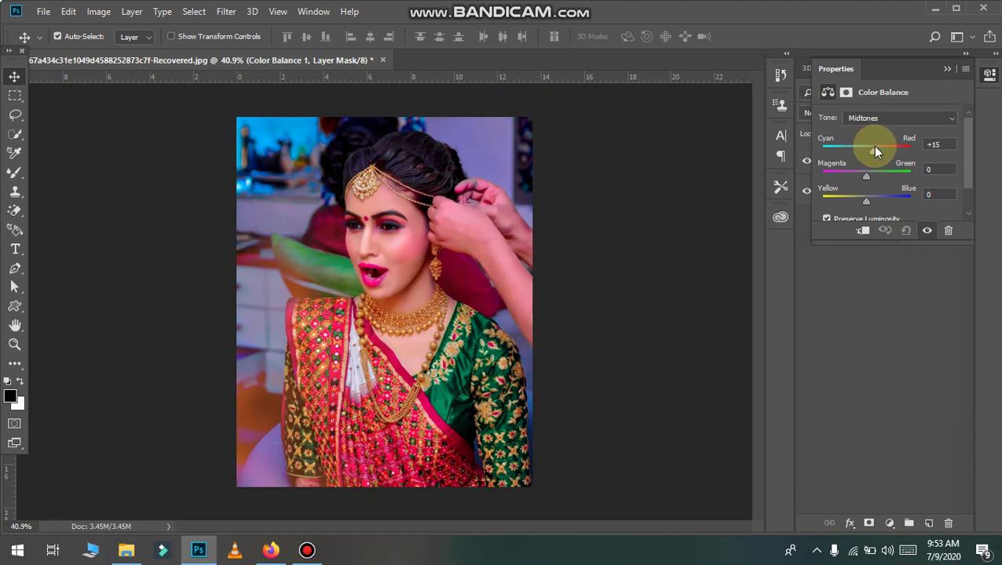
{"action": "left_click_drag", "start_coordinate": [873, 145], "coordinate": [861, 181]}
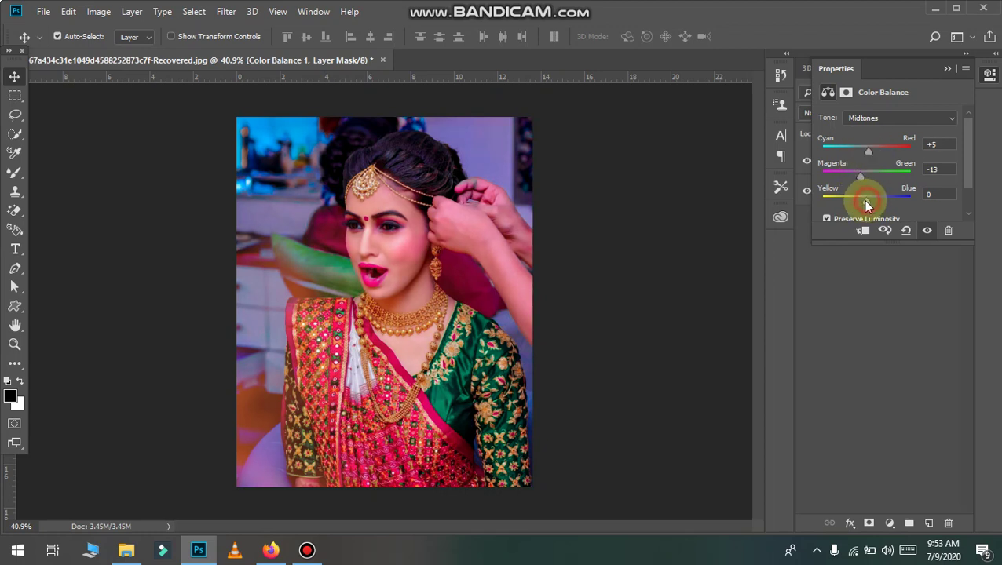
{"action": "mouse_move", "coordinate": [867, 205]}
{"action": "left_mouse_down"}
{"action": "mouse_move", "coordinate": [834, 204]}
{"action": "mouse_move", "coordinate": [893, 201]}
{"action": "mouse_move", "coordinate": [858, 206]}
{"action": "left_mouse_up"}
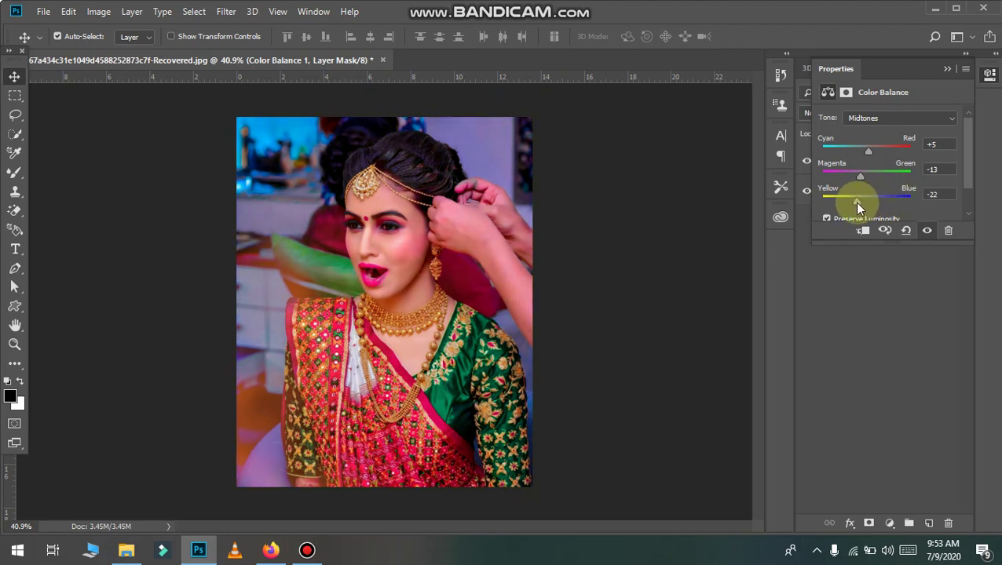
{"action": "left_click", "coordinate": [947, 71]}
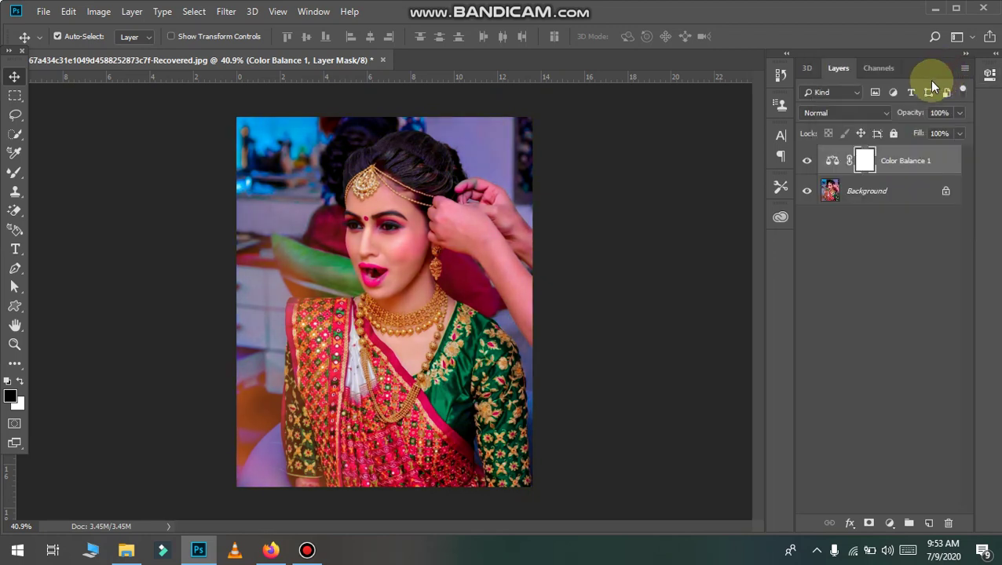
- Start the Camera Raw Filter on the Background layer and raise the HSL saturation of Yellows to +100
{"action": "left_click", "coordinate": [879, 199]}
{"action": "left_click", "coordinate": [226, 11]}
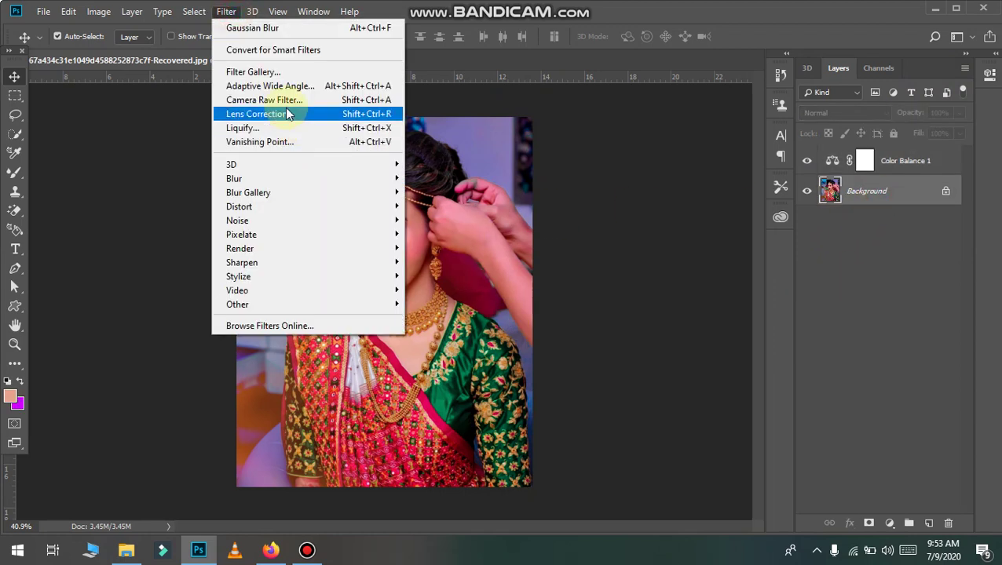
{"action": "left_click", "coordinate": [289, 100]}
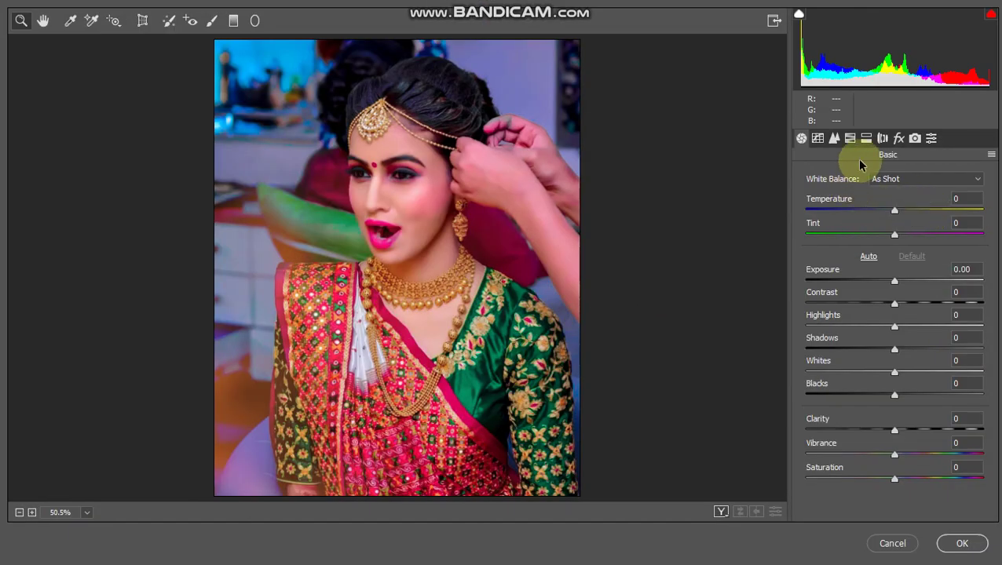
{"action": "left_click", "coordinate": [850, 138]}
{"action": "left_click", "coordinate": [859, 202]}
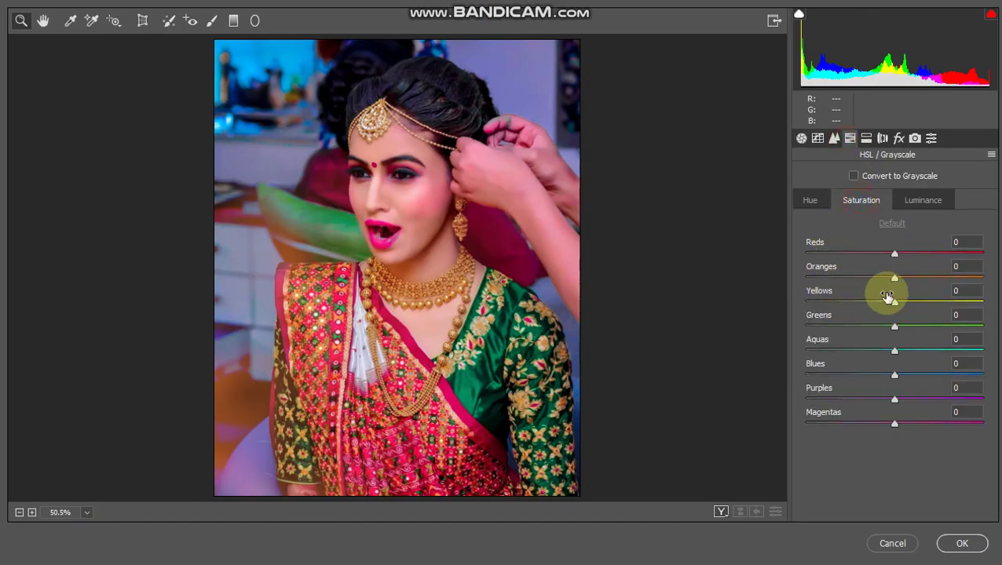
{"action": "left_click_drag", "start_coordinate": [895, 305], "coordinate": [983, 303]}
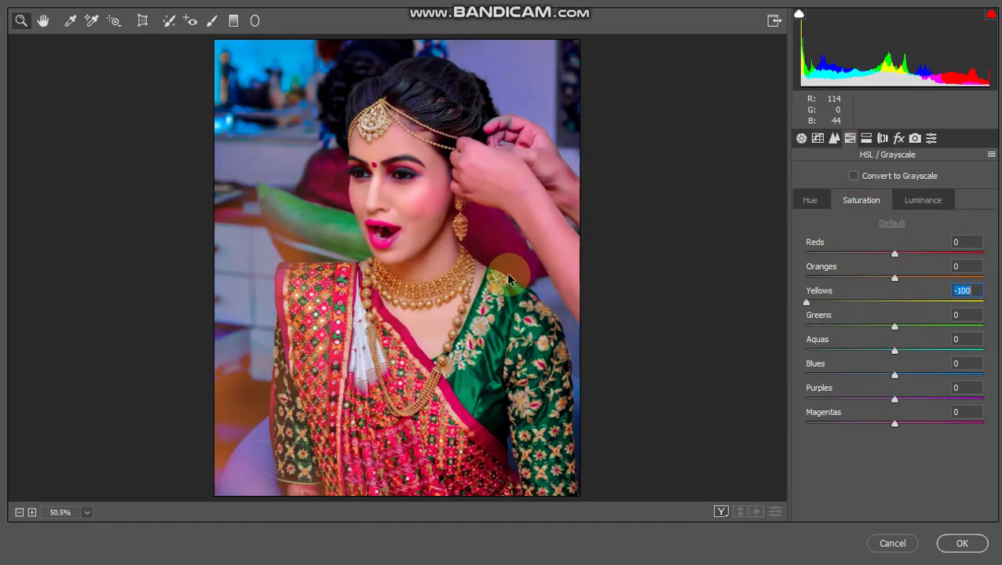
- Set the hue of Yellows to +100 and apply the Camera Raw Filter
{"action": "left_click", "coordinate": [811, 200]}
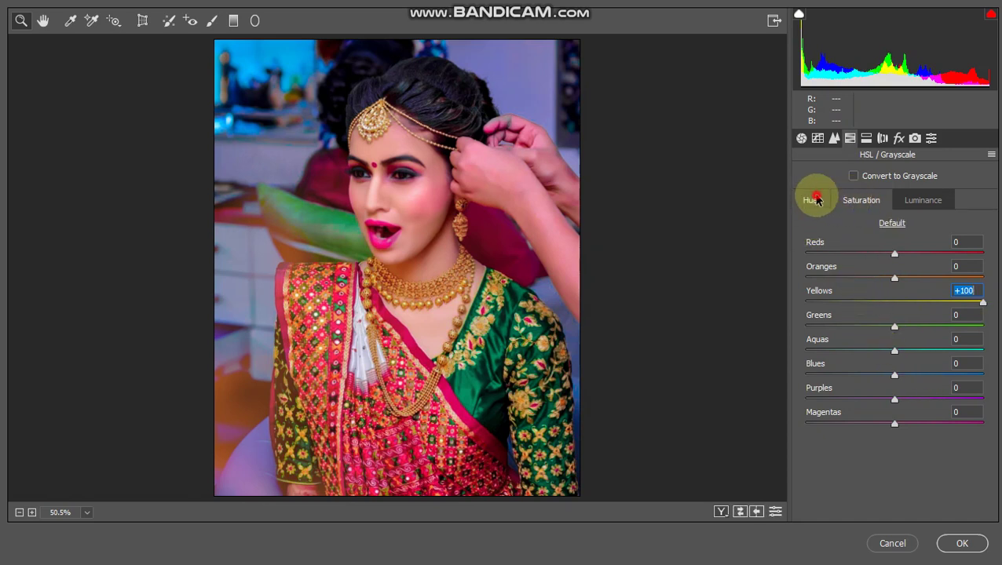
{"action": "left_click", "coordinate": [895, 302]}
{"action": "left_click_drag", "start_coordinate": [896, 303], "coordinate": [983, 303]}
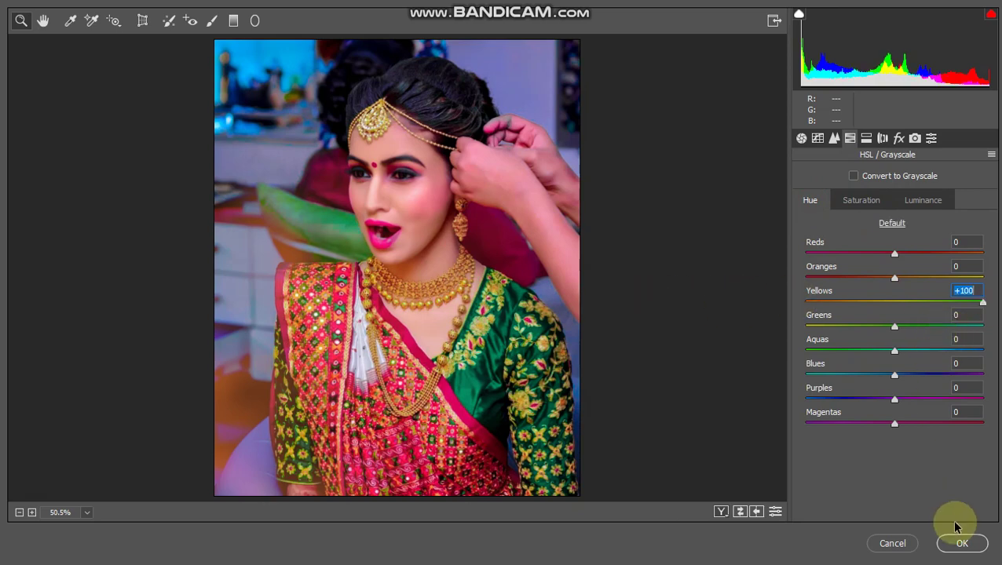
{"action": "left_click", "coordinate": [962, 544]}
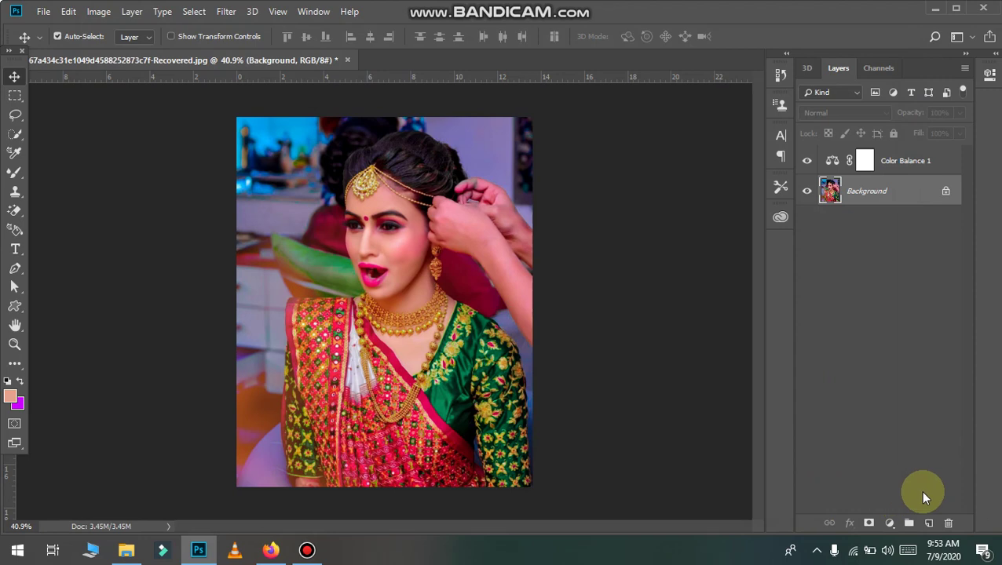
- Add a Selective Color adjustment above the Background and set Reds to Cyan -30%, Magenta +3%, Yellow +39% and Black -8%
{"action": "left_click", "coordinate": [889, 523]}
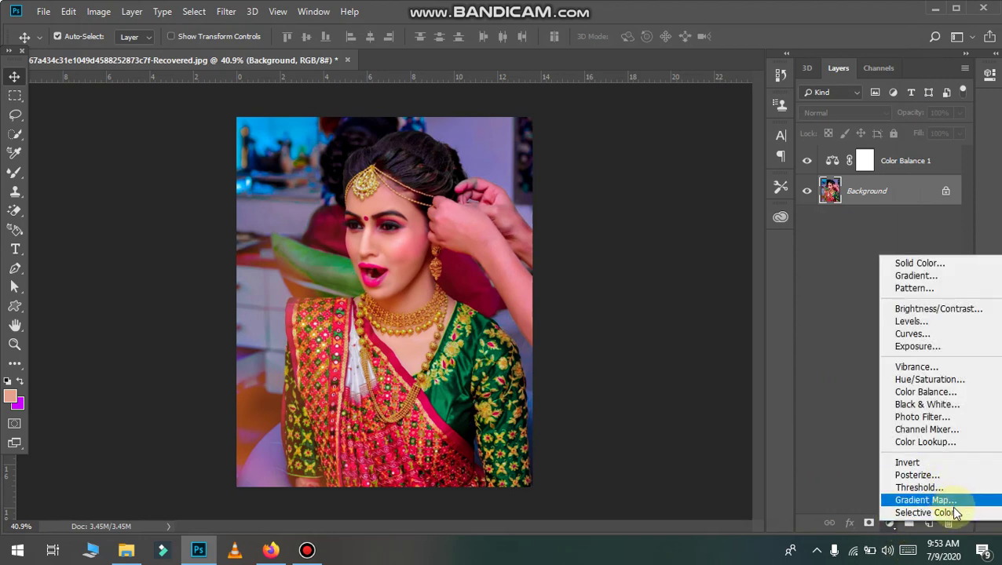
{"action": "left_click", "coordinate": [926, 513]}
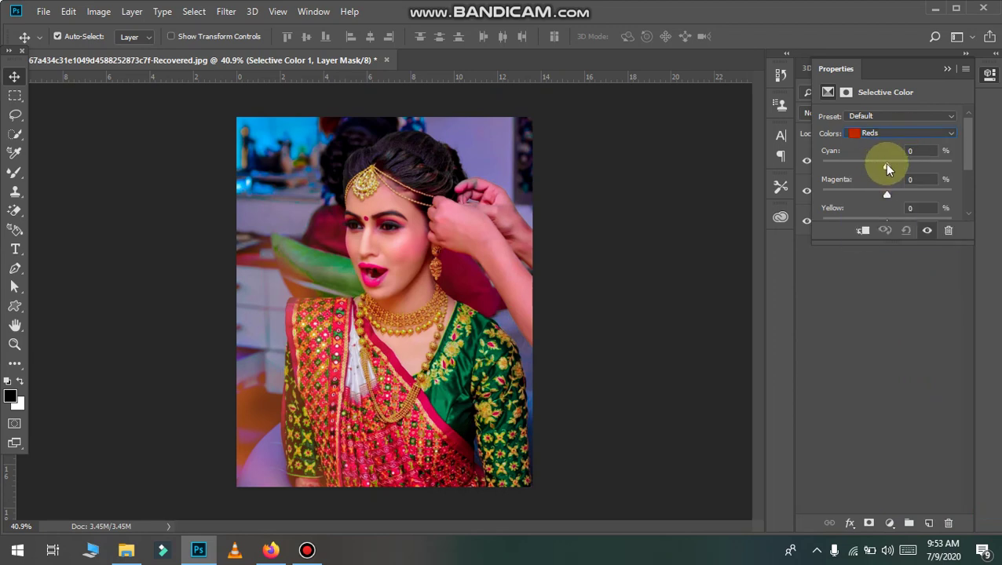
{"action": "mouse_move", "coordinate": [887, 166]}
{"action": "left_mouse_down"}
{"action": "mouse_move", "coordinate": [921, 166]}
{"action": "mouse_move", "coordinate": [814, 174]}
{"action": "mouse_move", "coordinate": [866, 179]}
{"action": "mouse_move", "coordinate": [828, 157]}
{"action": "mouse_move", "coordinate": [934, 157]}
{"action": "mouse_move", "coordinate": [890, 163]}
{"action": "left_mouse_up"}
{"action": "scroll", "coordinate": [878, 165], "scroll_direction": "down", "scroll_amount": 1}
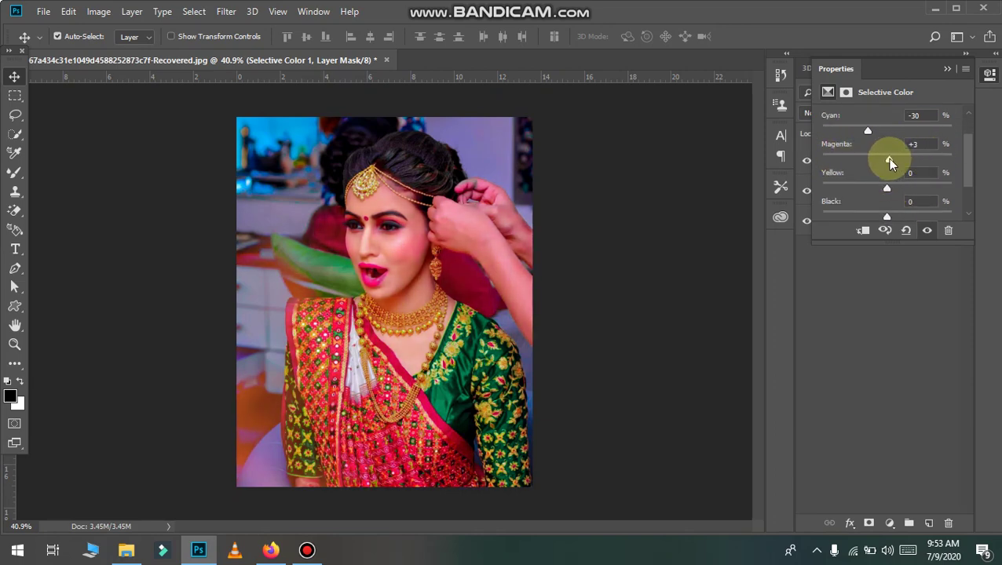
{"action": "left_click_drag", "start_coordinate": [886, 190], "coordinate": [926, 193]}
{"action": "scroll", "coordinate": [872, 202], "scroll_direction": "down", "scroll_amount": 2}
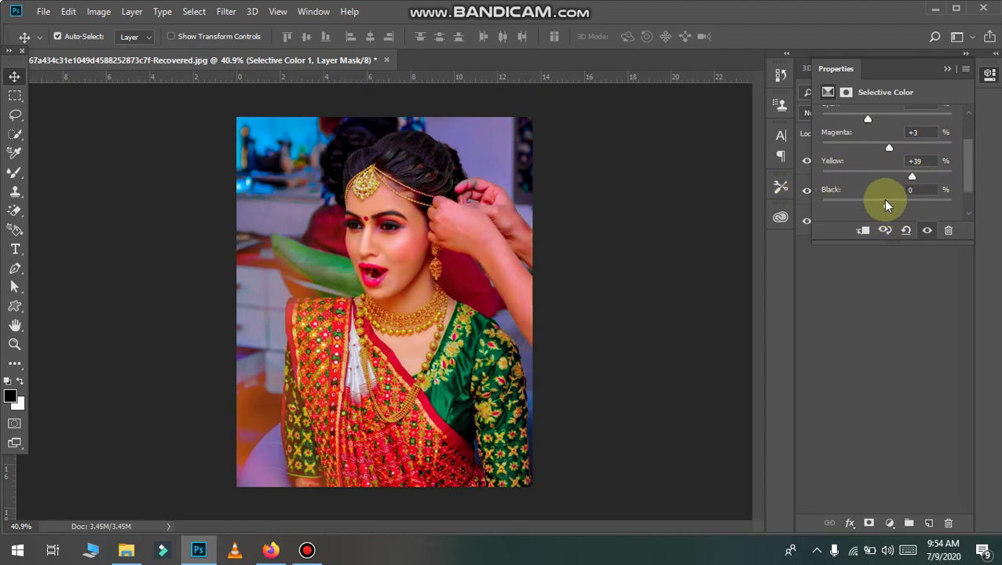
{"action": "mouse_move", "coordinate": [887, 194]}
{"action": "left_mouse_down"}
{"action": "mouse_move", "coordinate": [923, 193]}
{"action": "mouse_move", "coordinate": [850, 195]}
{"action": "mouse_move", "coordinate": [882, 191]}
{"action": "left_mouse_up"}
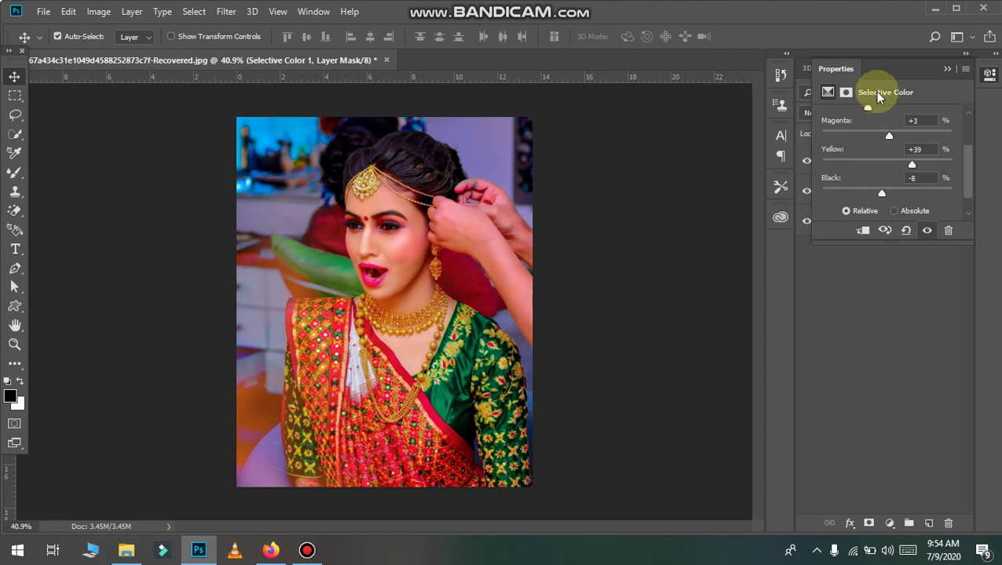
- Set the Selective Color values for Yellows to Magenta -12%, Yellow +100% and Black -8%
{"action": "scroll", "coordinate": [901, 118], "scroll_direction": "up", "scroll_amount": 2}
{"action": "left_click", "coordinate": [905, 122]}
{"action": "left_click", "coordinate": [905, 146]}
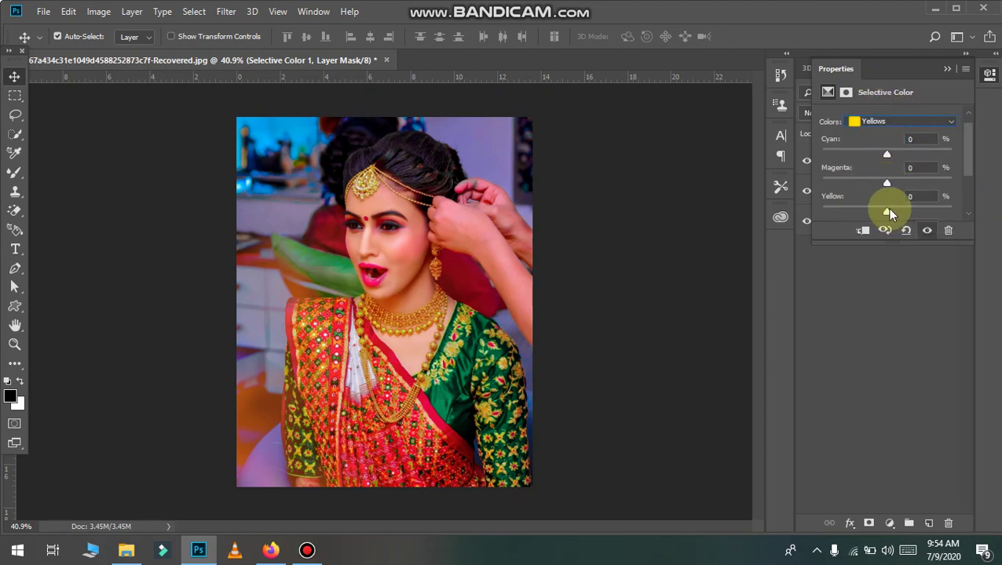
{"action": "left_click_drag", "start_coordinate": [887, 212], "coordinate": [951, 212]}
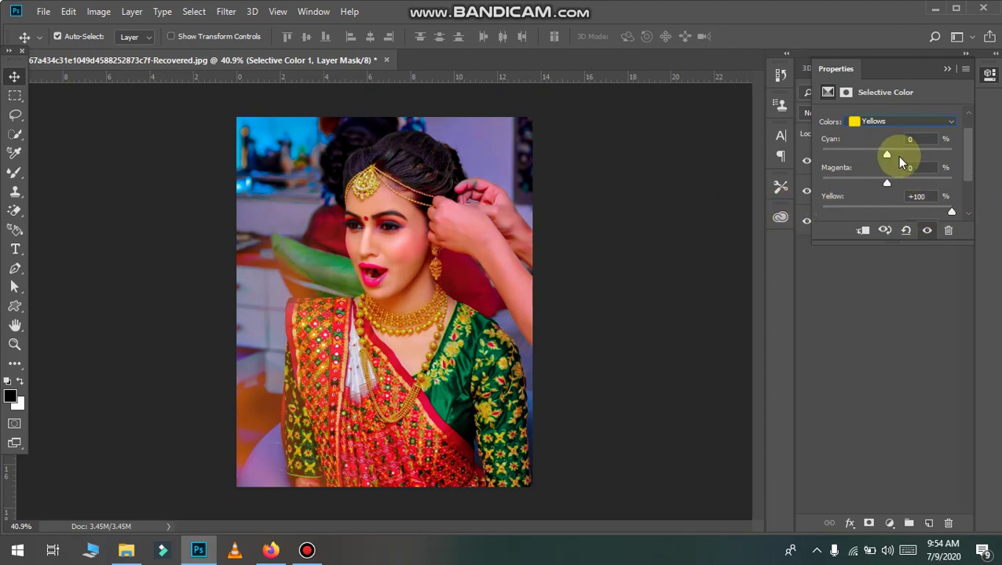
{"action": "scroll", "coordinate": [892, 157], "scroll_direction": "down", "scroll_amount": 1}
{"action": "left_click_drag", "start_coordinate": [880, 161], "coordinate": [798, 165]}
{"action": "mouse_move", "coordinate": [866, 165]}
{"action": "left_mouse_down"}
{"action": "mouse_move", "coordinate": [984, 173]}
{"action": "mouse_move", "coordinate": [880, 174]}
{"action": "left_mouse_up"}
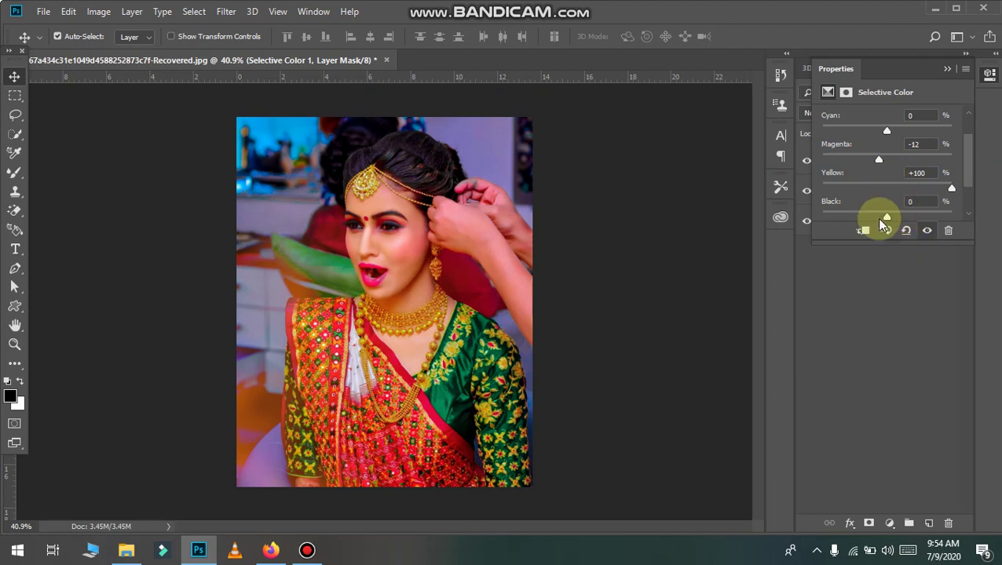
{"action": "scroll", "coordinate": [883, 225], "scroll_direction": "down", "scroll_amount": 1}
{"action": "left_click_drag", "start_coordinate": [888, 195], "coordinate": [879, 225]}
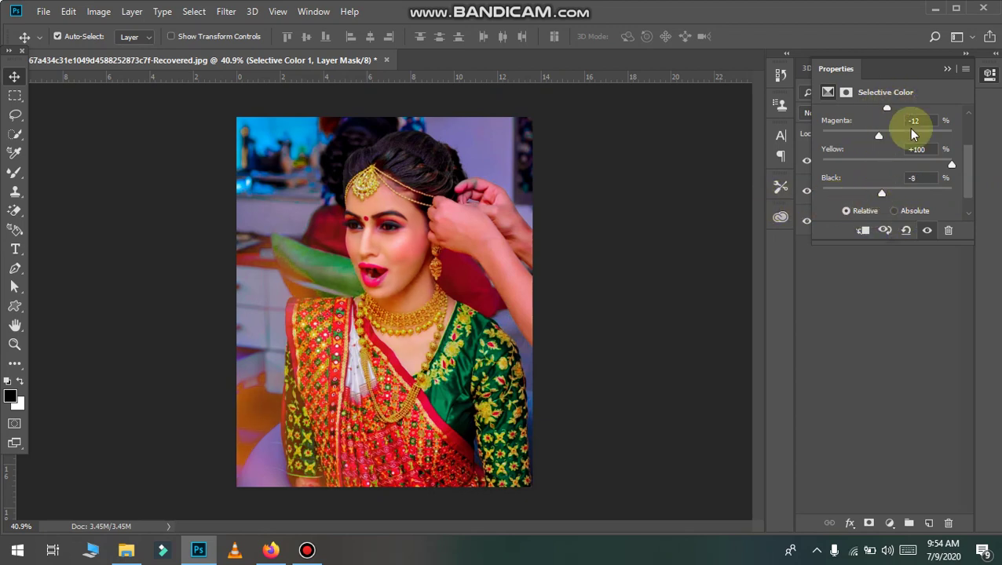
- Set the Selective Color values for Greens to Cyan +100% and Magenta -100%
{"action": "scroll", "coordinate": [946, 116], "scroll_direction": "up", "scroll_amount": 2}
{"action": "left_click", "coordinate": [944, 118]}
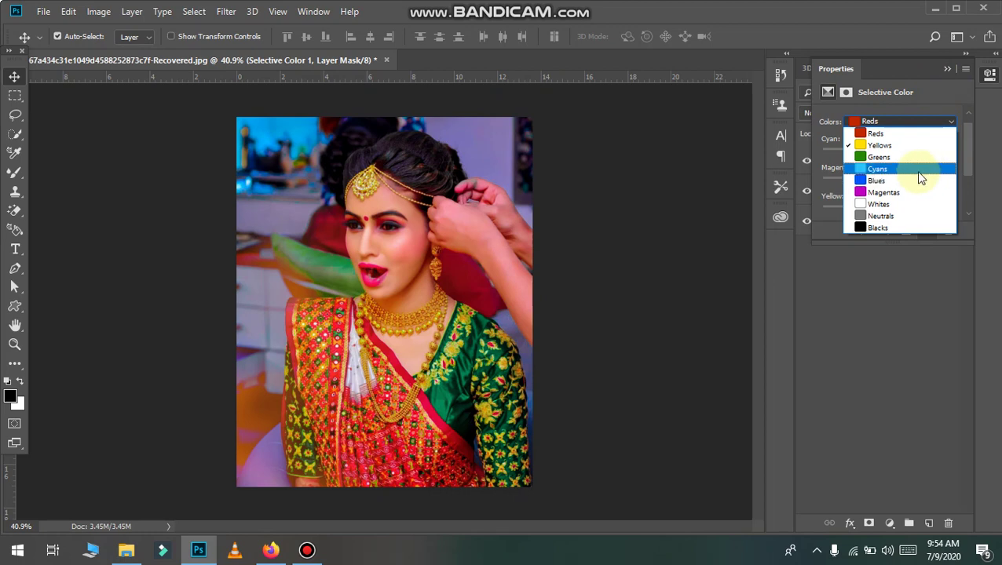
{"action": "left_click", "coordinate": [906, 159]}
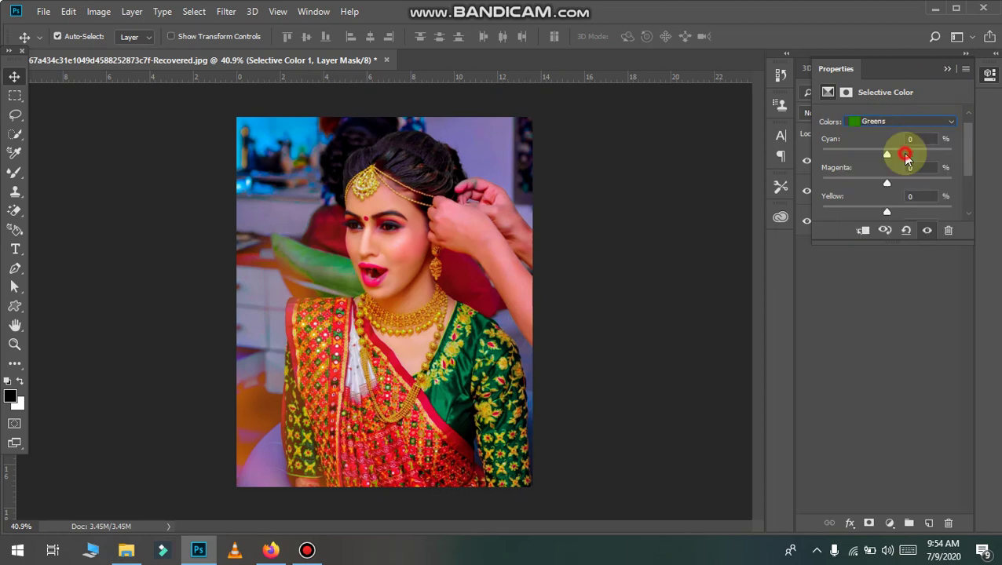
{"action": "left_click_drag", "start_coordinate": [890, 160], "coordinate": [960, 153]}
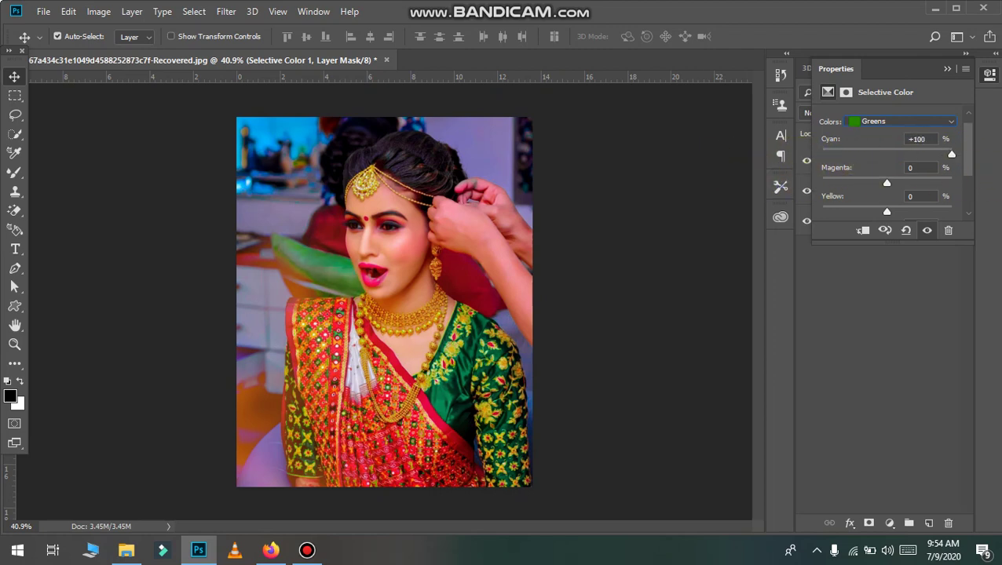
{"action": "left_click", "coordinate": [881, 153]}
{"action": "key", "text": "ctrl+z"}
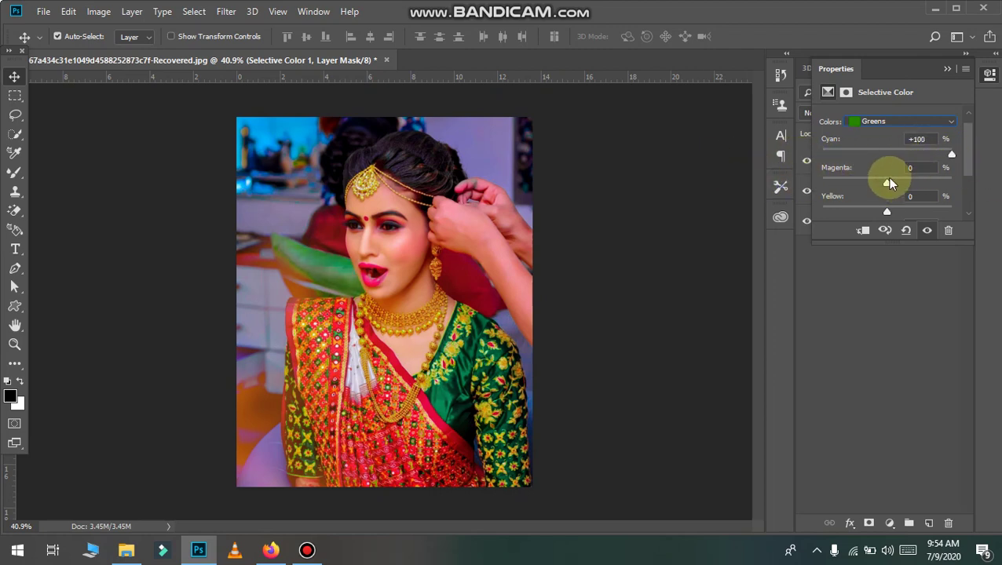
{"action": "left_click_drag", "start_coordinate": [888, 179], "coordinate": [819, 179]}
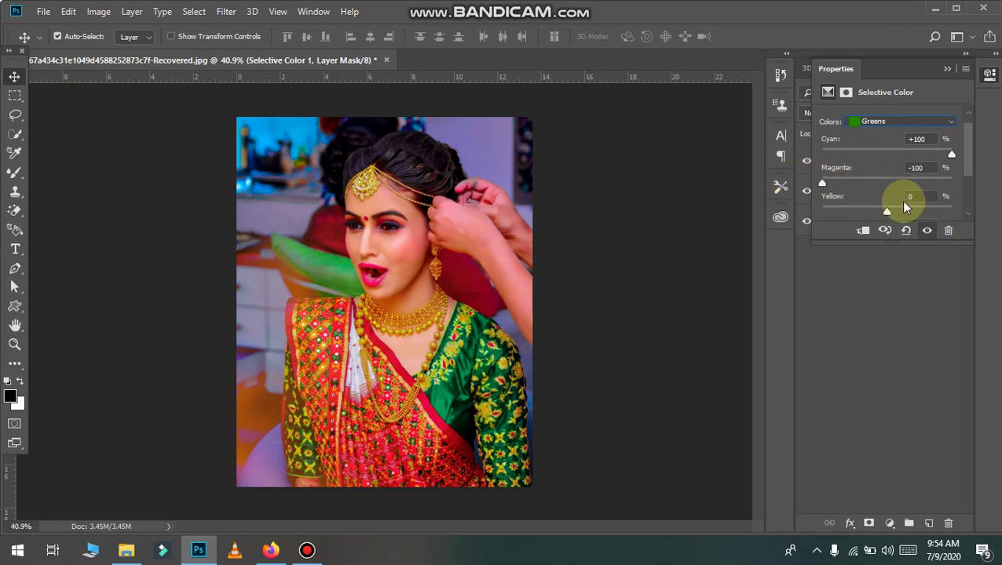
{"action": "scroll", "coordinate": [891, 184], "scroll_direction": "down", "scroll_amount": 1}
{"action": "left_click_drag", "start_coordinate": [934, 176], "coordinate": [789, 208]}
{"action": "left_click", "coordinate": [948, 70]}
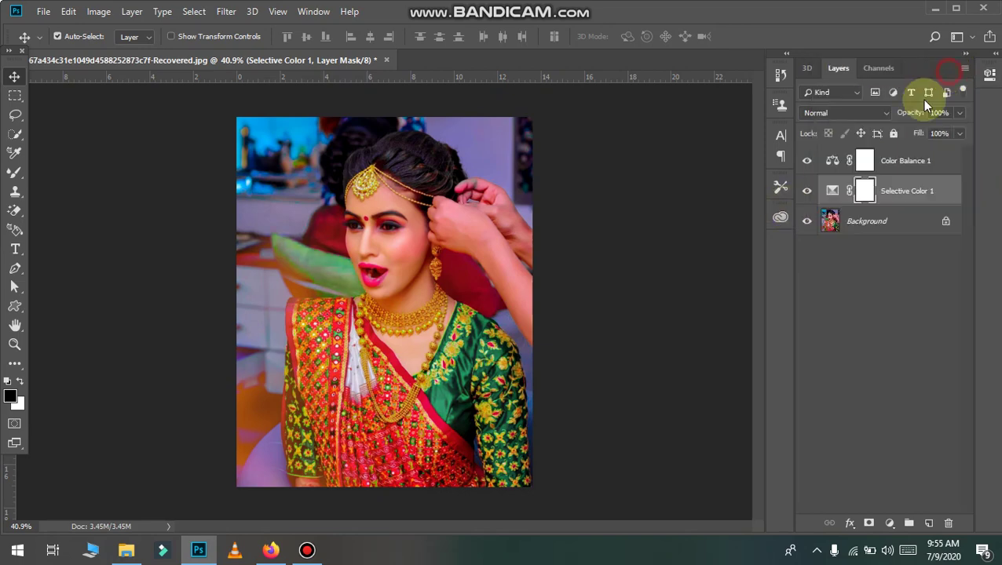
{"action": "key", "text": "ctrl+minus"}
{"action": "key", "text": "ctrl+minus"}
{"action": "scroll", "coordinate": [408, 186], "scroll_direction": "up", "scroll_amount": 4}
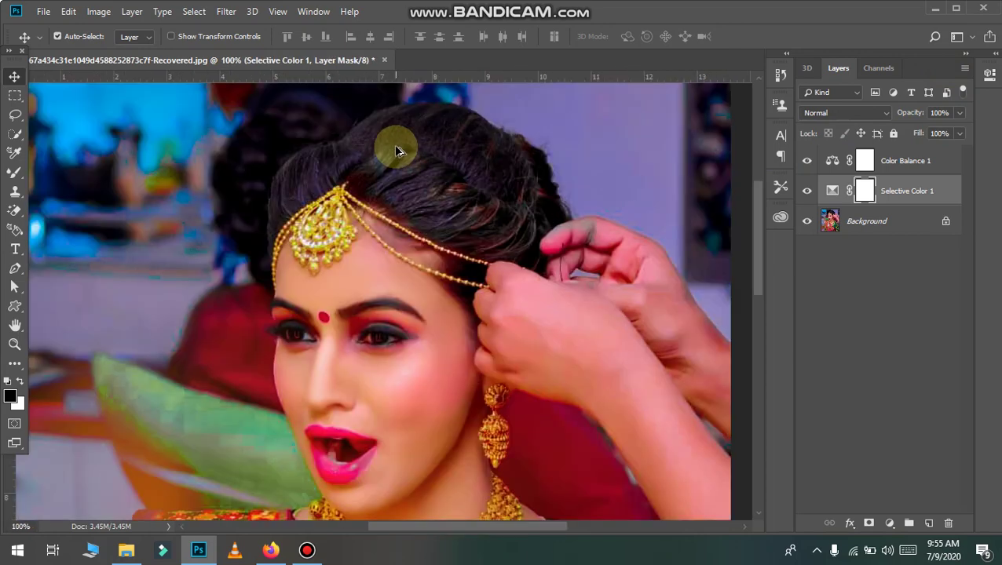
{"action": "scroll", "coordinate": [440, 250], "scroll_direction": "down", "scroll_amount": 3}
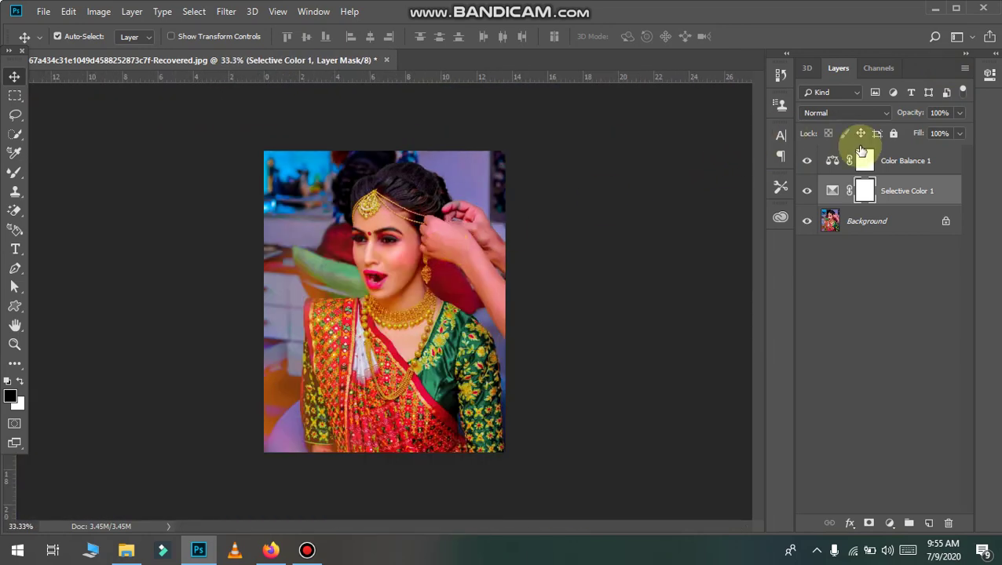
- Merge the Color Balance 1 and Selective Color 1 adjustments with the Background into a single layer
{"action": "left_click", "coordinate": [861, 153]}
{"action": "left_click", "coordinate": [908, 223], "text": "shift"}
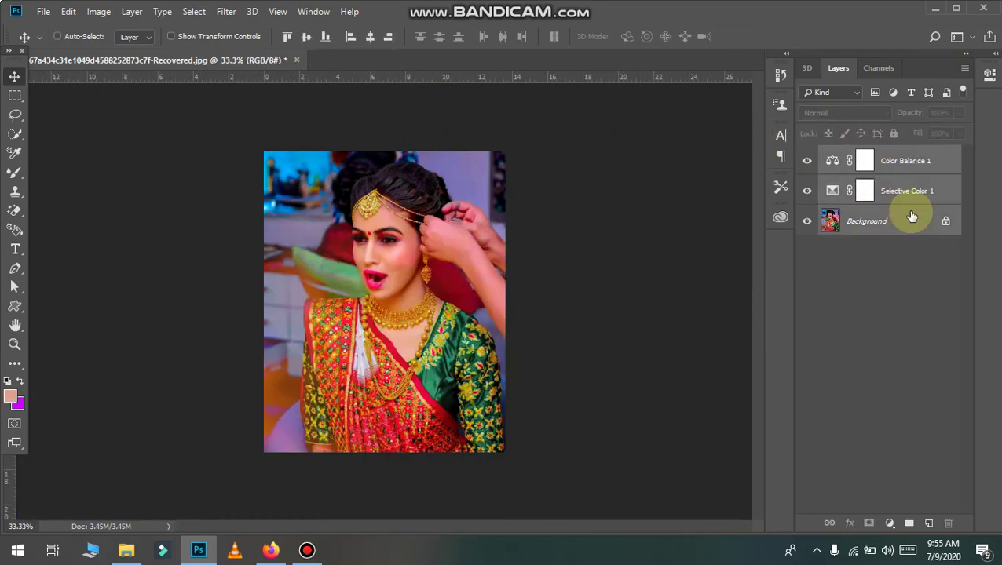
{"action": "key", "text": "ctrl+e"}
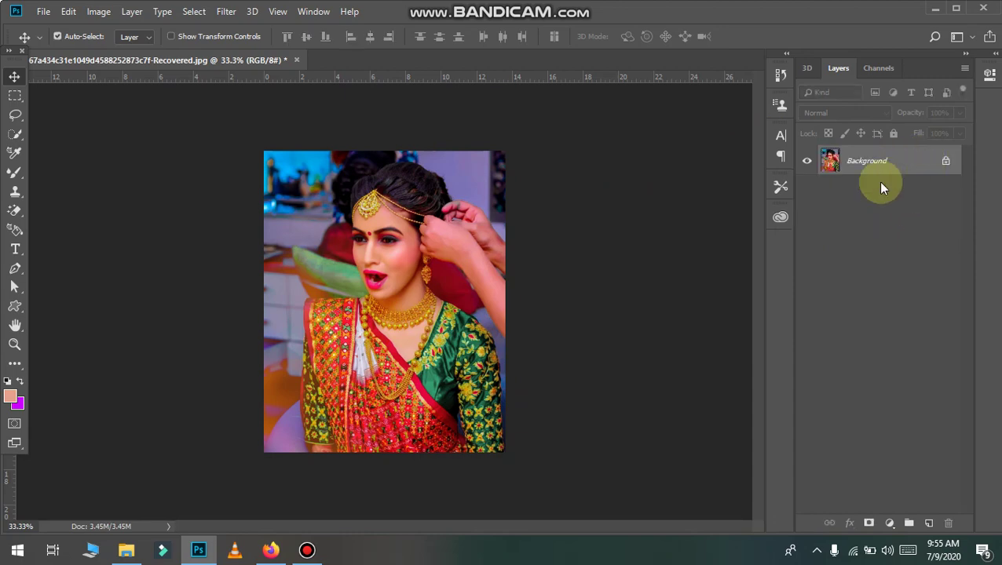
{"action": "scroll", "coordinate": [303, 354], "scroll_direction": "down", "scroll_amount": 2}
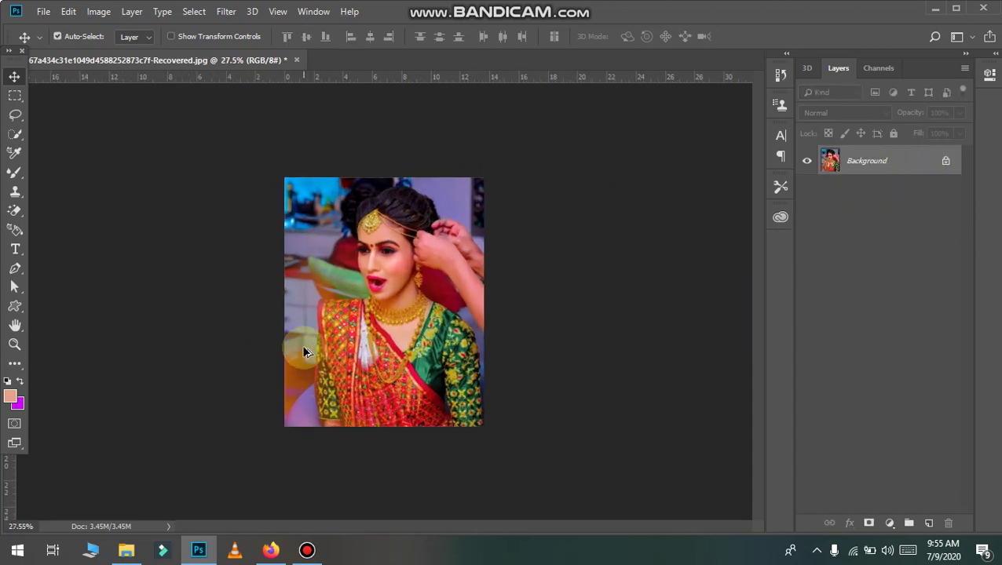
{"action": "scroll", "coordinate": [302, 353], "scroll_direction": "up", "scroll_amount": 3}
- Place the Royal Photographers logo image from the desktop into the portrait, scaled to about 268%, beside the bride's face
{"action": "left_click", "coordinate": [128, 549]}
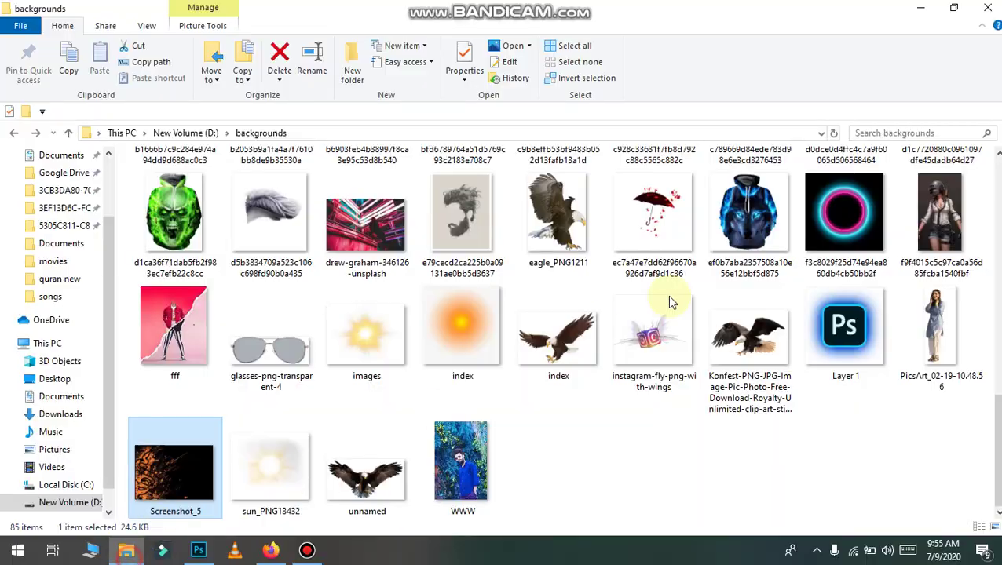
{"action": "scroll", "coordinate": [723, 308], "scroll_direction": "up", "scroll_amount": 10}
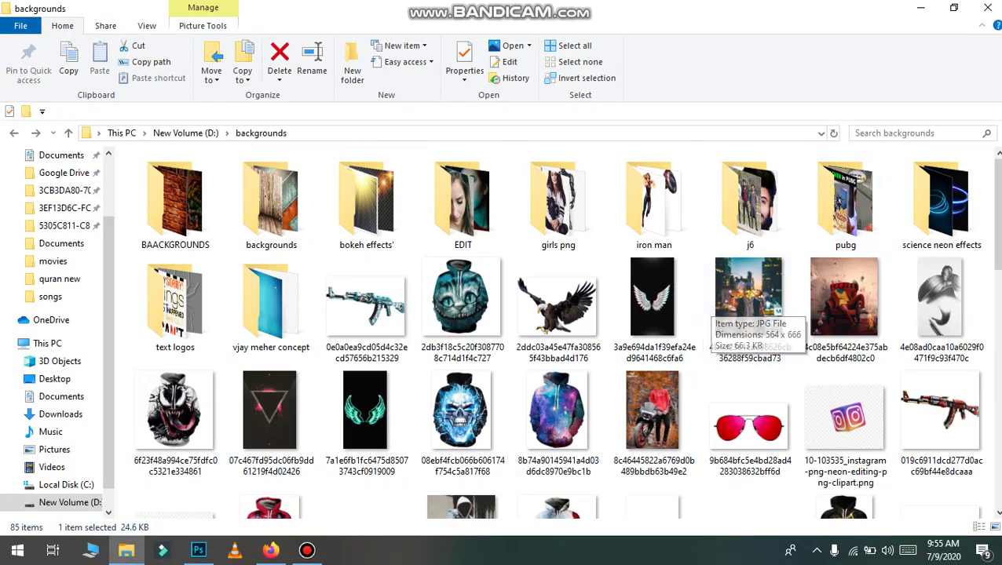
{"action": "left_click", "coordinate": [920, 7]}
{"action": "left_click", "coordinate": [923, 7]}
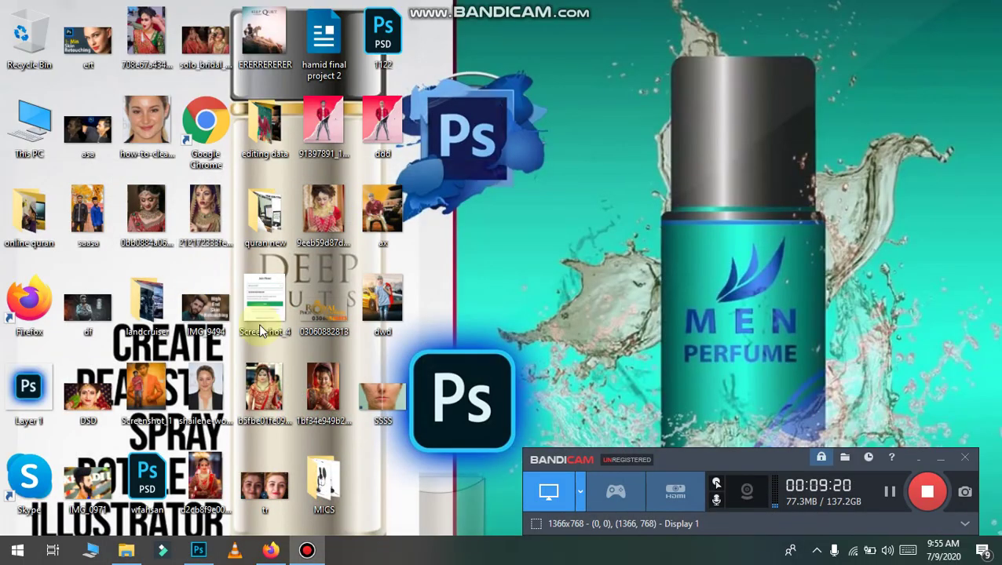
{"action": "left_click_drag", "start_coordinate": [334, 310], "coordinate": [533, 360]}
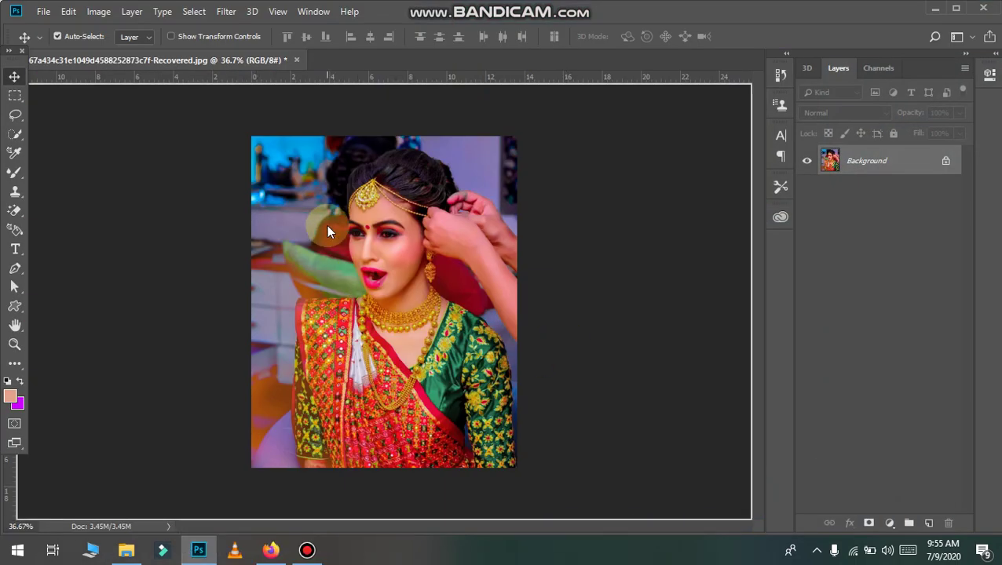
{"action": "left_click_drag", "start_coordinate": [328, 228], "coordinate": [328, 227]}
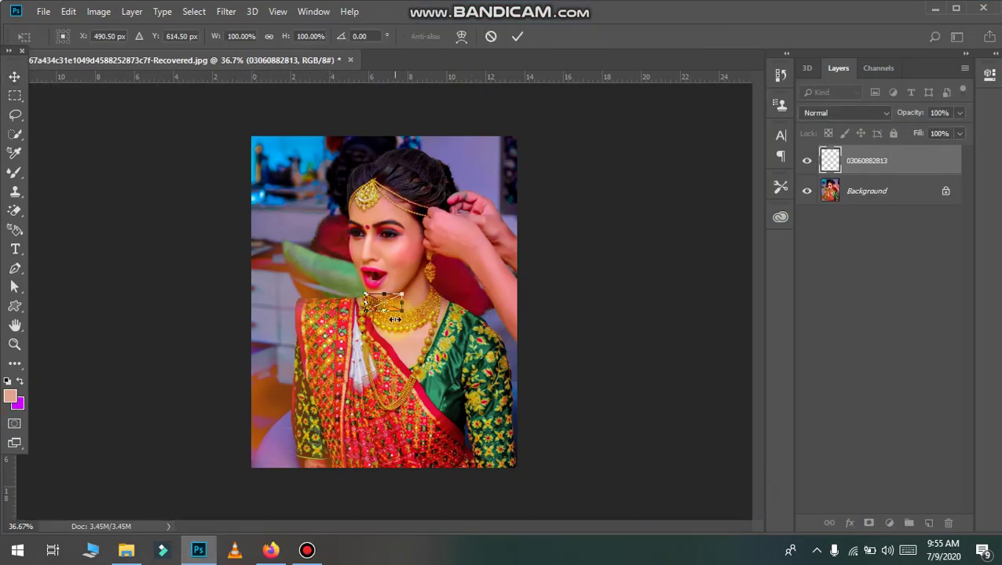
{"action": "left_click_drag", "start_coordinate": [402, 313], "coordinate": [322, 265]}
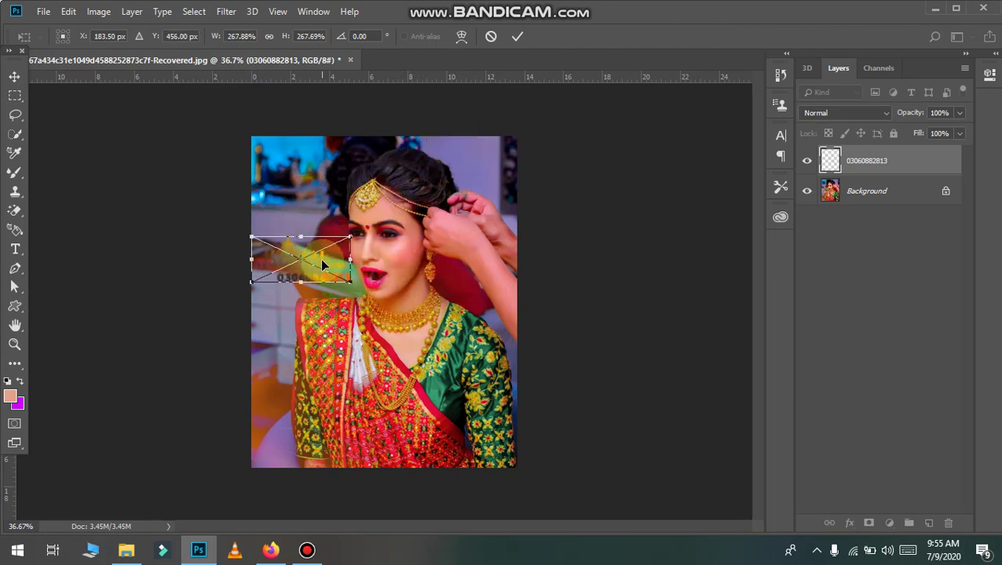
{"action": "key", "text": "Return"}
- Scale the Royal Photographers logo down to about 161% and move it higher, against the photo's left edge
{"action": "scroll", "coordinate": [330, 236], "scroll_direction": "up", "scroll_amount": 3}
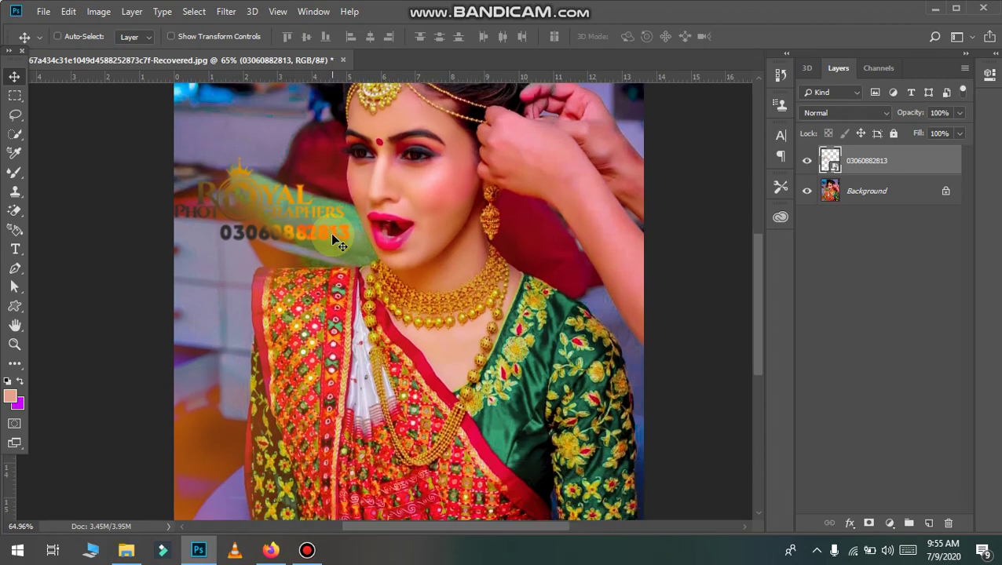
{"action": "key", "text": "ctrl+t"}
{"action": "left_click_drag", "start_coordinate": [347, 241], "coordinate": [315, 223]}
{"action": "left_click_drag", "start_coordinate": [266, 202], "coordinate": [251, 126]}
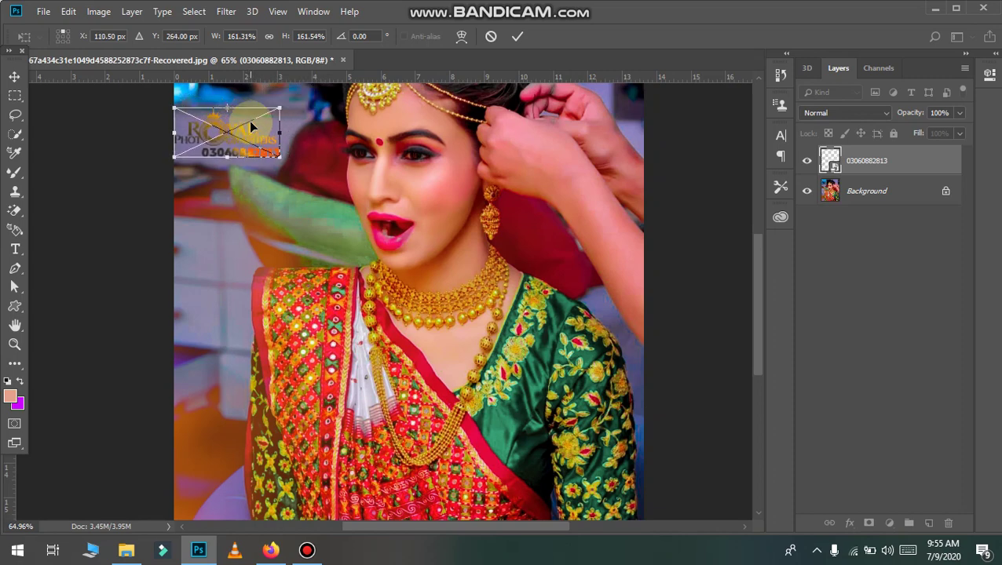
{"action": "key", "text": "Return"}
- Shift the logo slightly inward from the photo's left edge and review the finished portrait
{"action": "scroll", "coordinate": [218, 89], "scroll_direction": "up", "scroll_amount": 2}
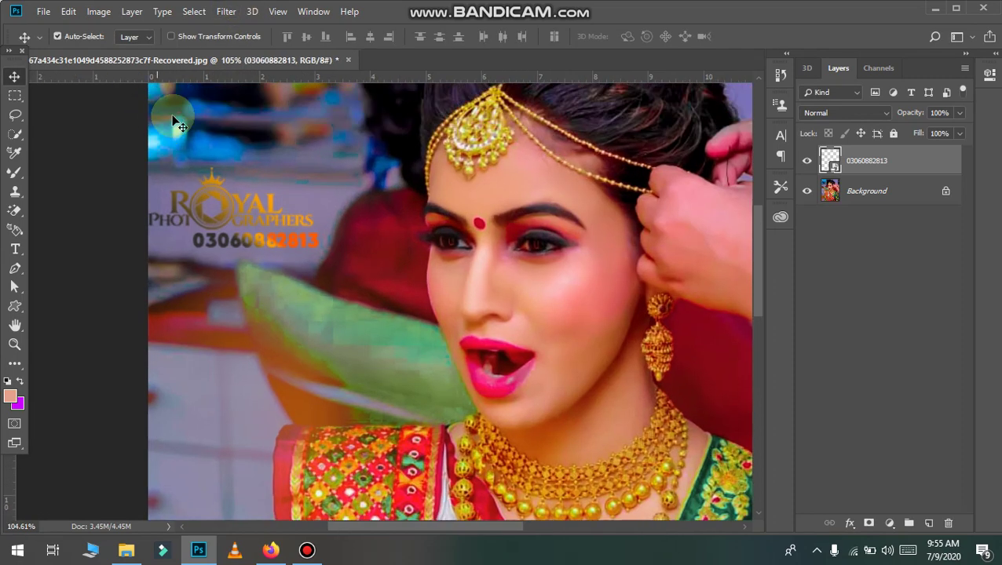
{"action": "left_click_drag", "start_coordinate": [220, 198], "coordinate": [231, 196]}
{"action": "scroll", "coordinate": [232, 196], "scroll_direction": "down", "scroll_amount": 5}
{"action": "scroll", "coordinate": [263, 214], "scroll_direction": "up", "scroll_amount": 4}
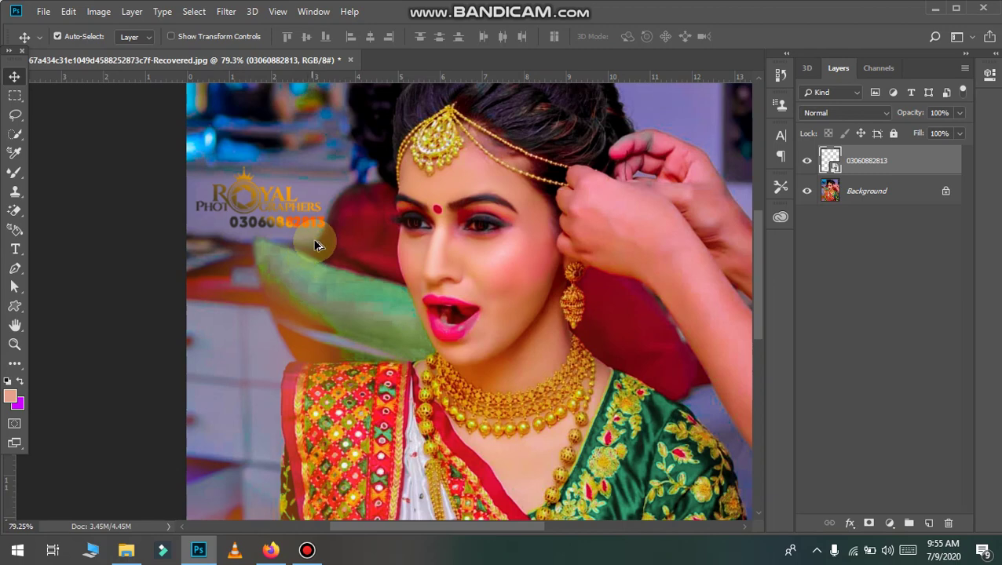
{"action": "scroll", "coordinate": [330, 243], "scroll_direction": "down", "scroll_amount": 2}
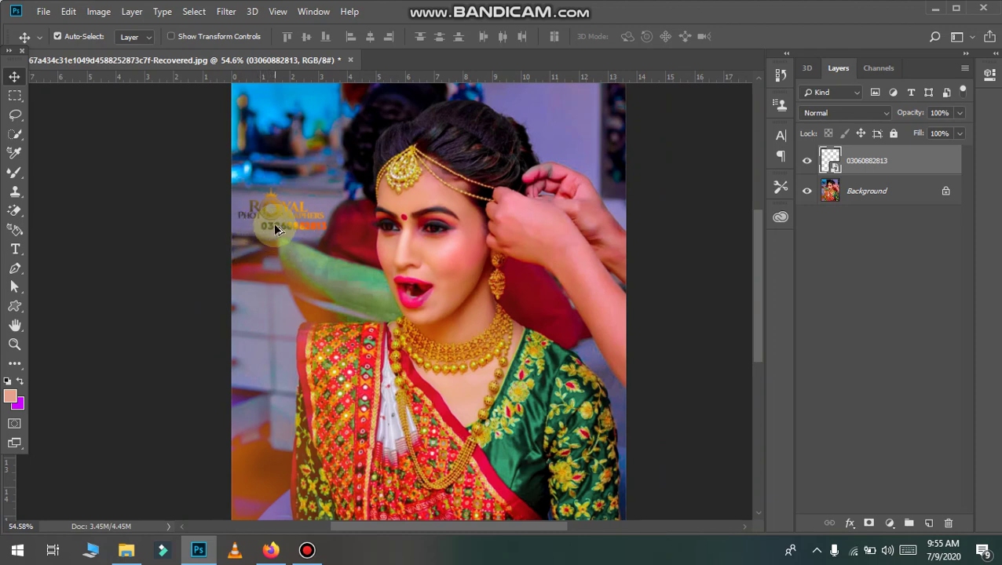
{"action": "scroll", "coordinate": [346, 278], "scroll_direction": "down", "scroll_amount": 3}
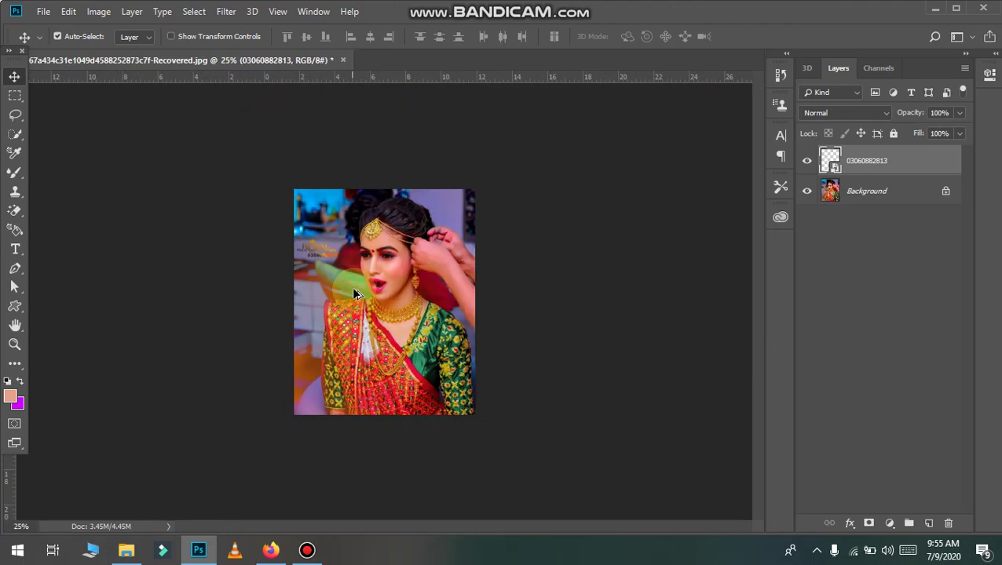